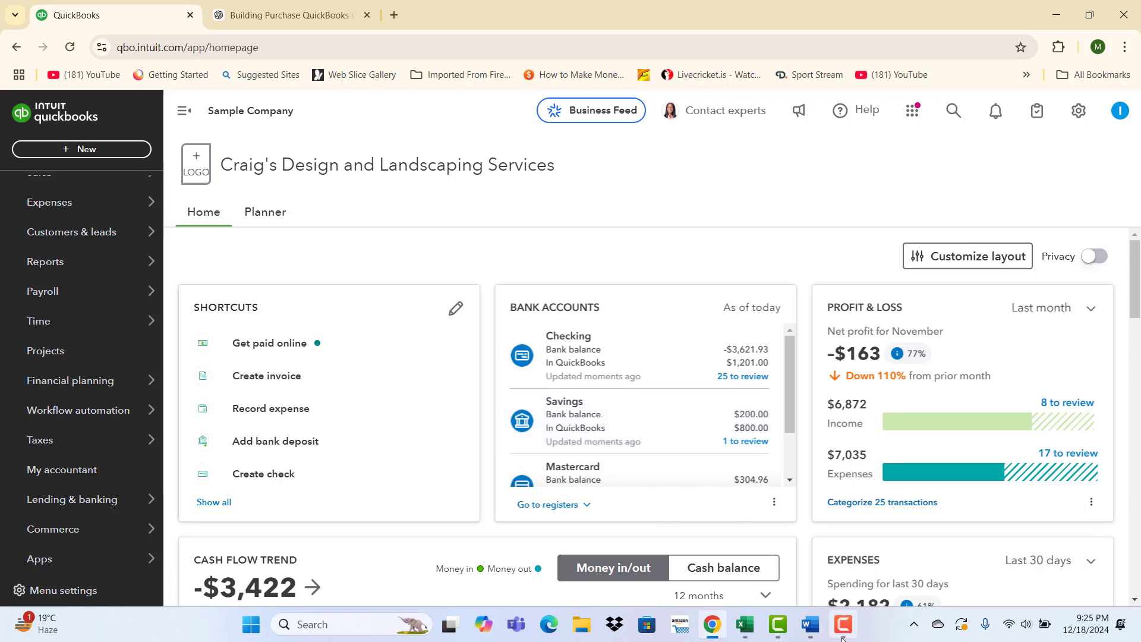
Switch to the Word document and review the building purchase transaction summary and the list of accounts to set up.
left_click(810, 624)
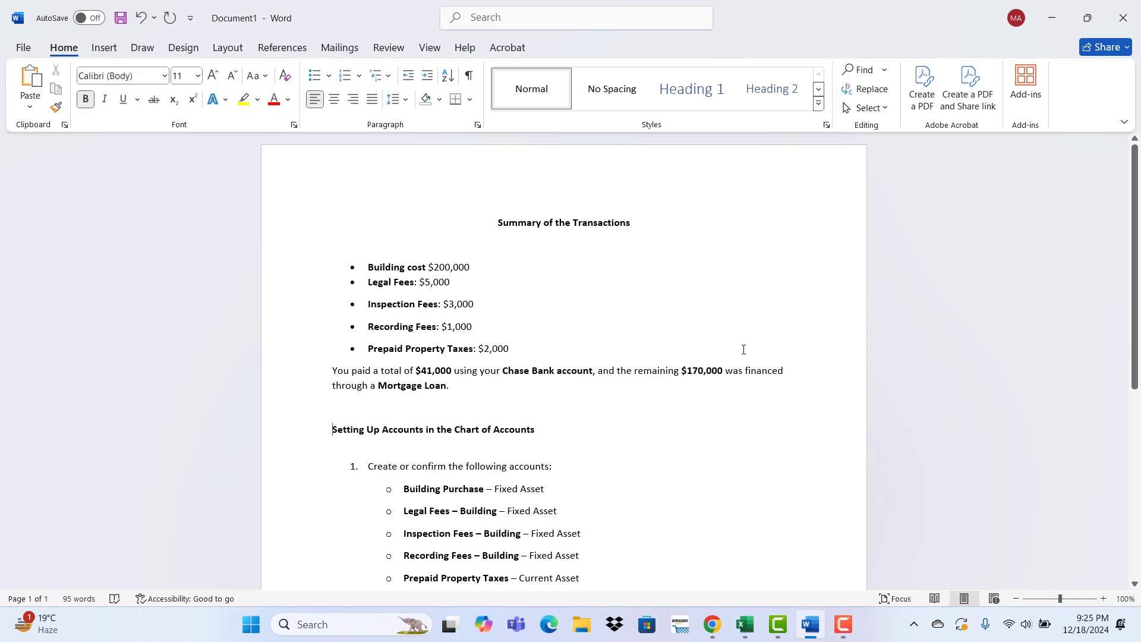
scroll(743, 349, "down", 3)
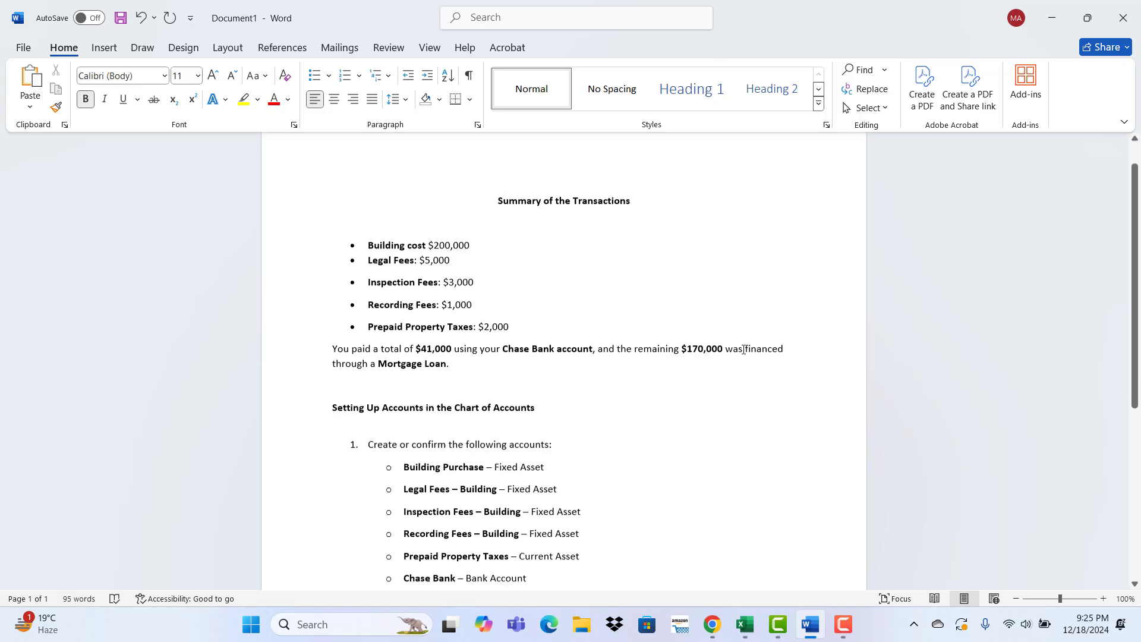
scroll(742, 349, "up", 3)
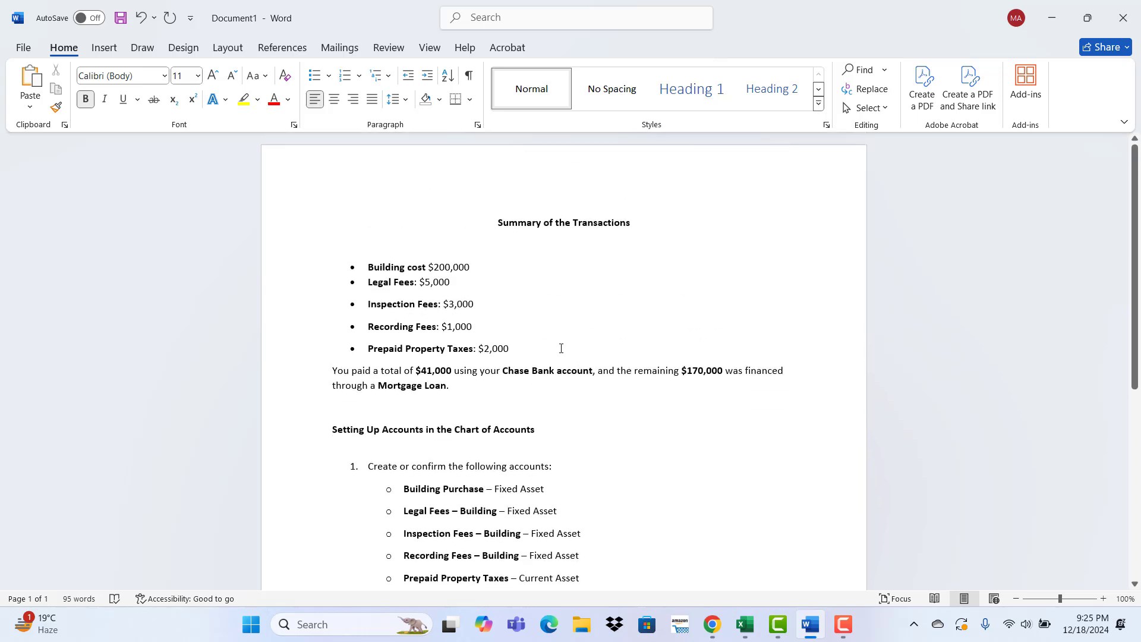
left_click(487, 284)
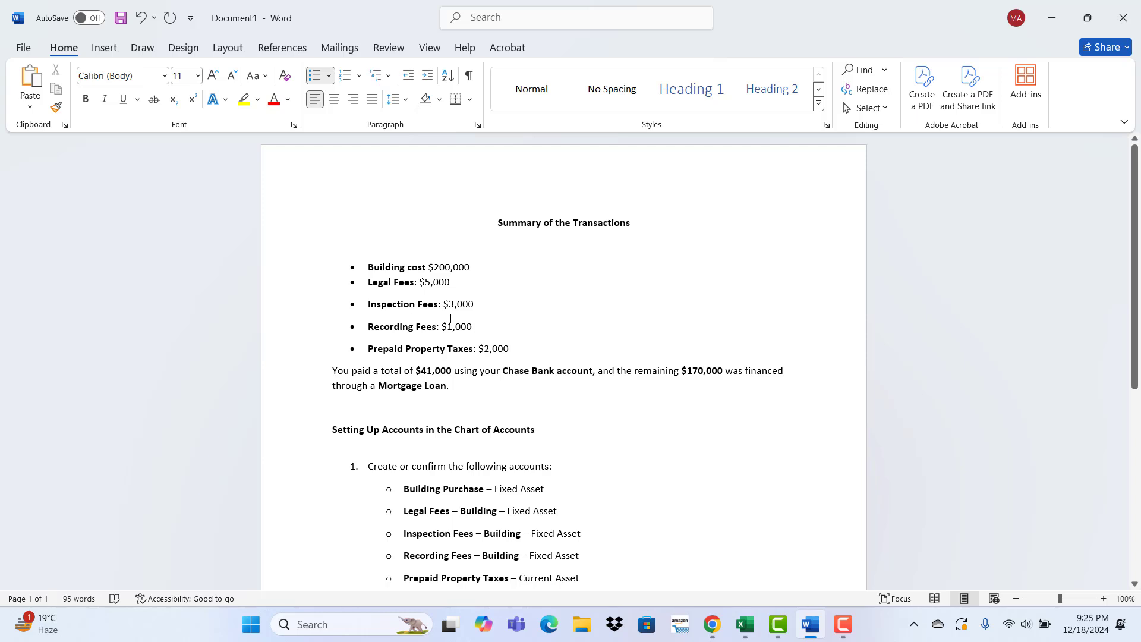
left_click(492, 312)
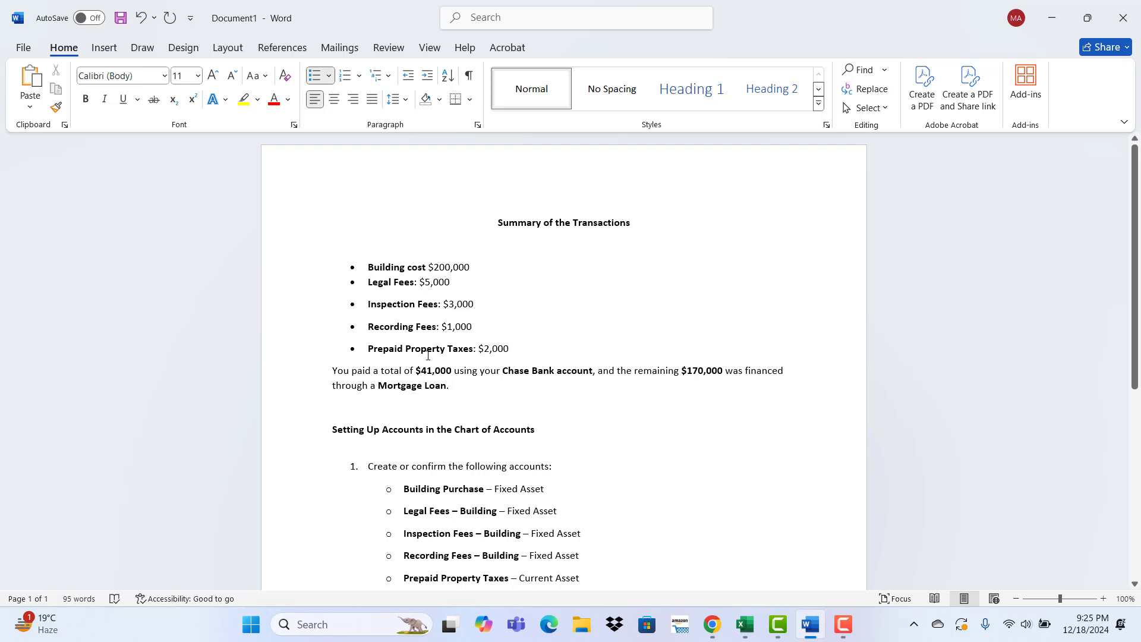
scroll(526, 368, "down", 2)
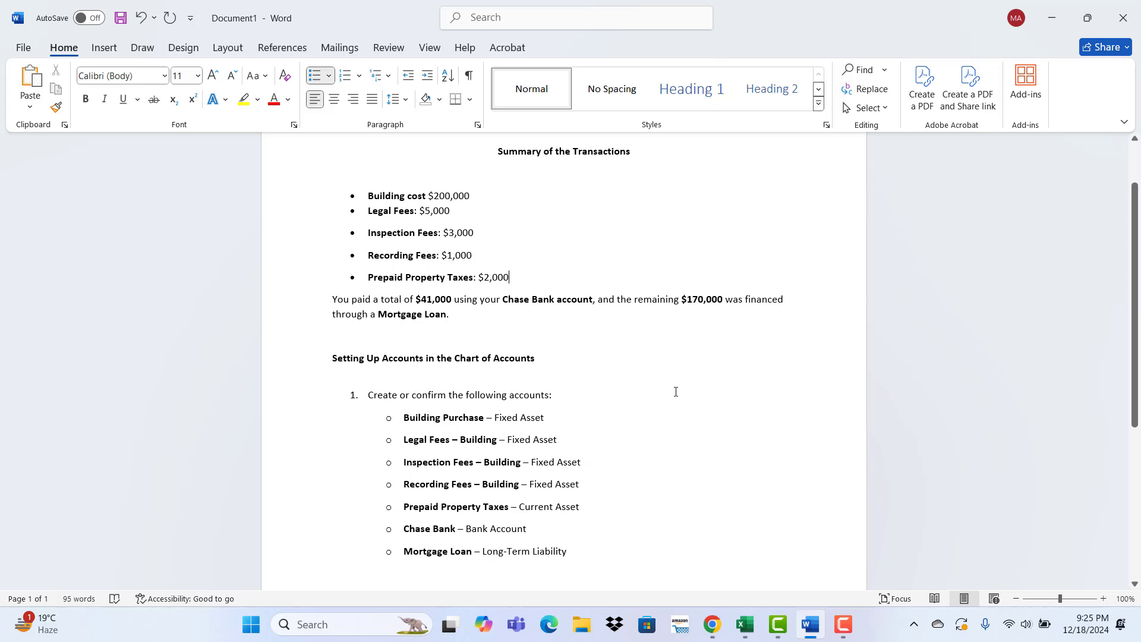
scroll(675, 391, "down", 2)
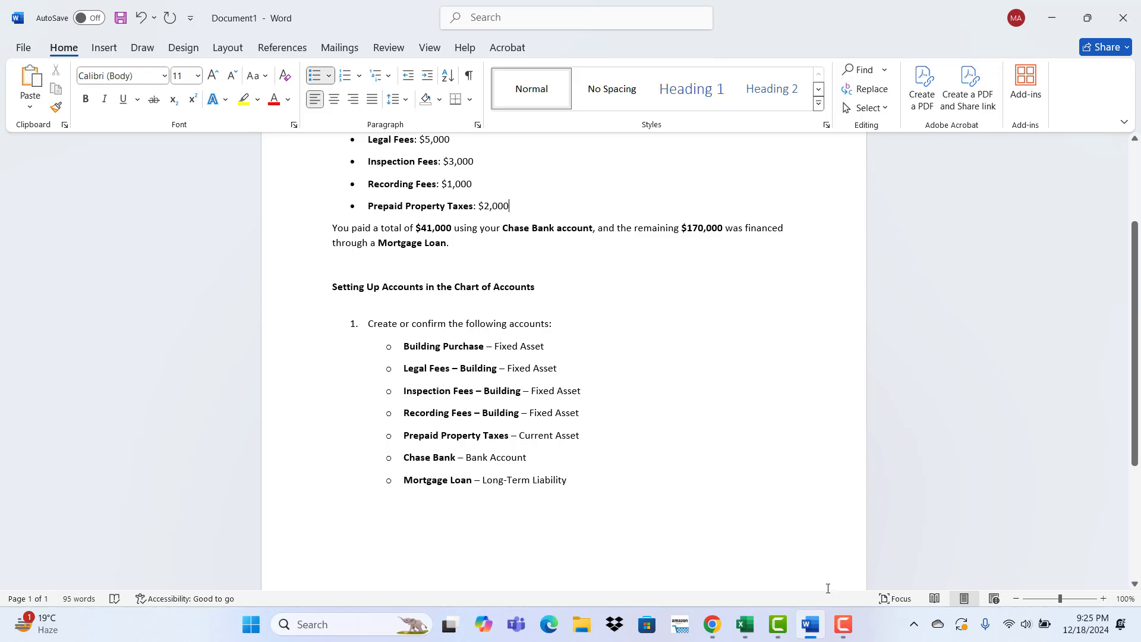
Switch to QuickBooks' chart of accounts and start a new account named Building, copying the name from the building cost line in Word.
left_click(712, 624)
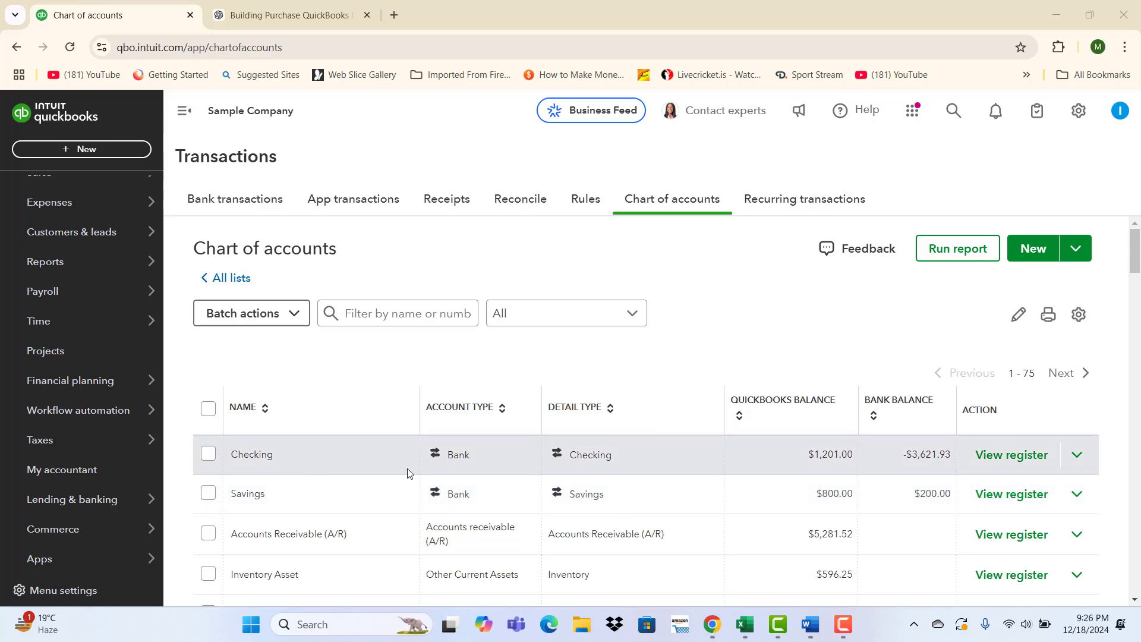
scroll(408, 471, "down", 4)
scroll(408, 471, "up", 4)
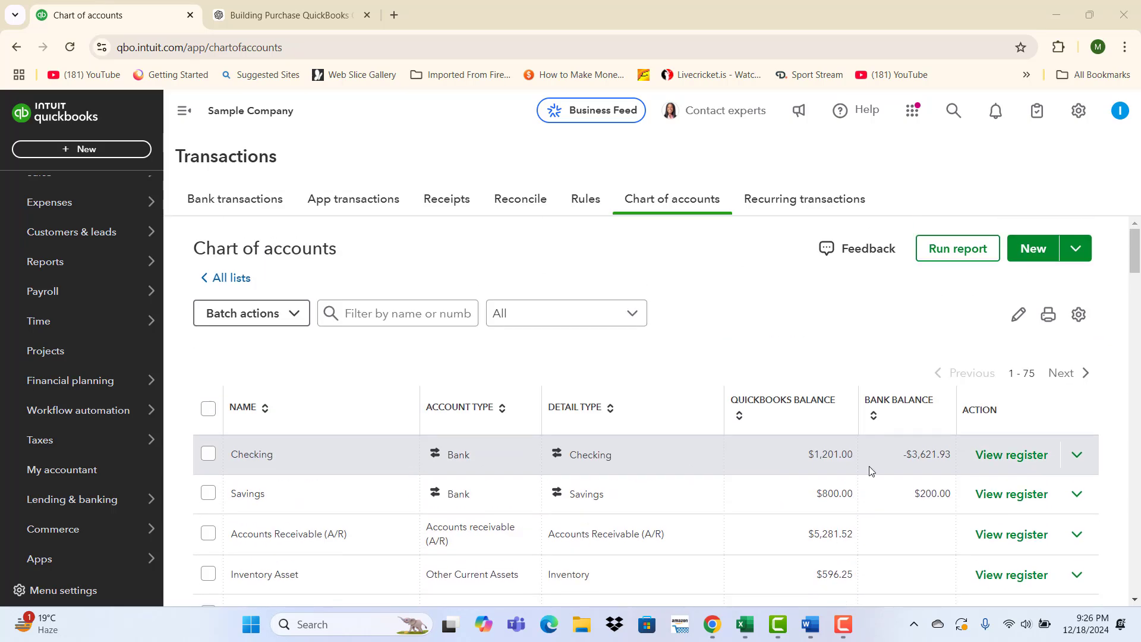
left_click(1033, 249)
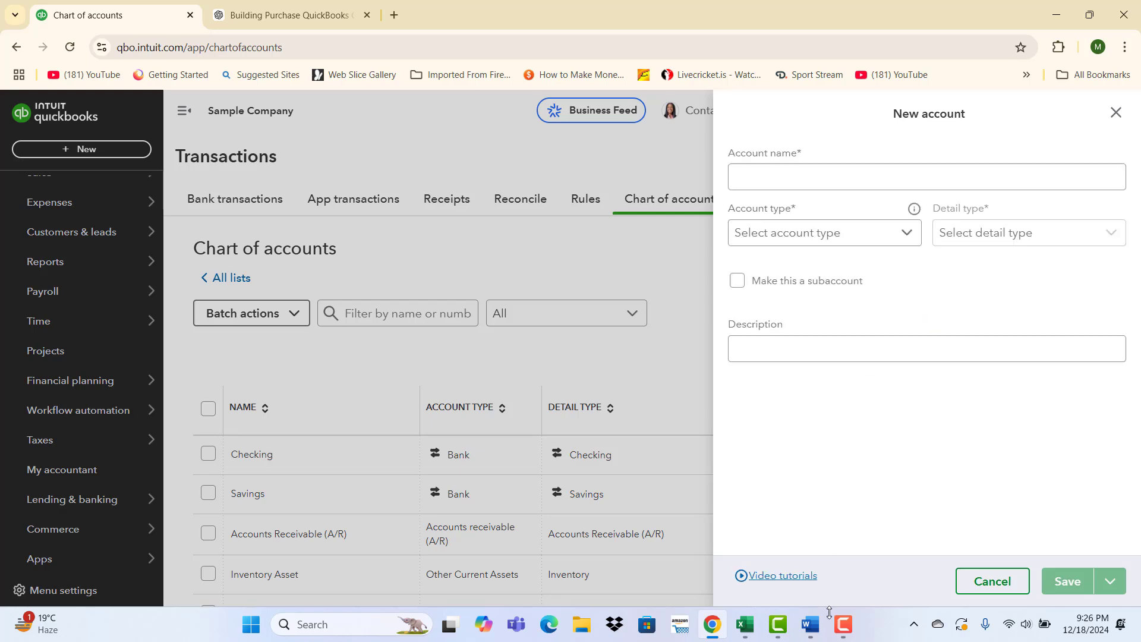
left_click(811, 624)
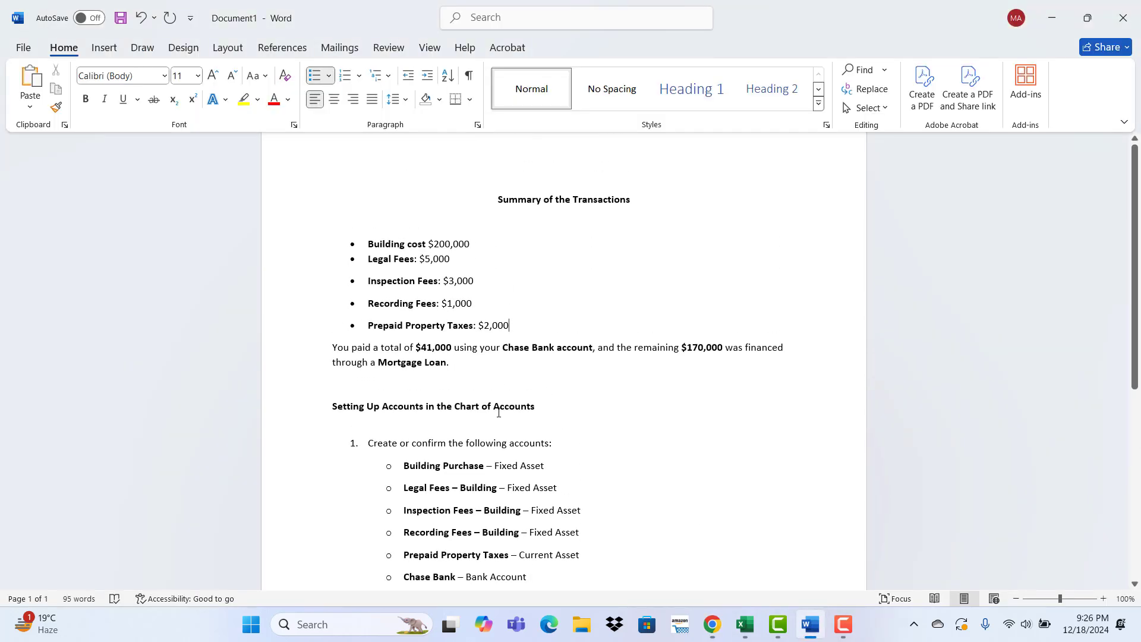
scroll(480, 361, "up", 1)
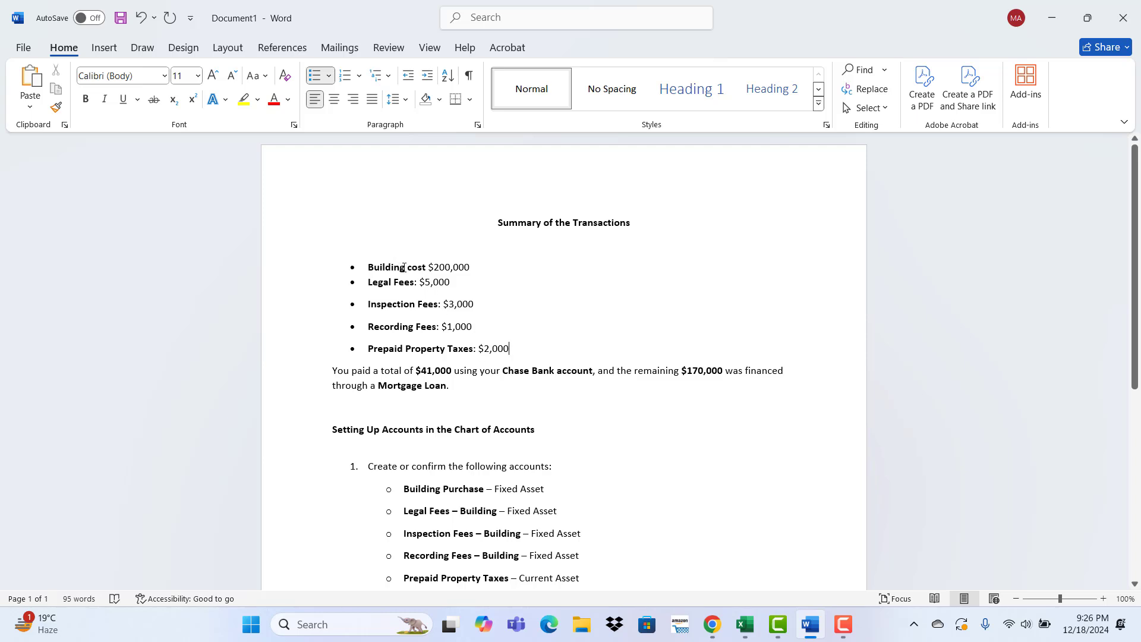
left_click_drag(404, 268, 367, 268)
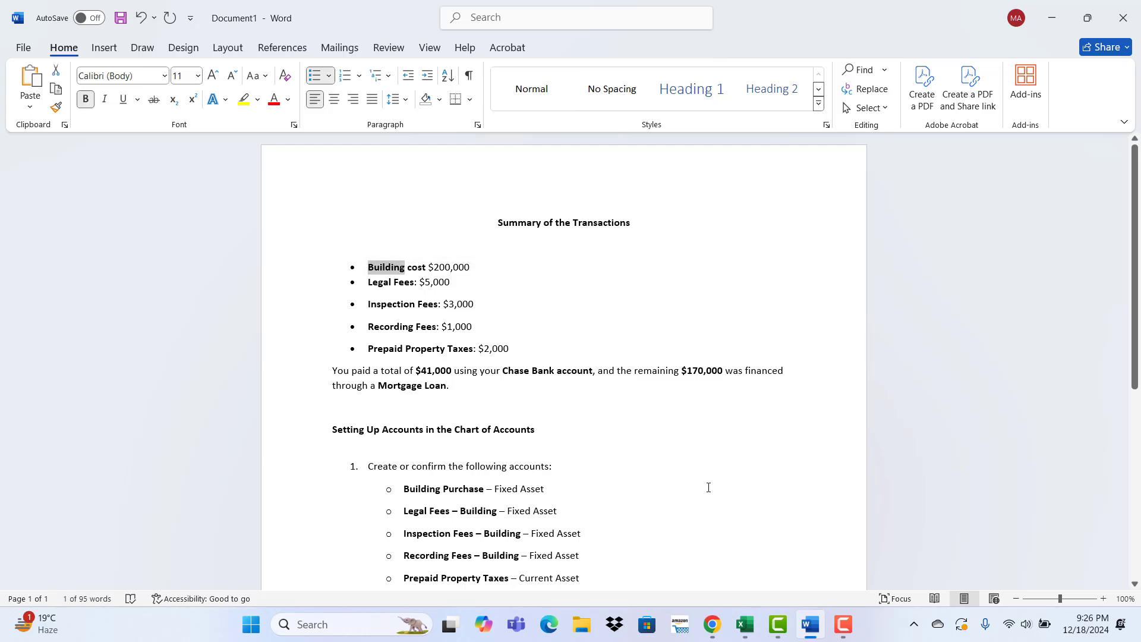
key("ctrl+c")
key("alt+Tab")
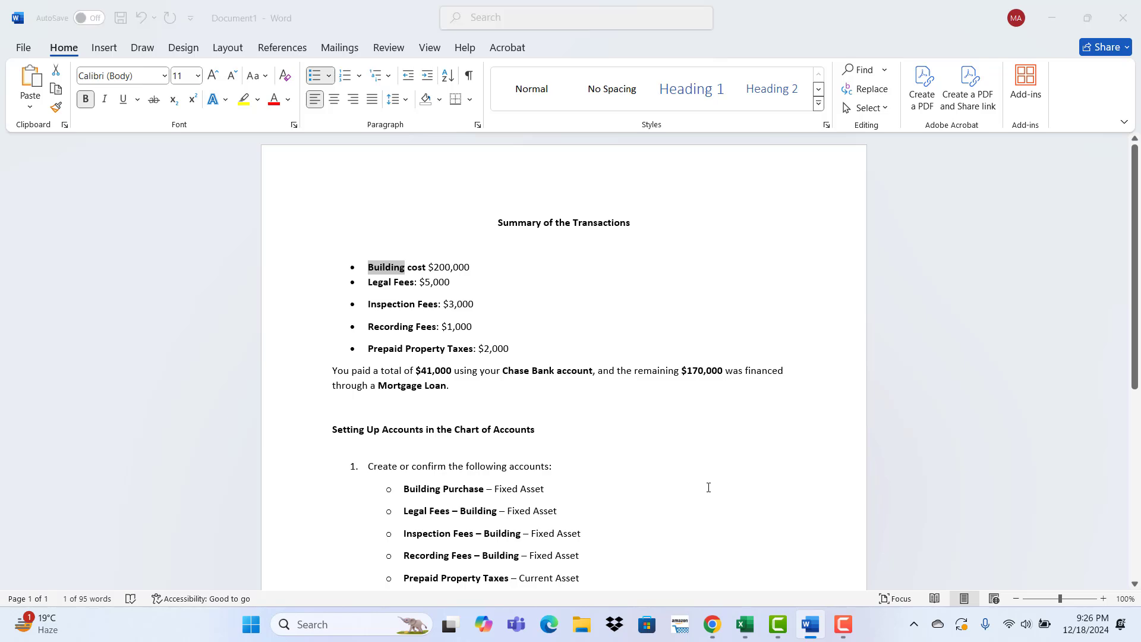
key("ctrl+v")
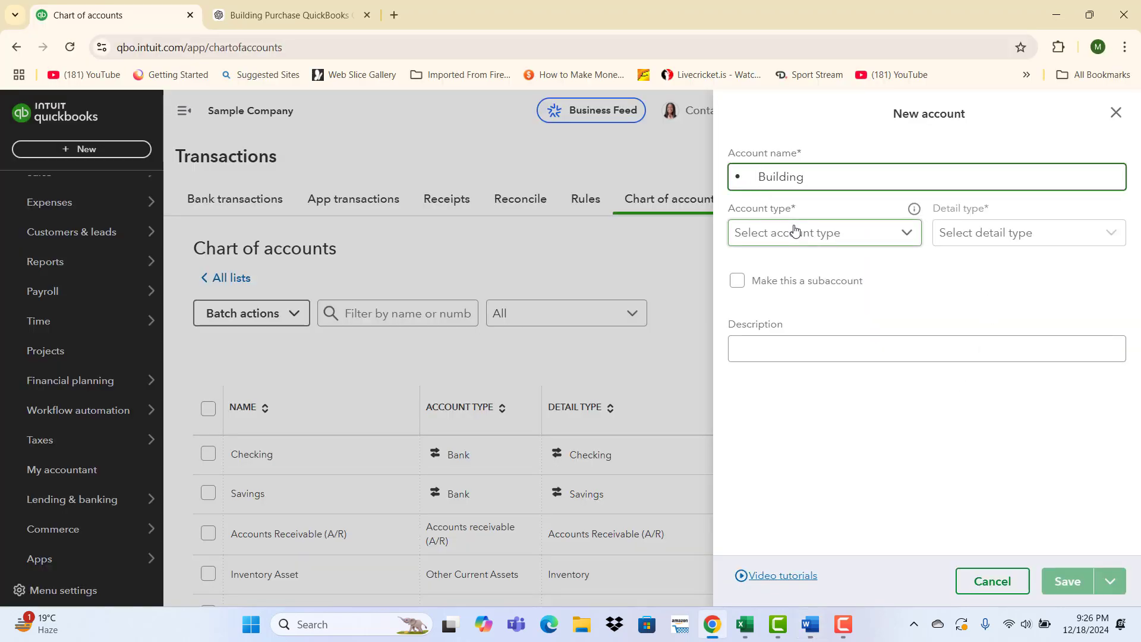
key("BackSpace")
key("BackSpace")
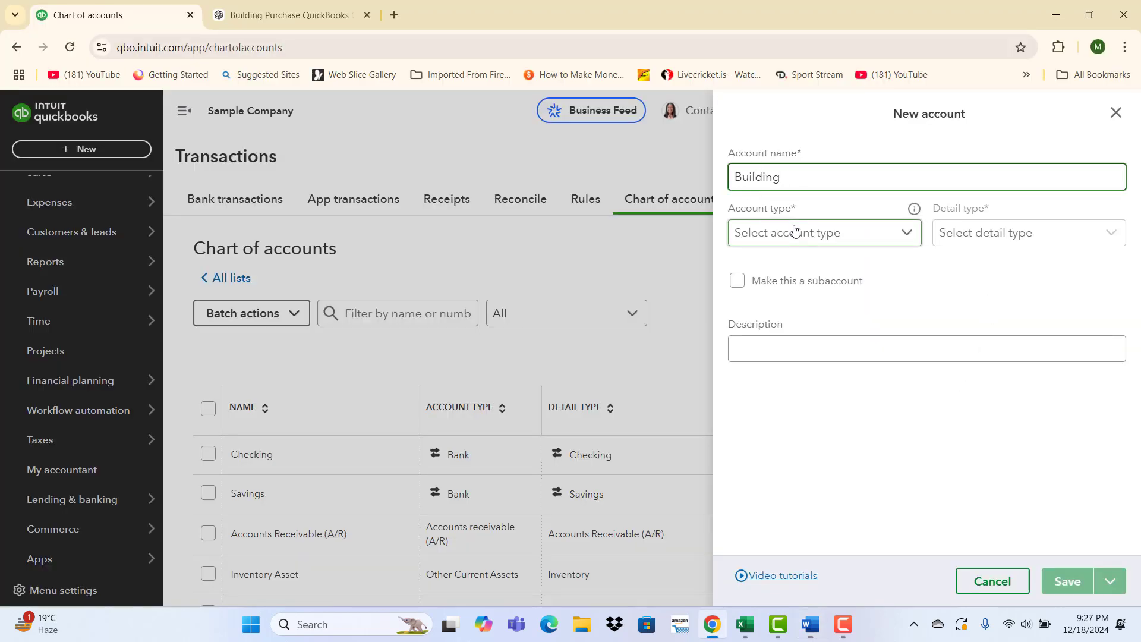
Give the Building account the type Fixed Assets and detail type Buildings, and save it with a new blank account form opened.
left_click(855, 234)
left_click(805, 355)
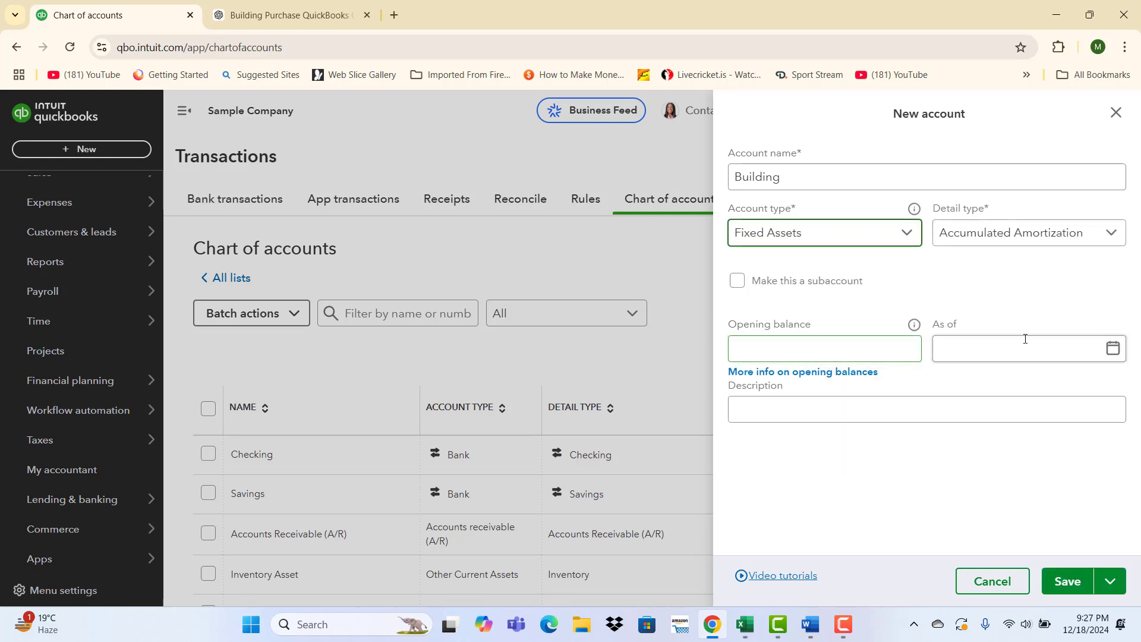
left_click(1033, 243)
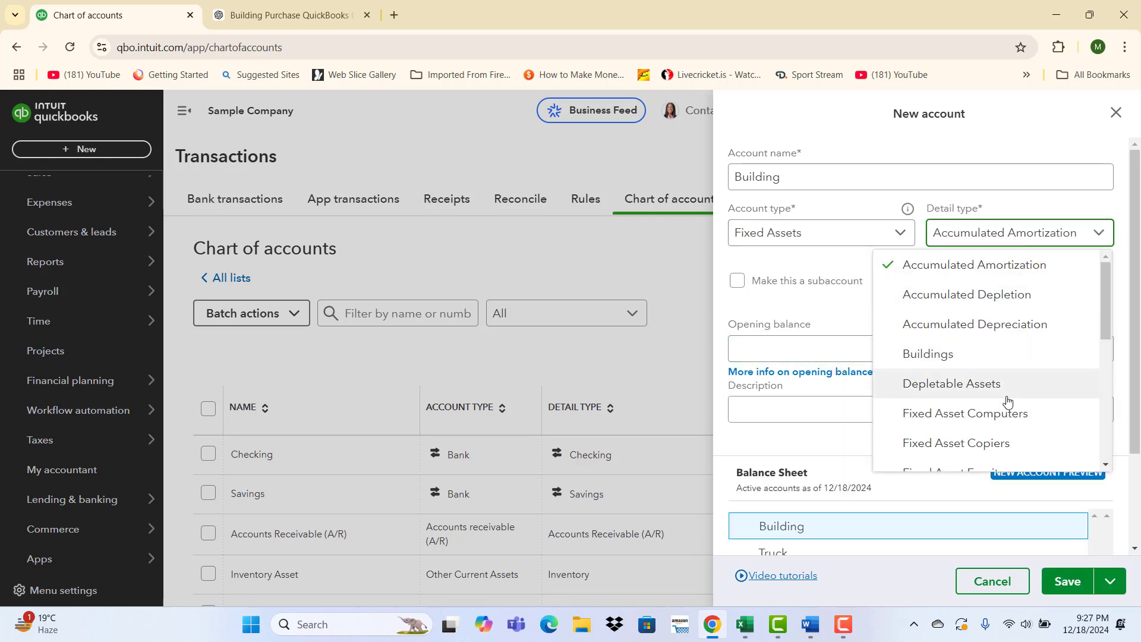
left_click(939, 356)
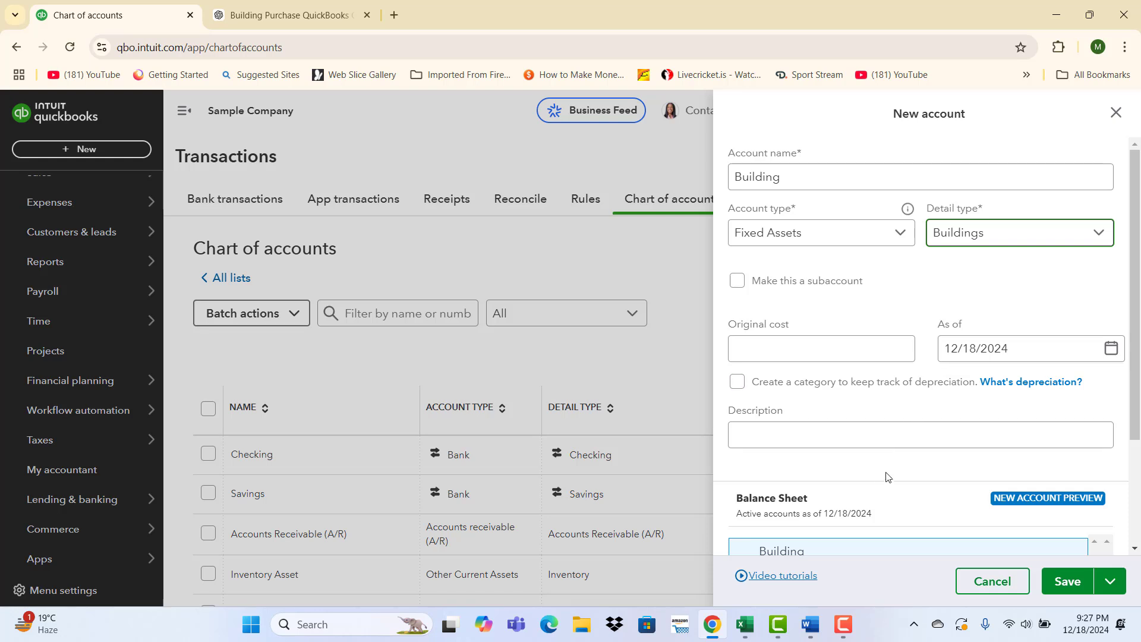
scroll(885, 478, "down", 3)
scroll(885, 478, "up", 2)
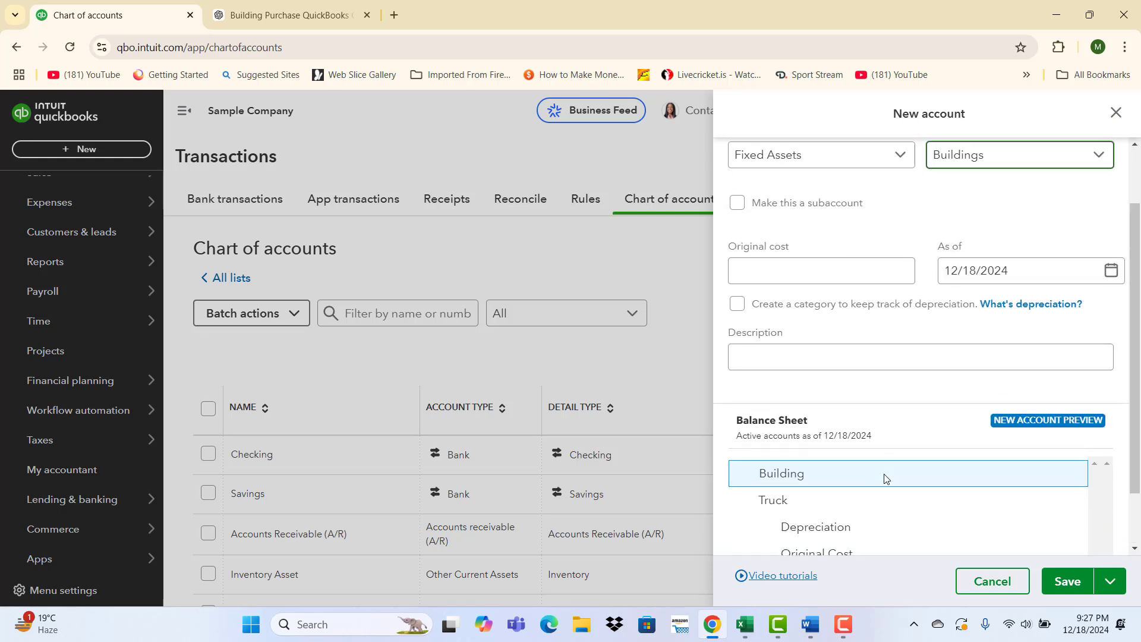
scroll(885, 479, "down", 2)
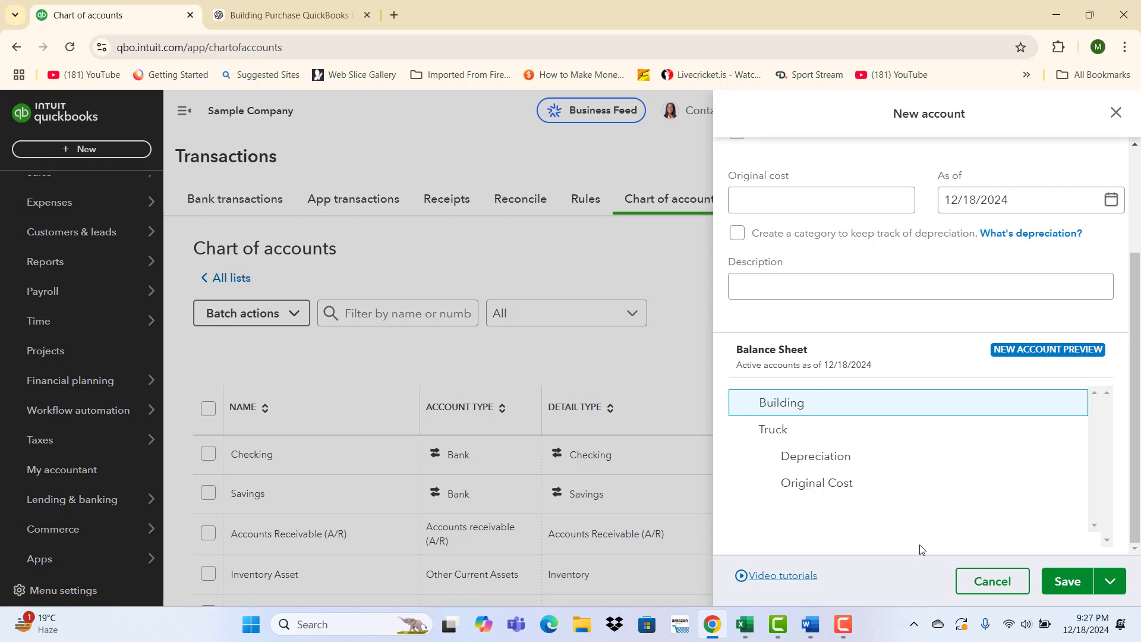
left_click(1117, 583)
left_click(1075, 544)
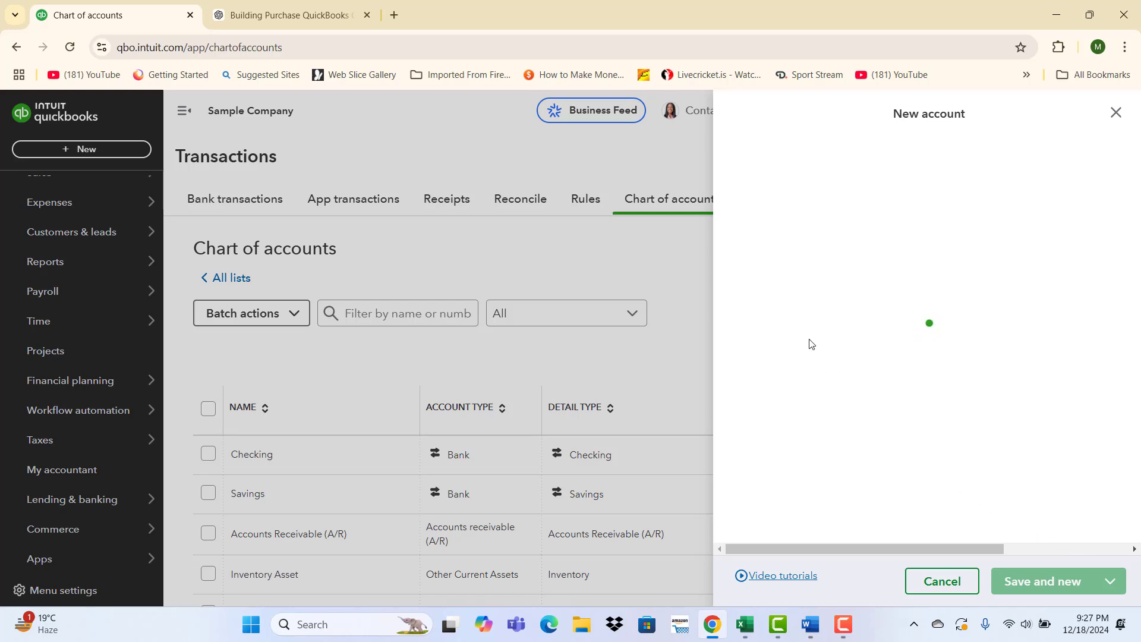
Name the next account Legal Fees-Building, copying "Legal Fees" from the Word summary without its bullet and adding the suffix.
left_click(803, 624)
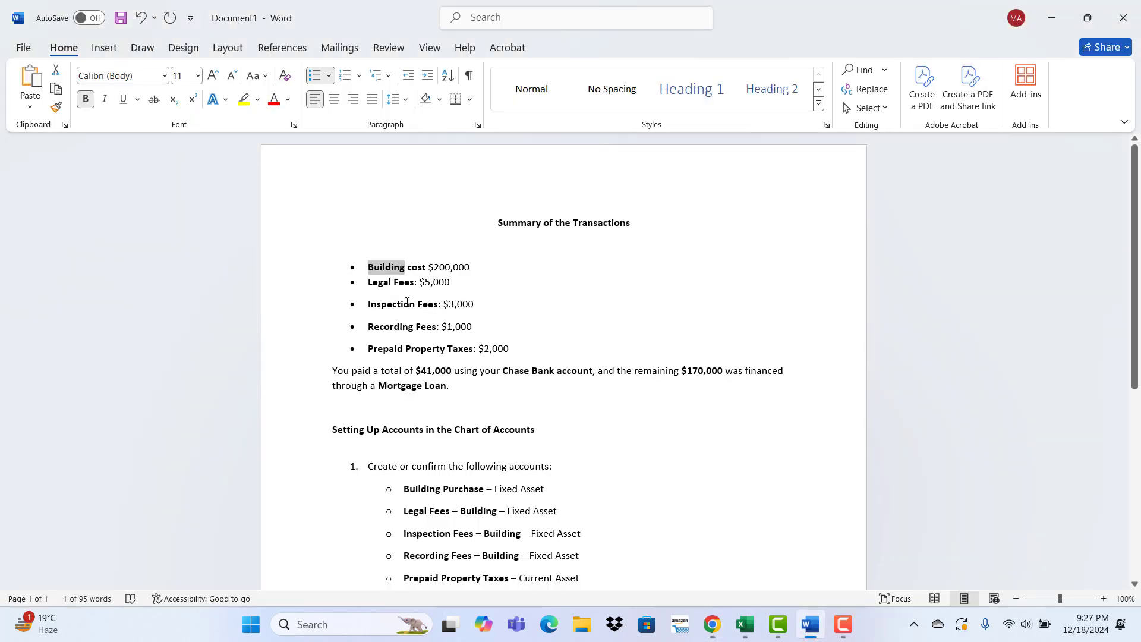
left_click_drag(369, 283, 415, 284)
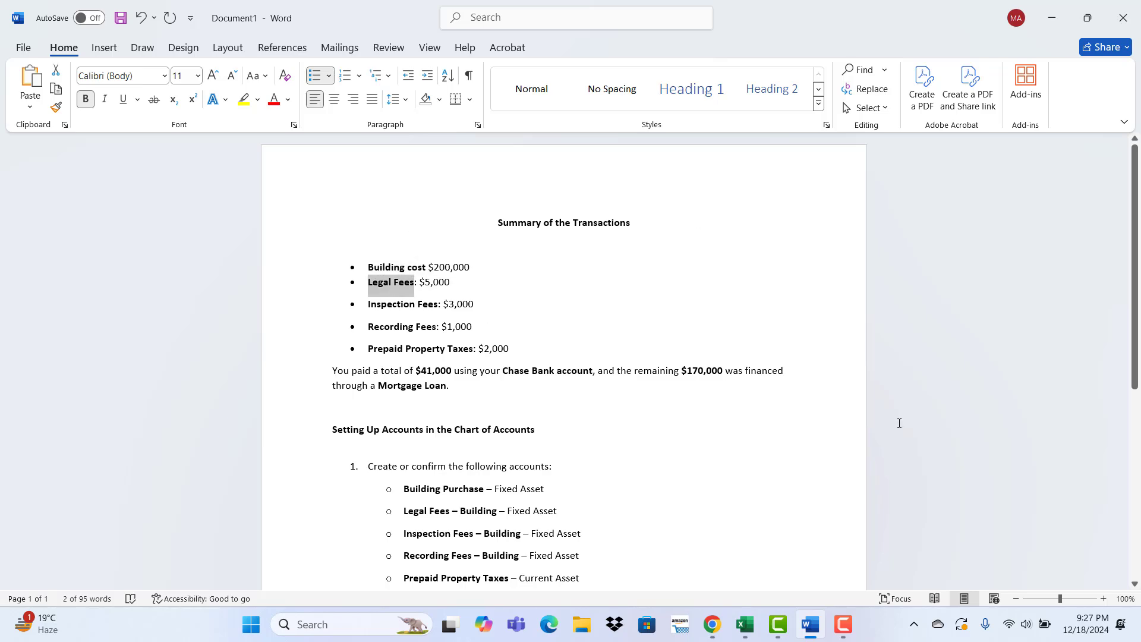
key("alt+Tab")
left_click(777, 176)
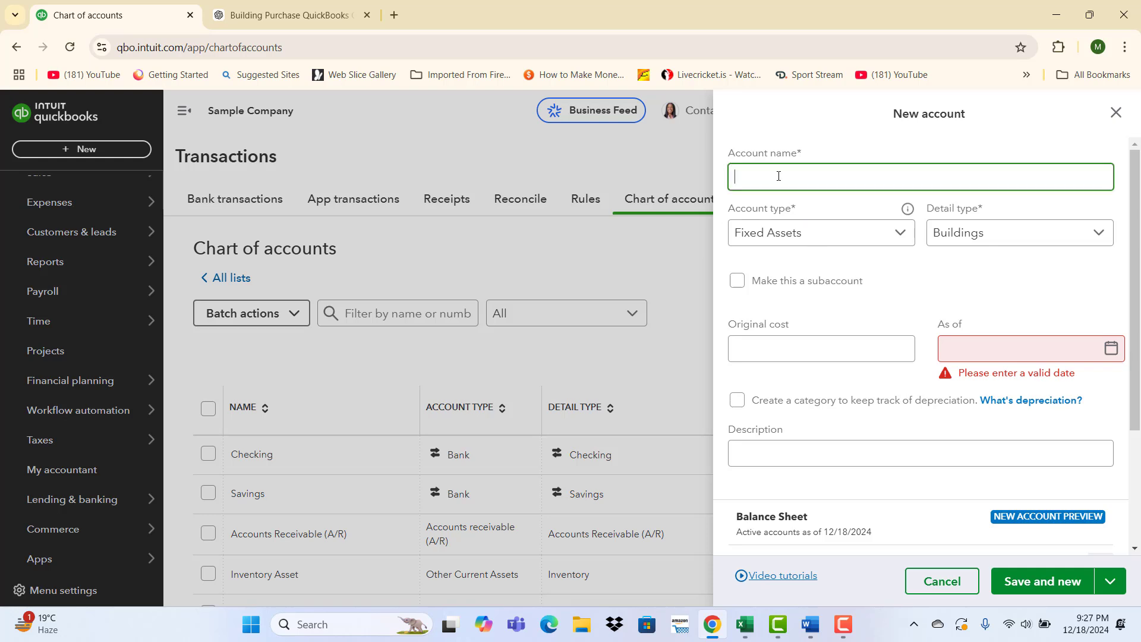
key("ctrl+v")
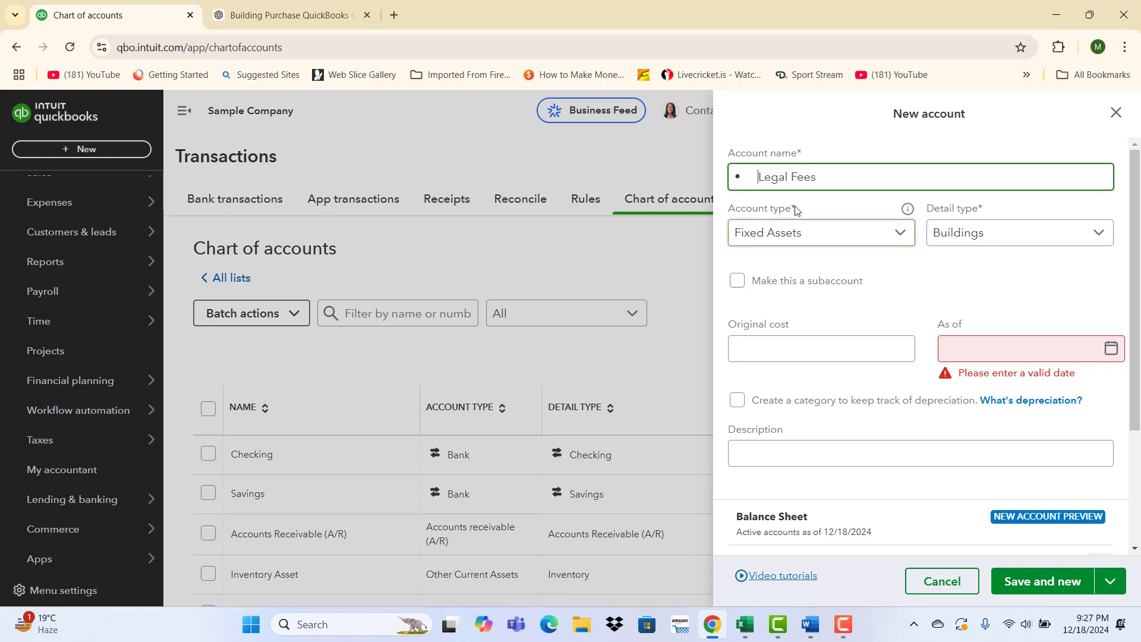
key("Home")
key("Delete")
key("Delete")
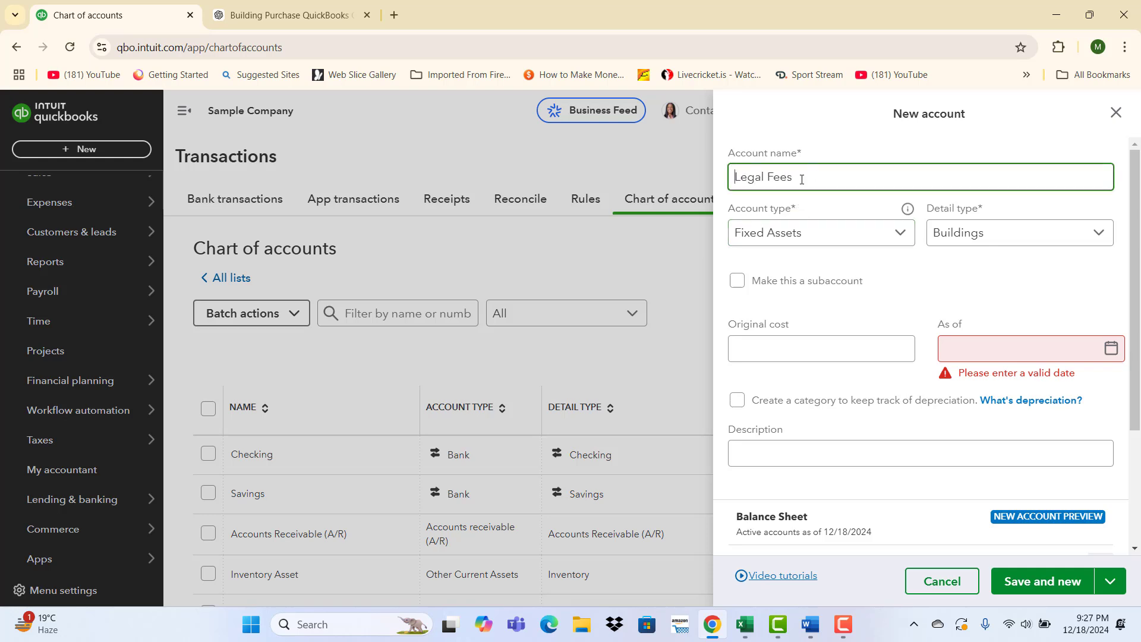
left_click(801, 179)
type("-Building")
Set the legal fees account's as-of date to 12/18/2024 and save it, continuing with another new account.
left_click(1079, 359)
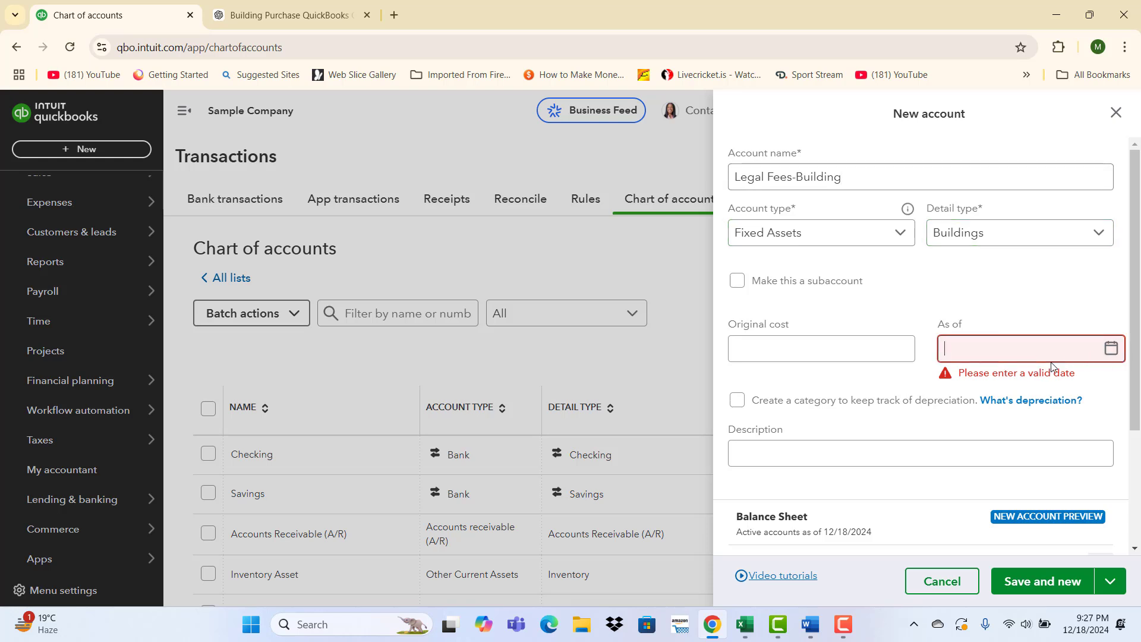
left_click(1111, 357)
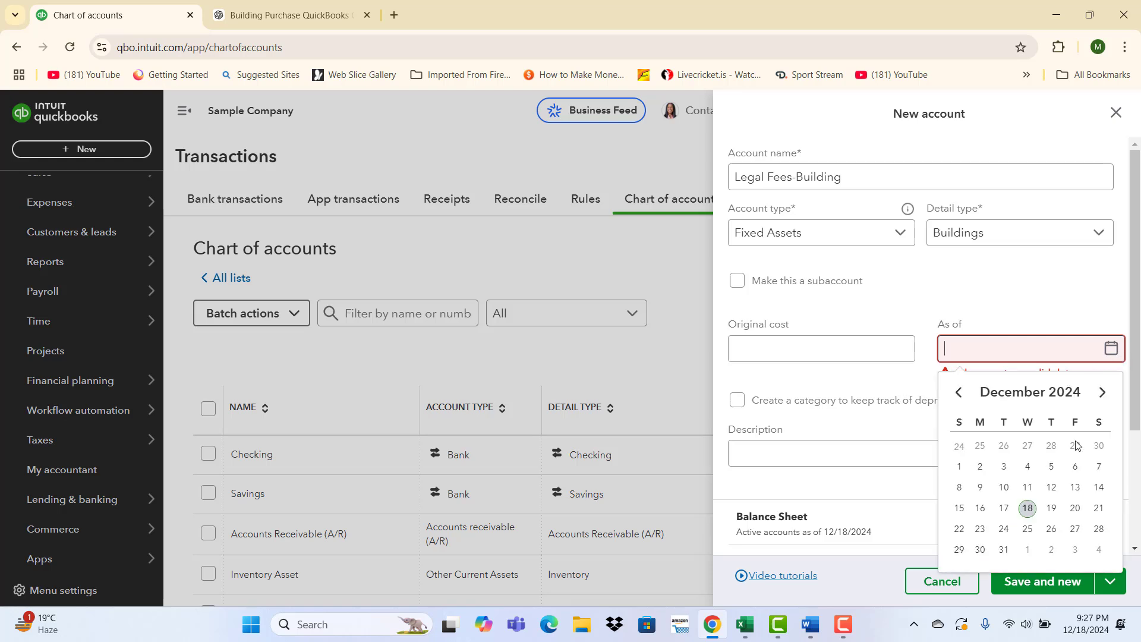
left_click(1027, 508)
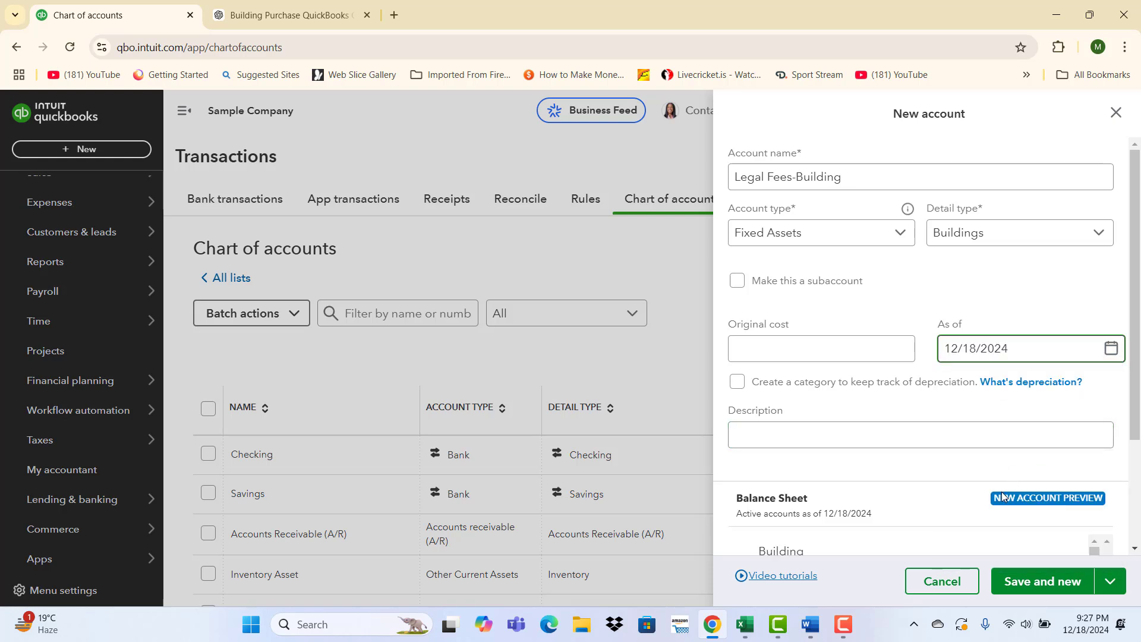
scroll(1010, 493, "down", 3)
left_click(1056, 589)
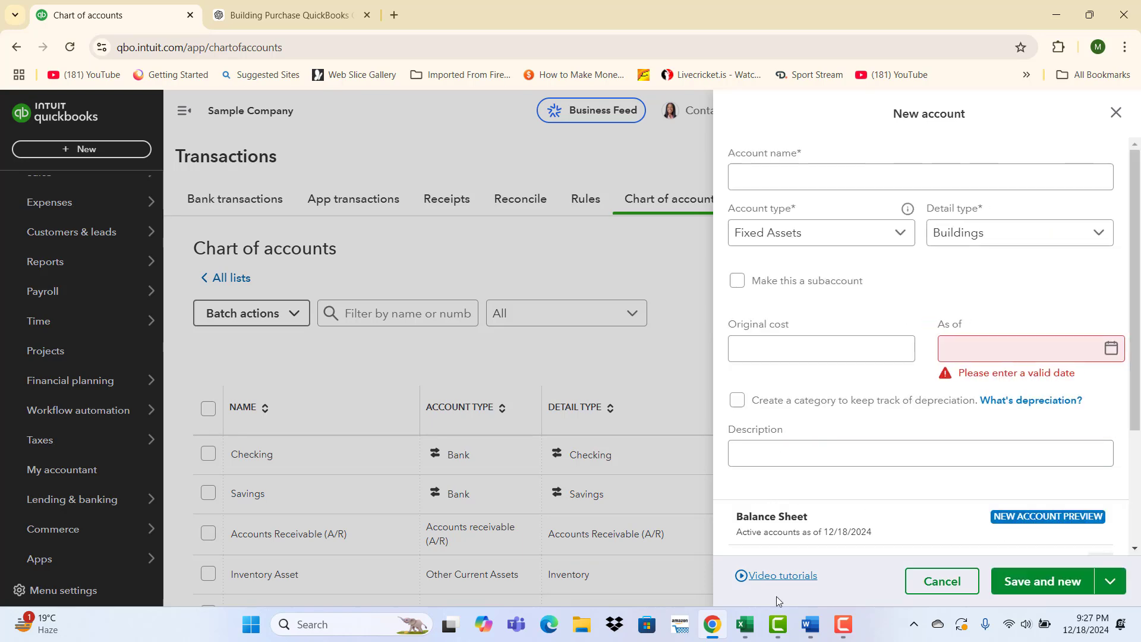
Name the new account Inspection Fees-Building, copying "Inspection Fees" from the Word summary without its bullet and adding the suffix.
left_click(794, 607)
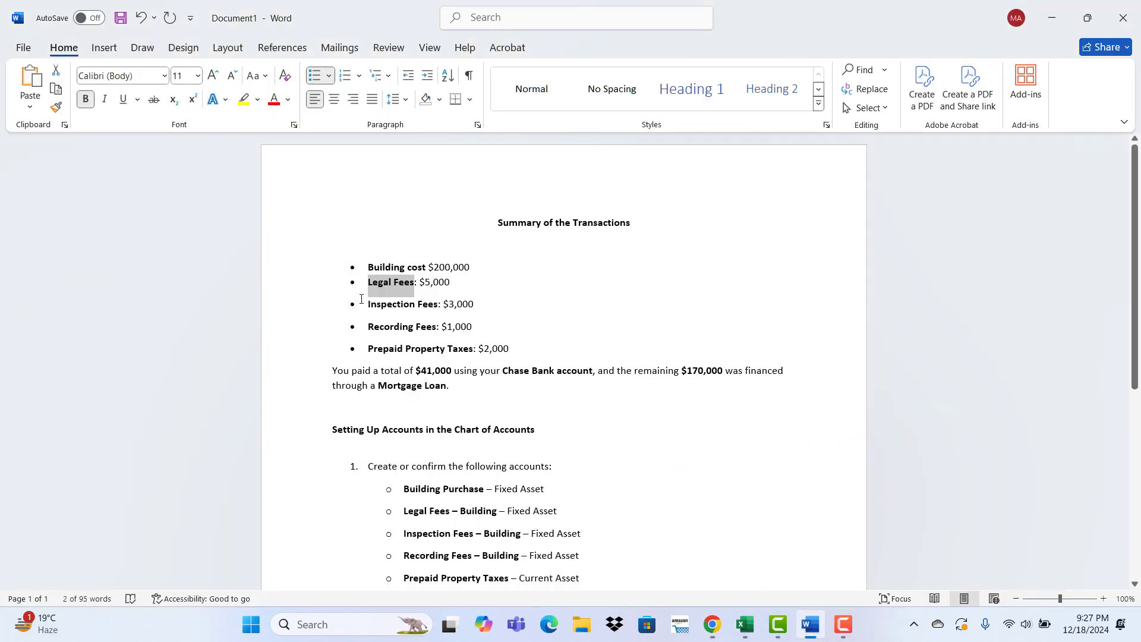
left_click_drag(369, 303, 438, 303)
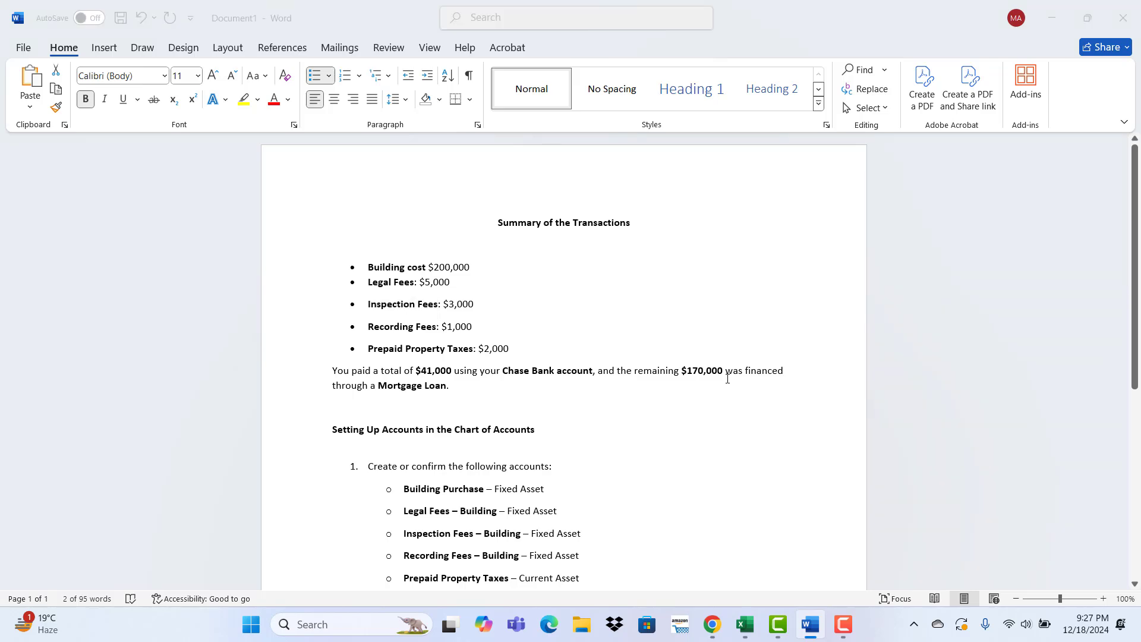
key("alt+Tab")
left_click(835, 178)
type("•\tInspection Fees")
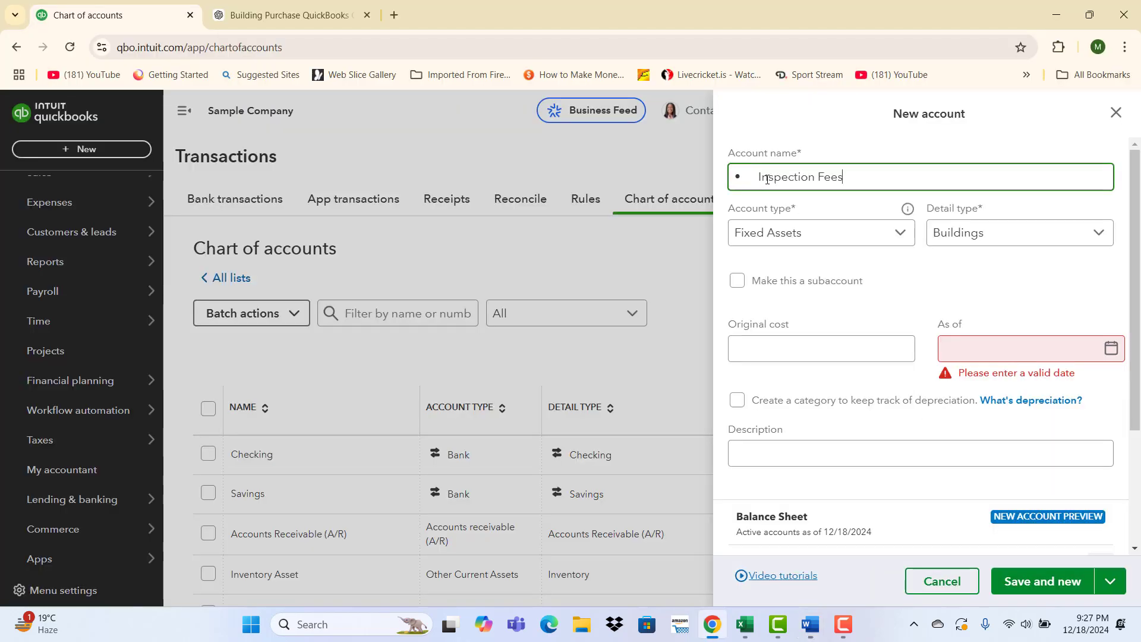
key("Home")
key("Delete")
key("Delete")
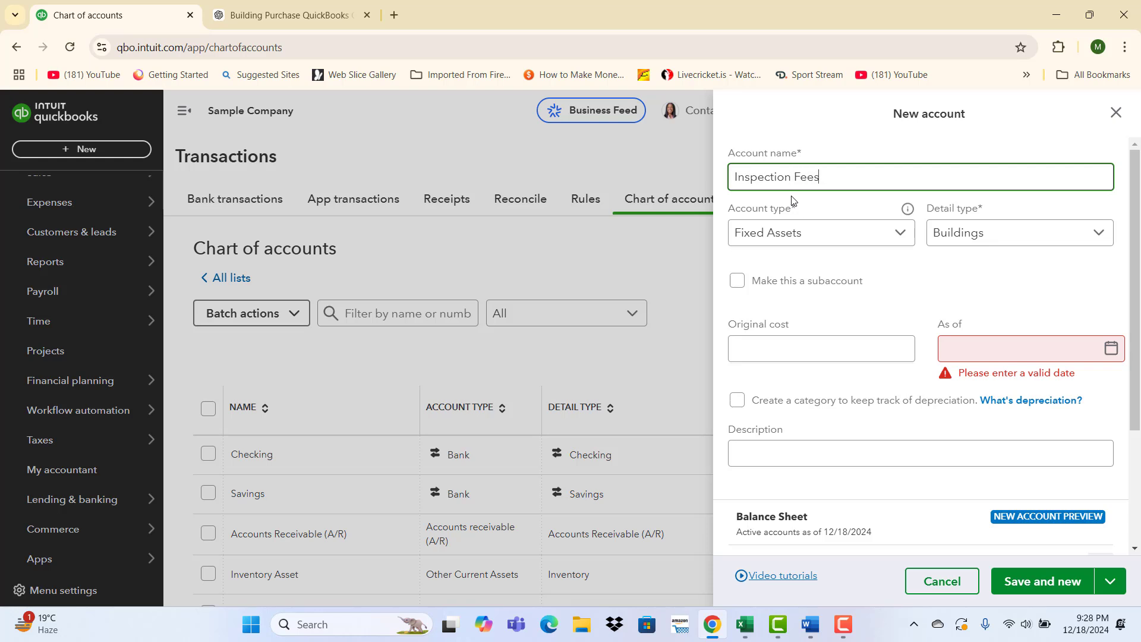
type("-Building")
Set the inspection fees account's as-of date to 12/18/2024 and save it, continuing with another new account.
left_click(1109, 349)
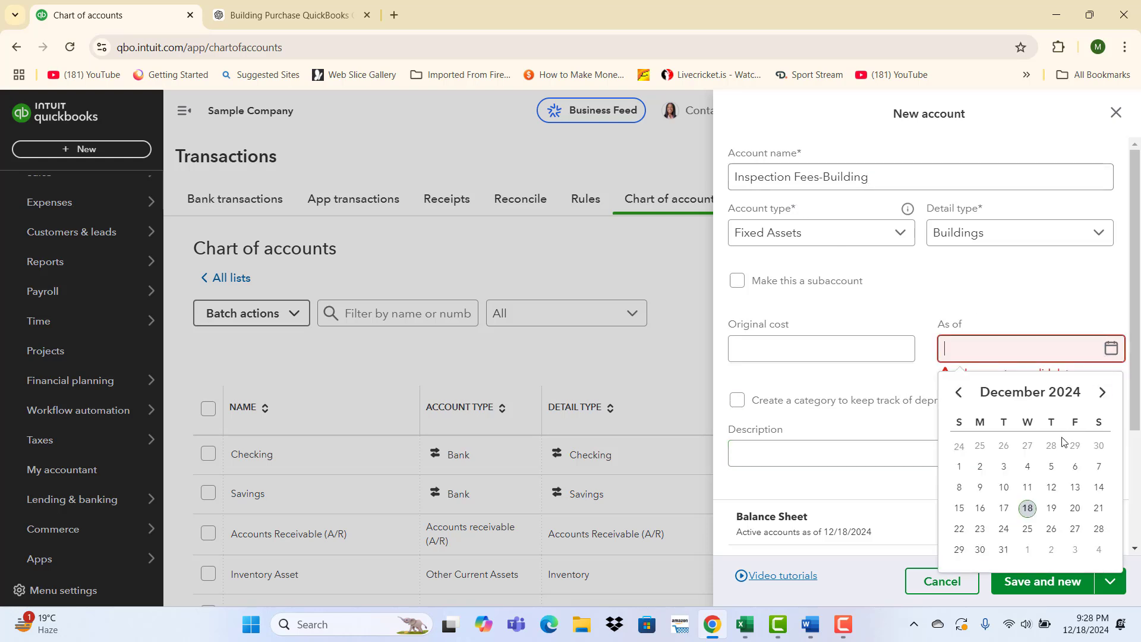
left_click(1027, 509)
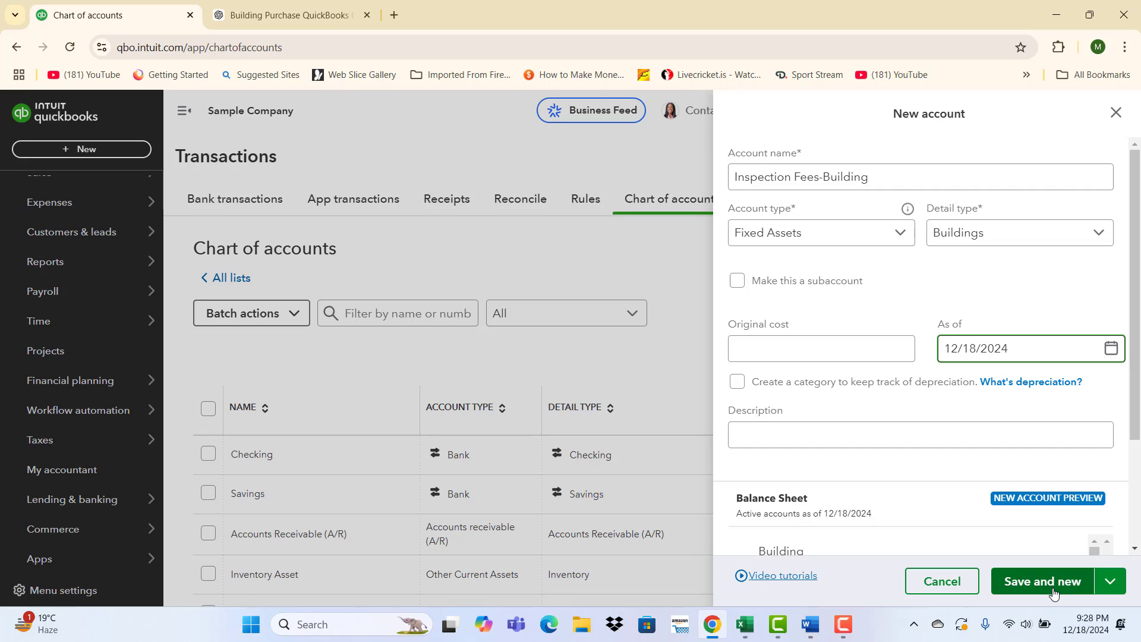
left_click(1055, 592)
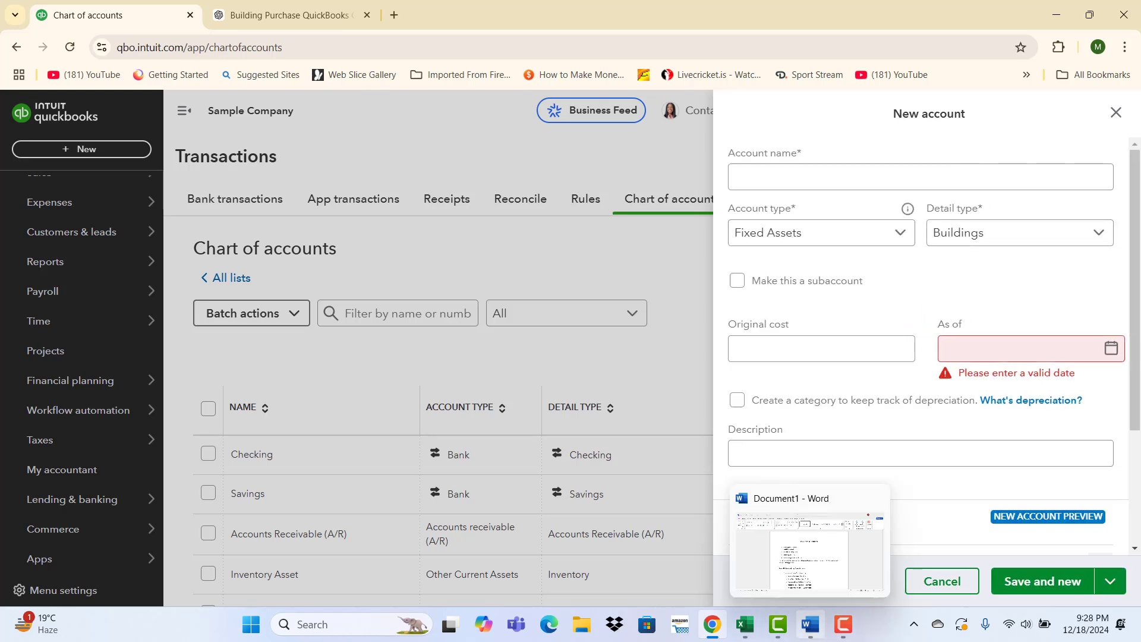
Name the next account Recording Fees-Building, copying "Recording Fees" from the Word summary, removing the bullet and adding the suffix.
left_click(816, 634)
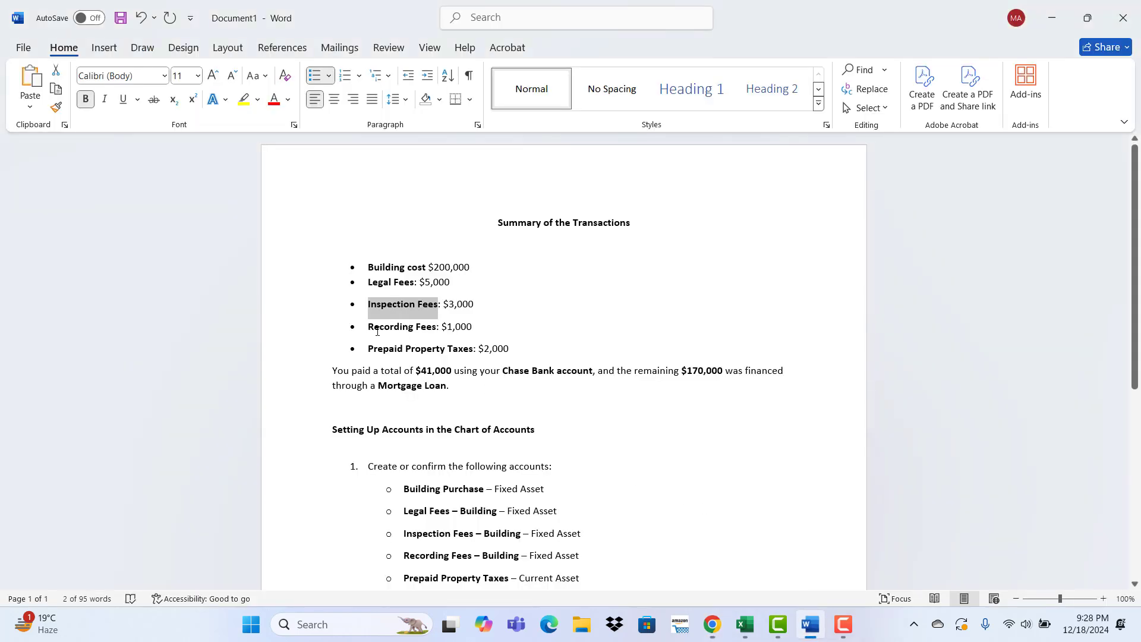
left_click_drag(370, 326, 437, 326)
key("alt+Tab")
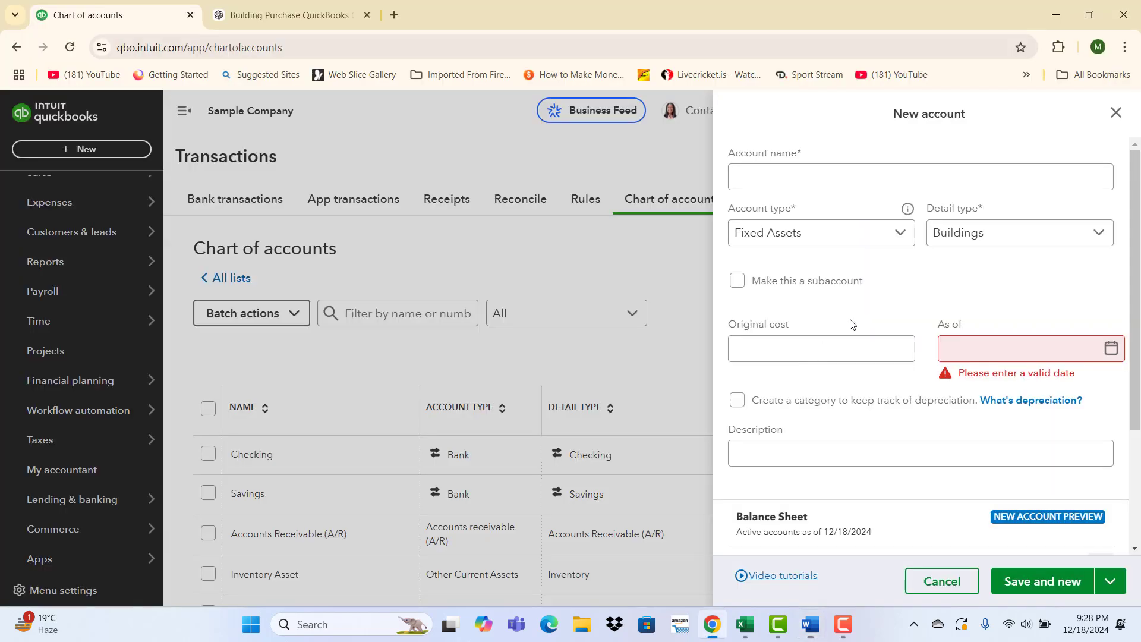
left_click(769, 172)
type("•\tRecording Fees")
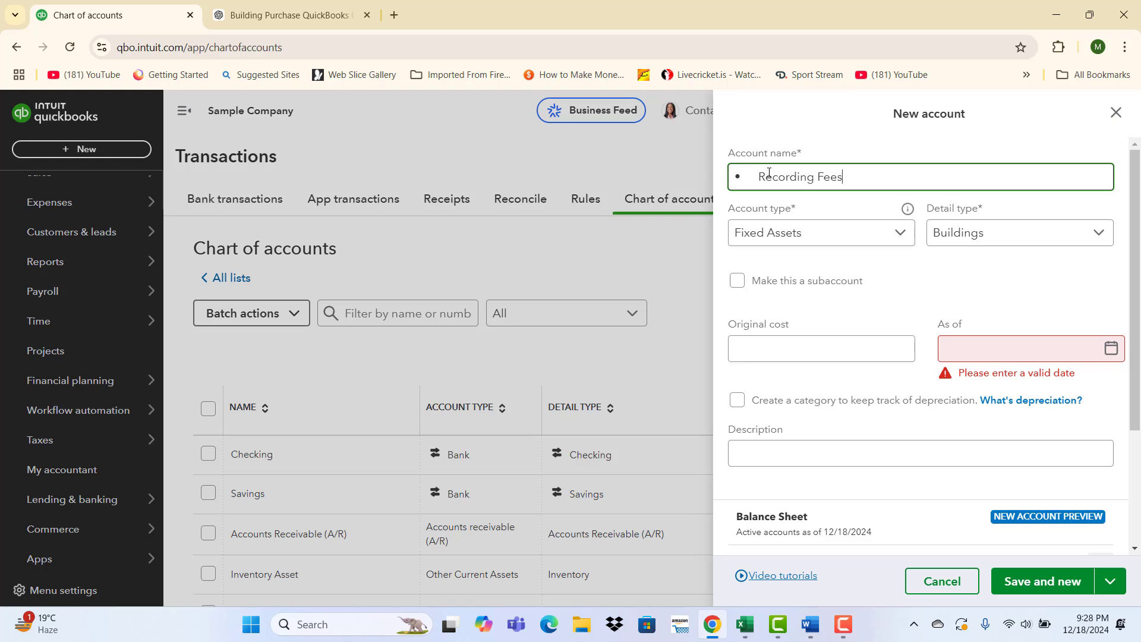
left_click(759, 175)
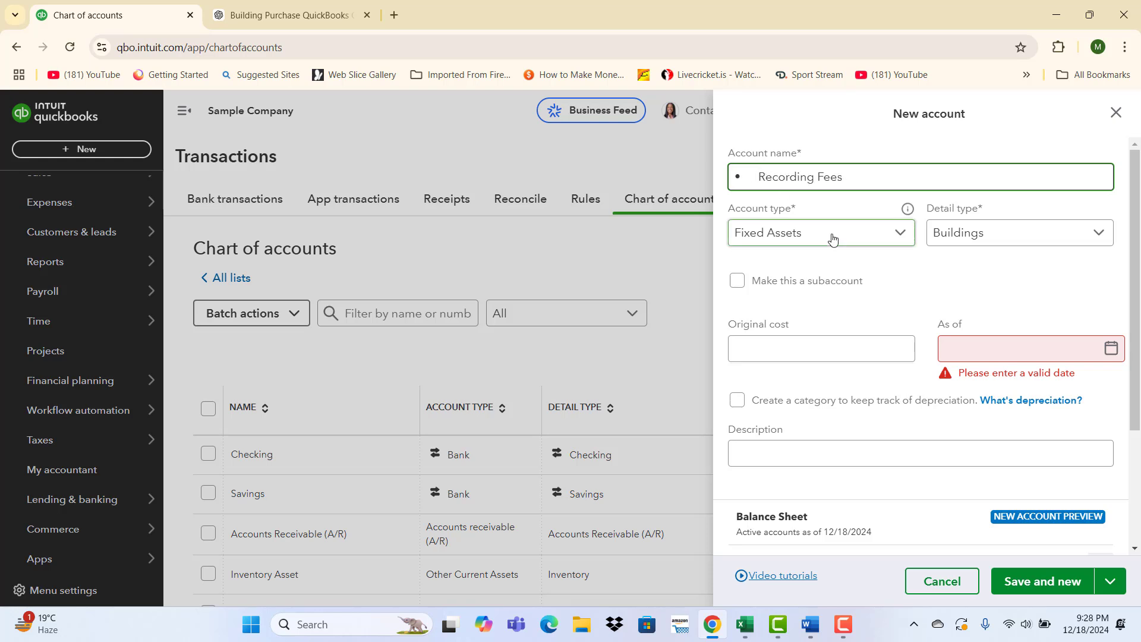
key("BackSpace")
key("BackSpace")
key("End")
type("-Building")
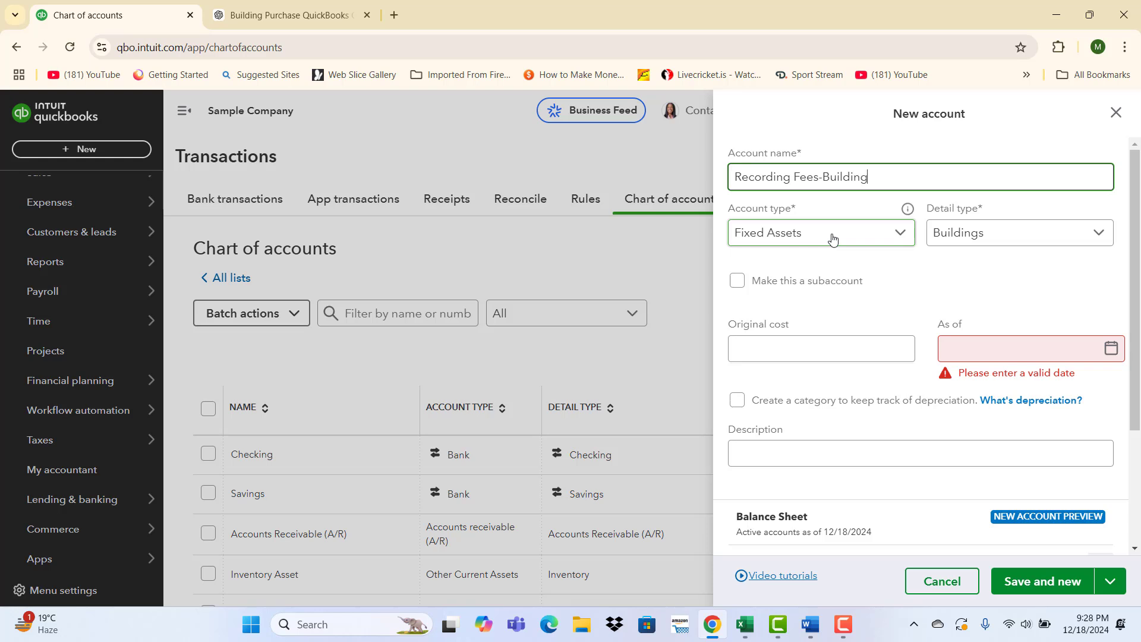
Set the recording fees account's as-of date to 12/10/2024 and save it, continuing with another new account.
left_click(1028, 351)
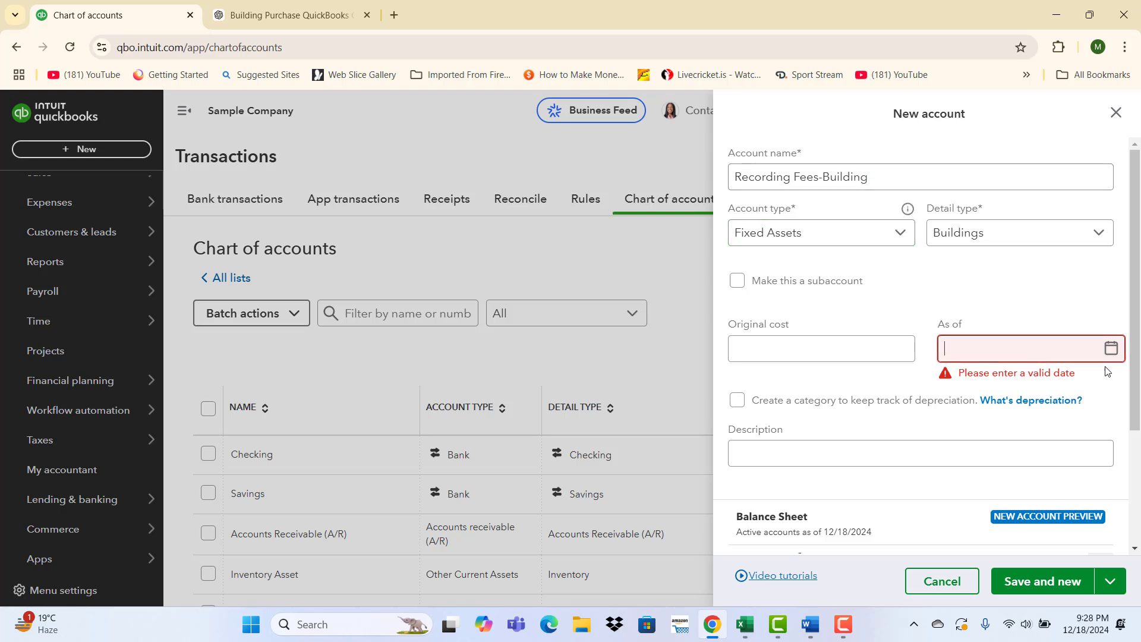
left_click(1108, 360)
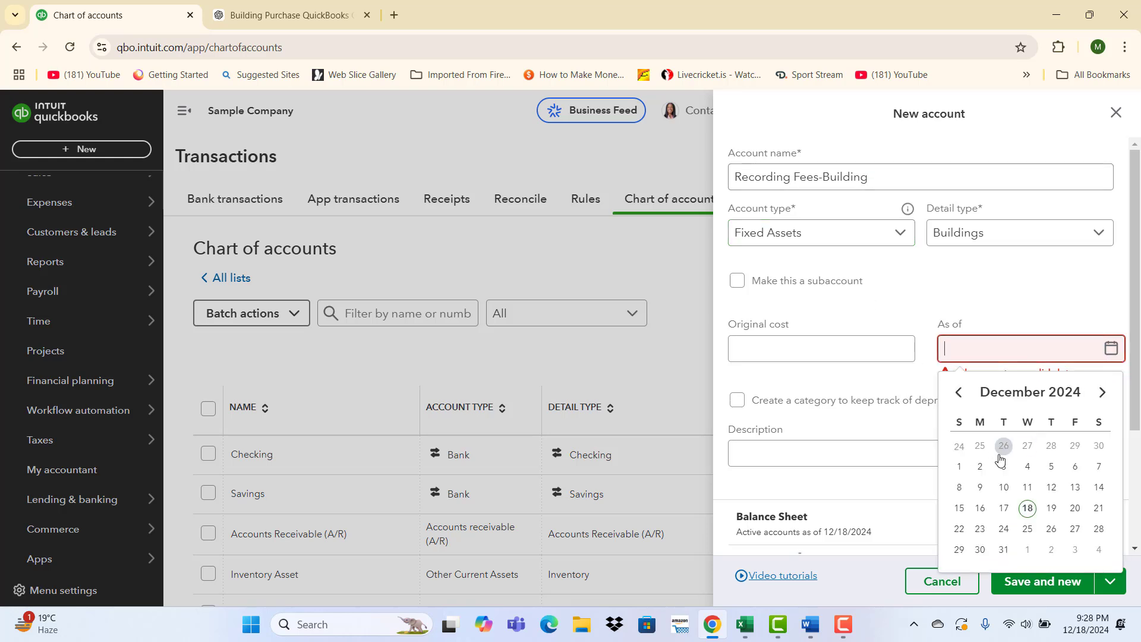
left_click(1003, 487)
left_click(1047, 583)
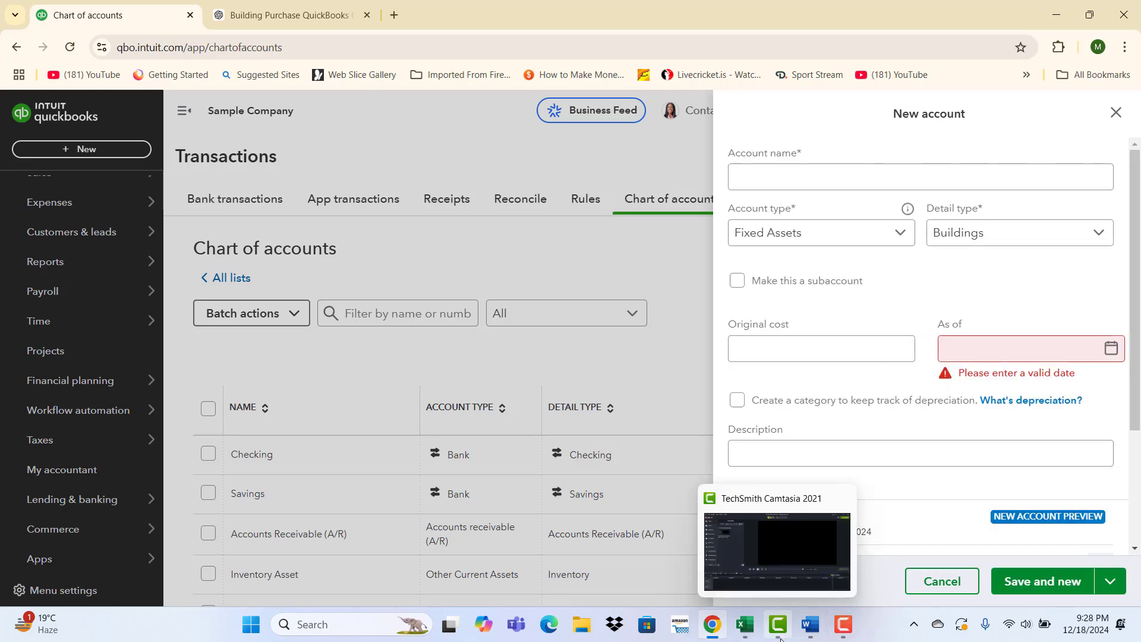
Name the next account Prepaid Property Taxes, copying the name from the Word summary and removing its bullet.
left_click(810, 625)
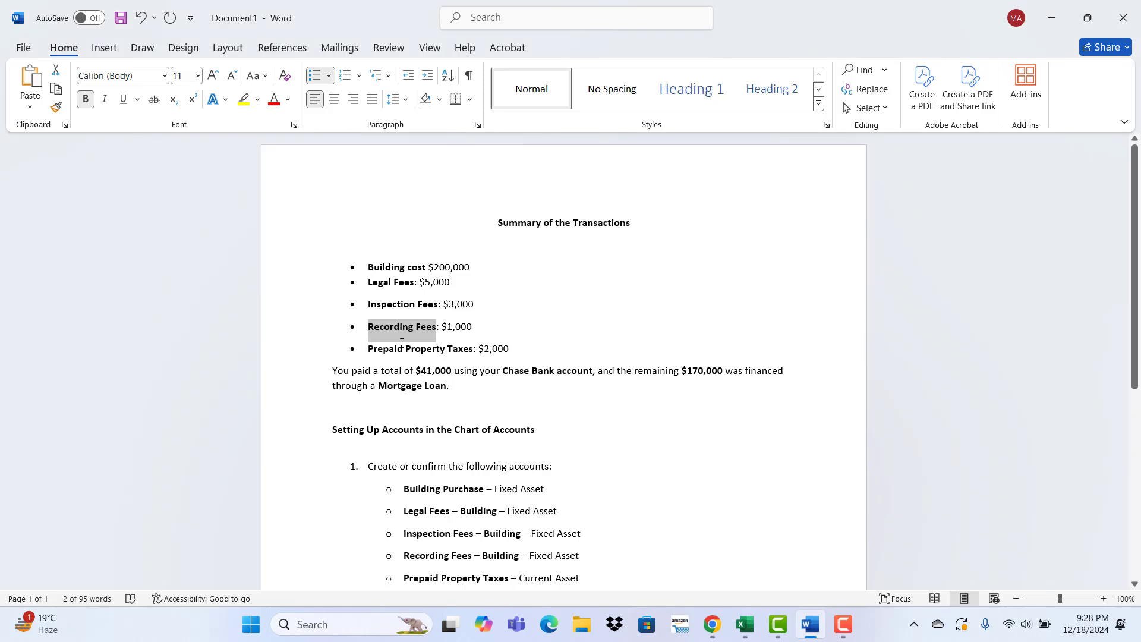
left_click_drag(402, 345, 471, 349)
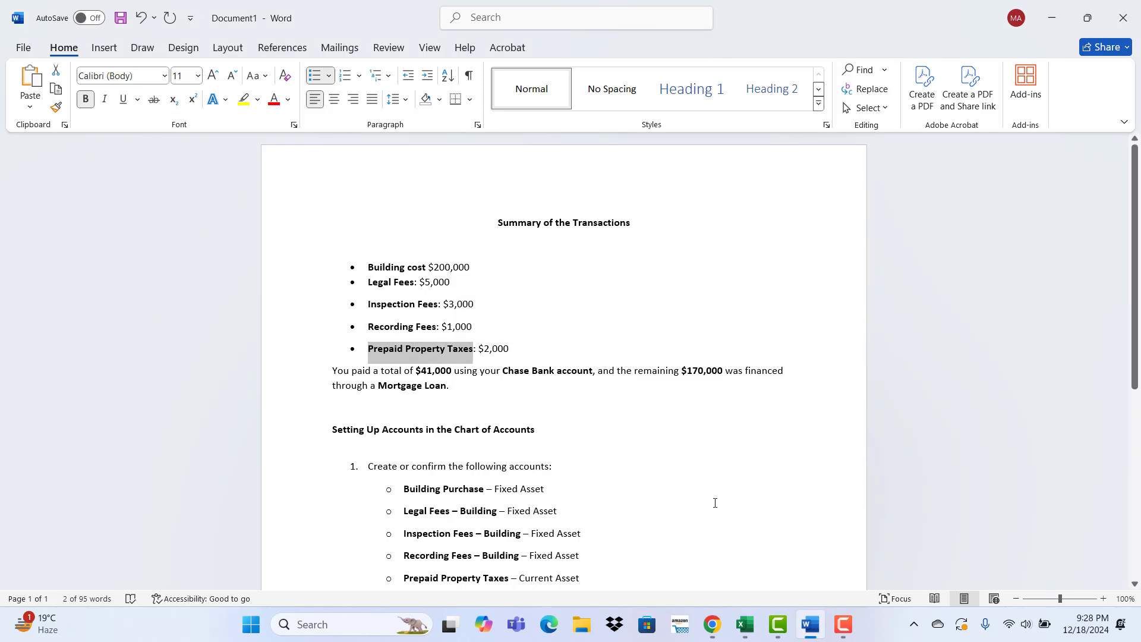
key("alt+Tab")
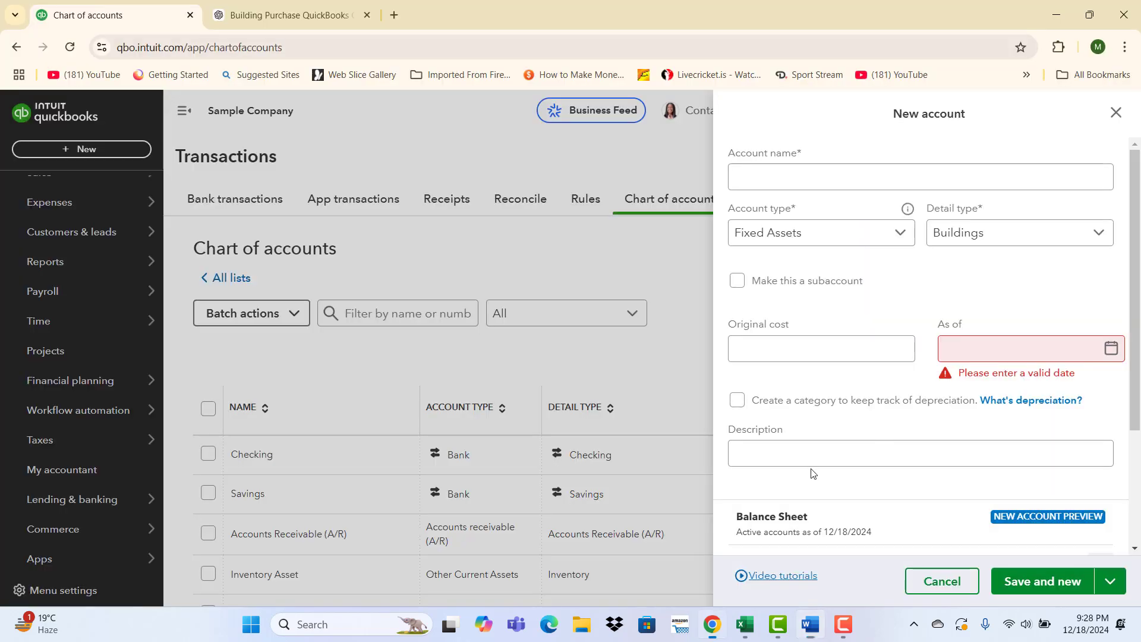
left_click(754, 174)
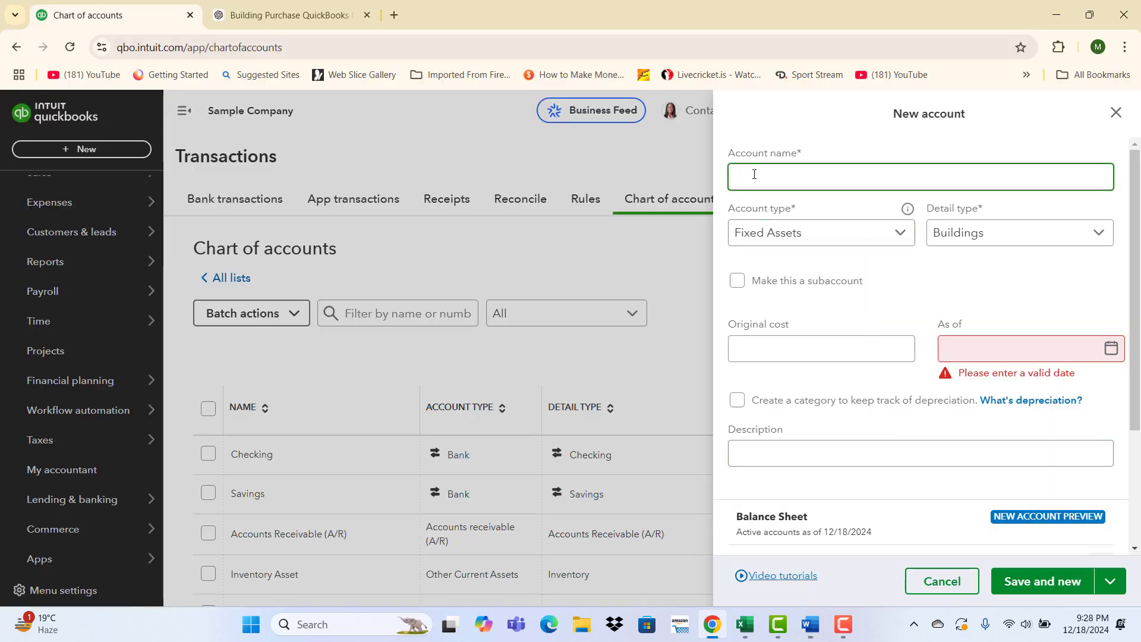
type("• Prepaid Property Taxes")
left_click(758, 179)
key("BackSpace")
key("BackSpace")
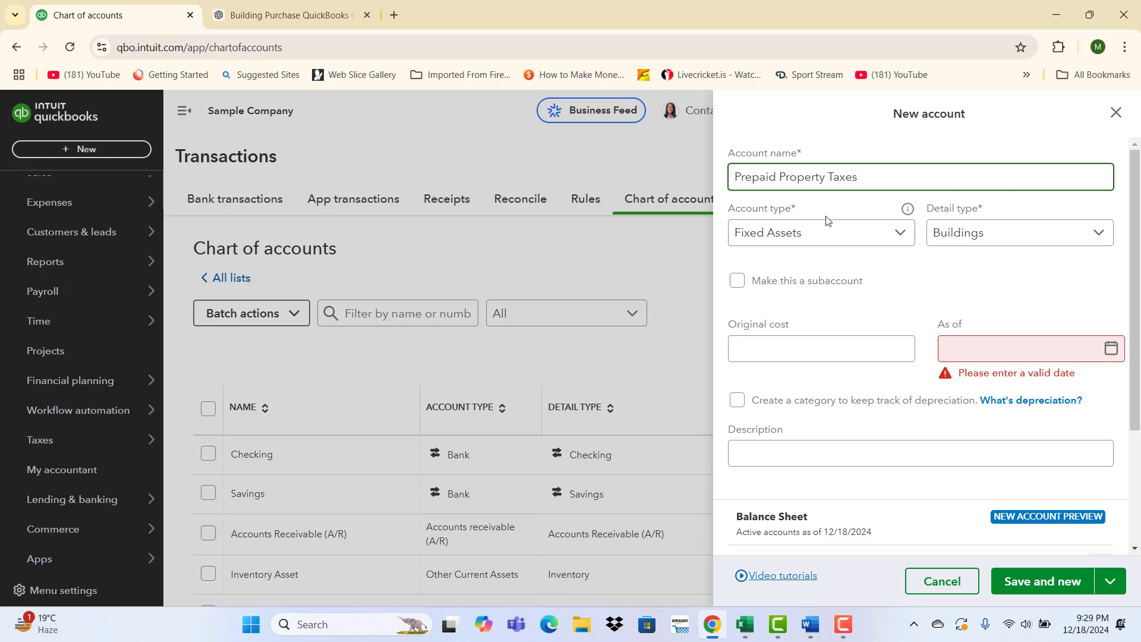
Set both the account type and detail type of Prepaid Property Taxes to Other Current Assets, and save it with another new account form opened.
left_click(868, 237)
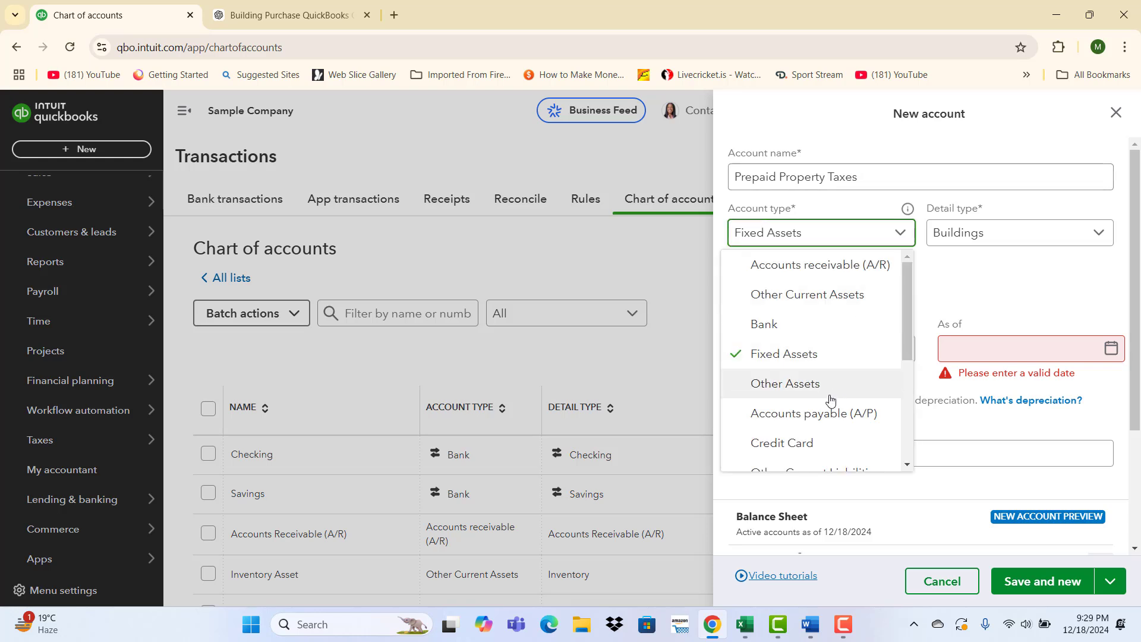
scroll(828, 403, "down", 1)
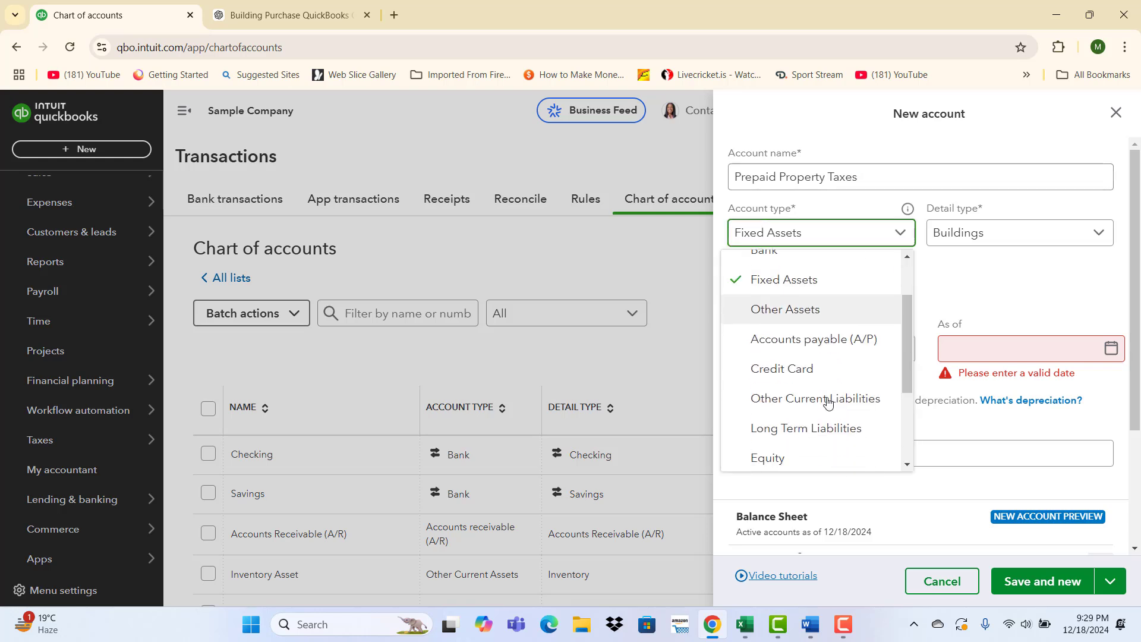
scroll(851, 404, "down", 1)
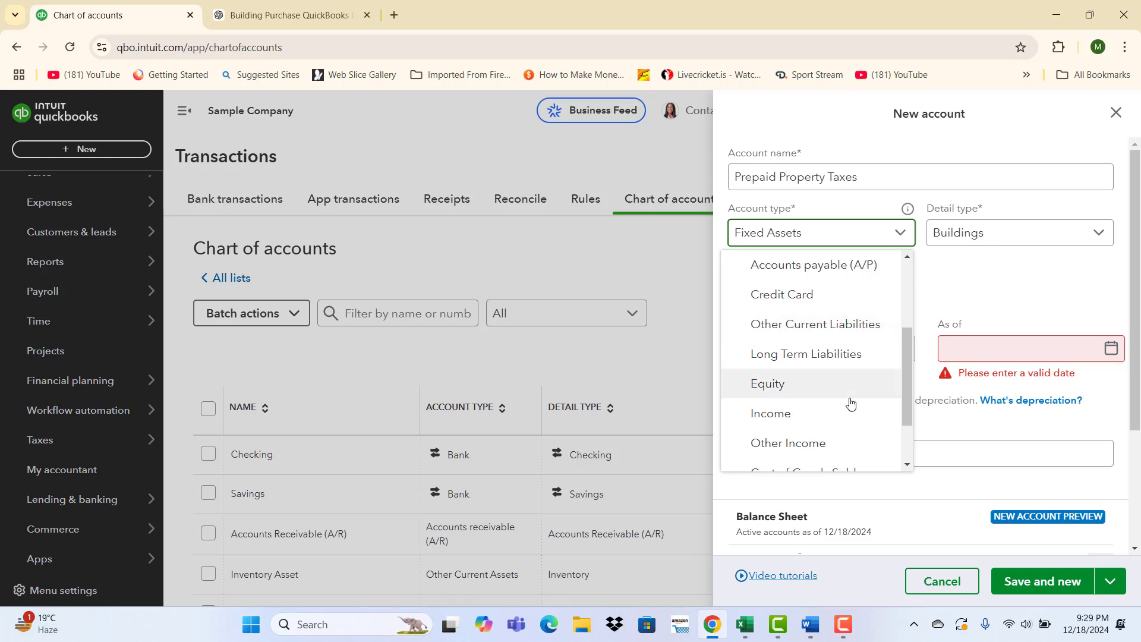
scroll(851, 404, "down", 3)
scroll(851, 404, "up", 7)
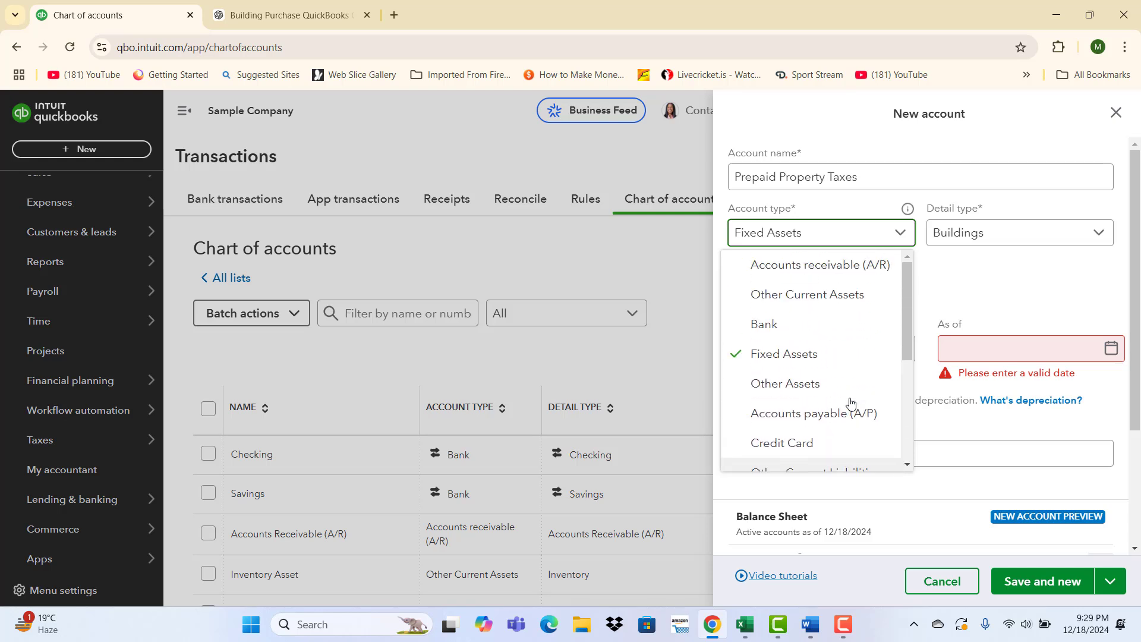
left_click(816, 302)
left_click(1030, 241)
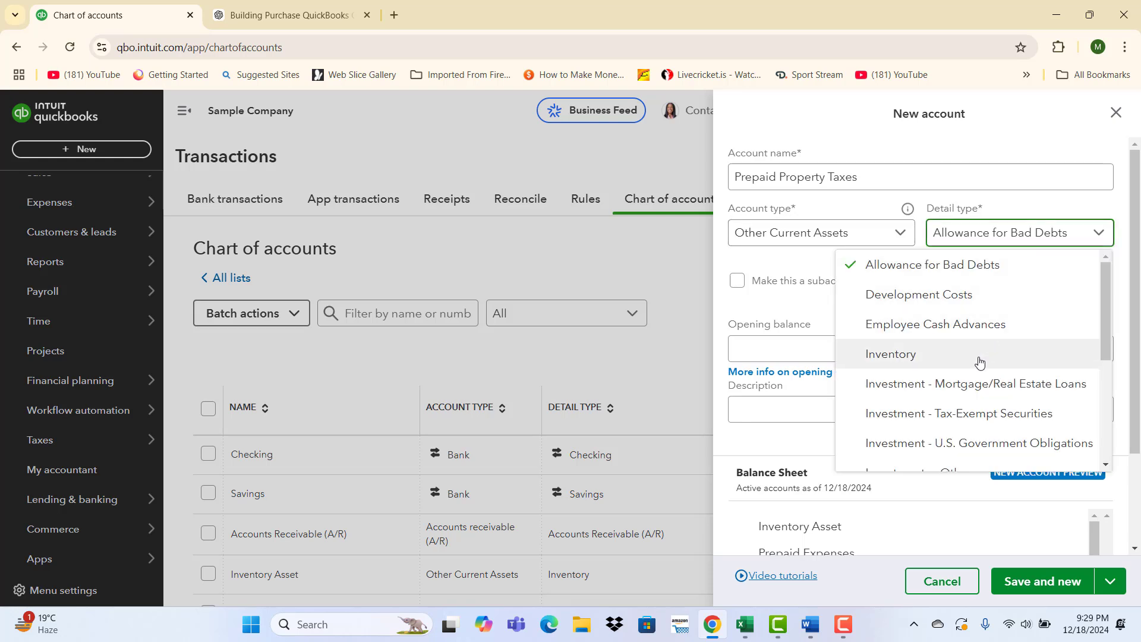
scroll(946, 414, "down", 3)
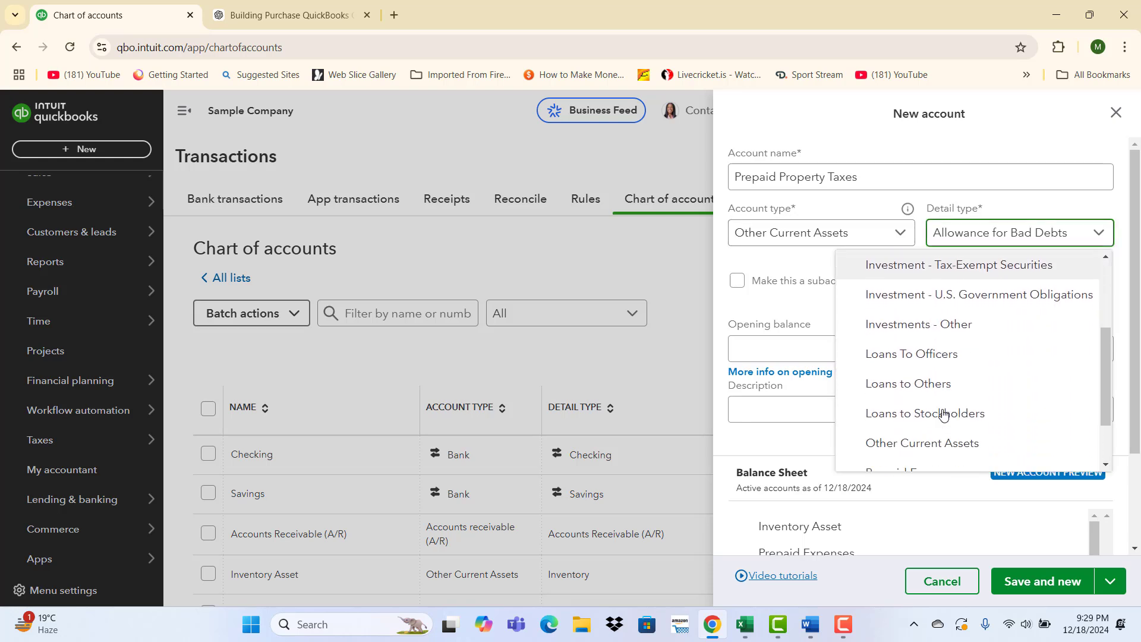
left_click(925, 373)
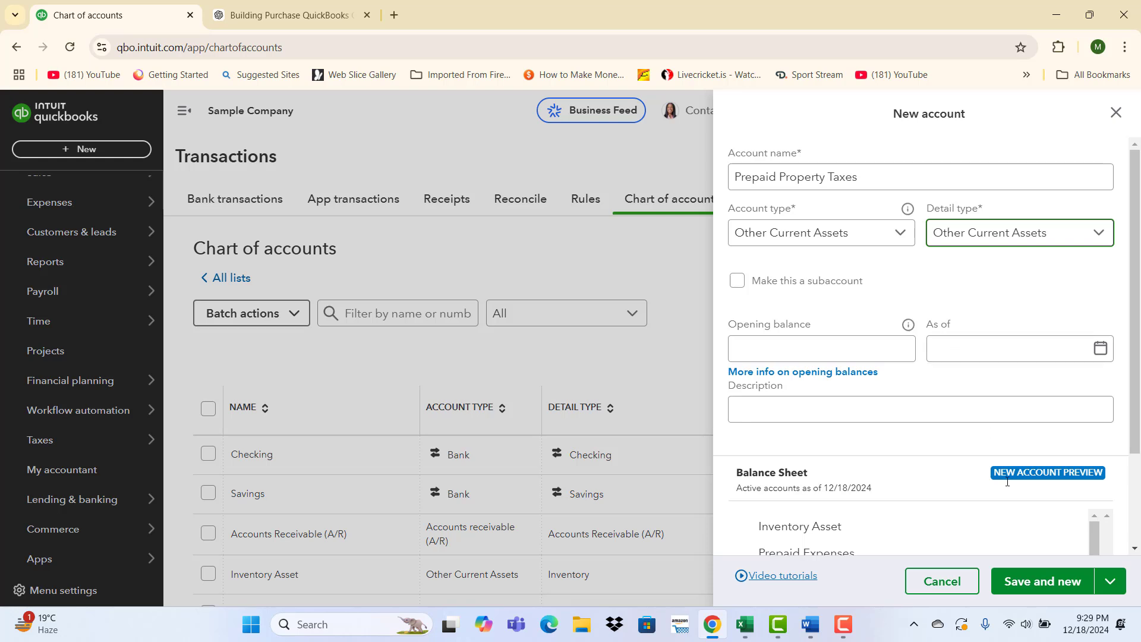
left_click(1044, 584)
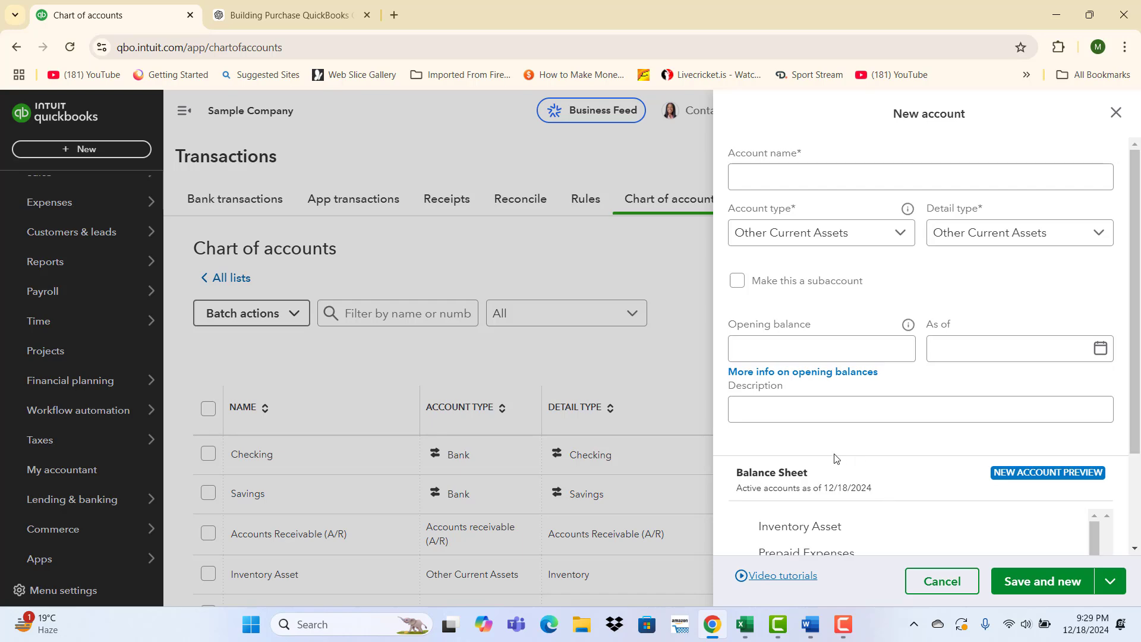
Name the next account Chase Bank, copying the bank's name from the payment sentence in the Word document.
key("alt+Tab")
scroll(571, 497, "down", 2)
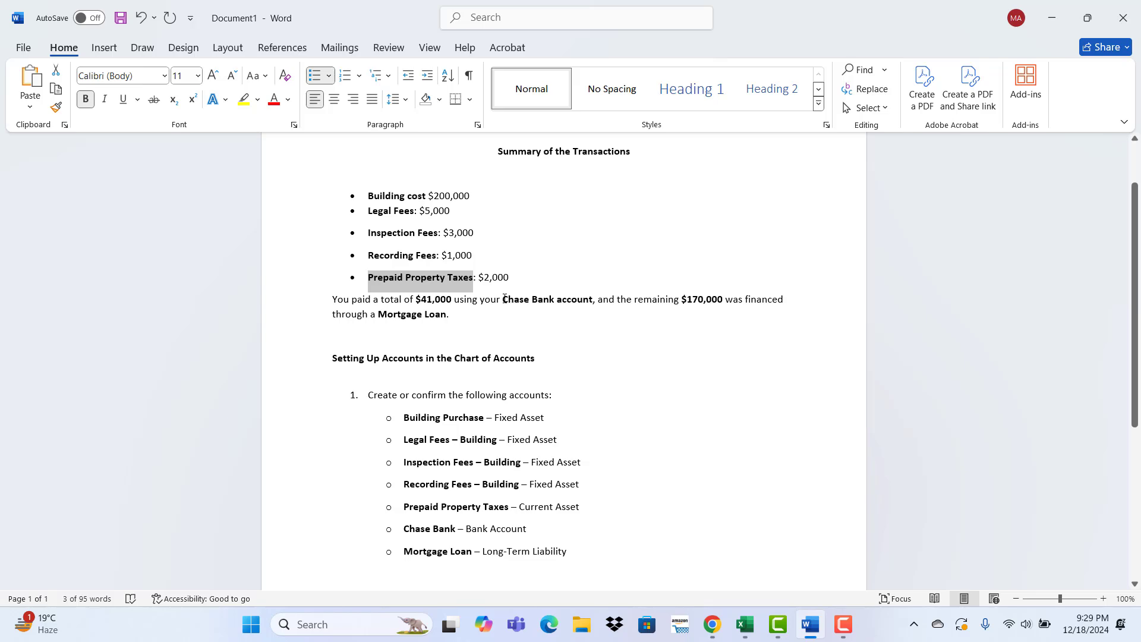
left_click_drag(504, 299, 557, 299)
key("ctrl+c")
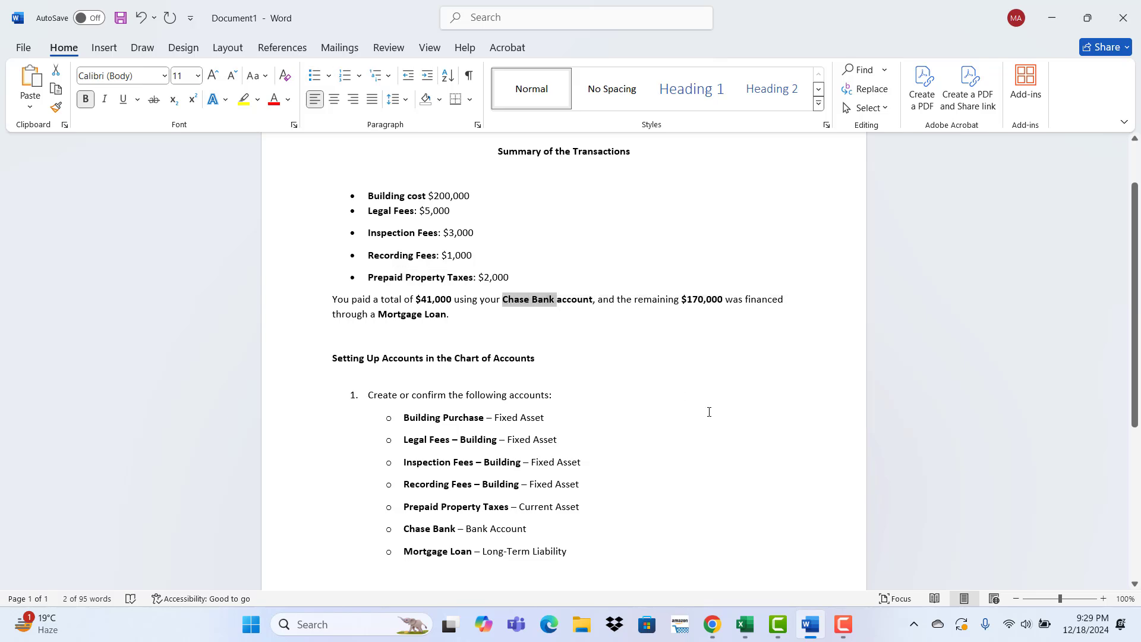
key("alt+Tab")
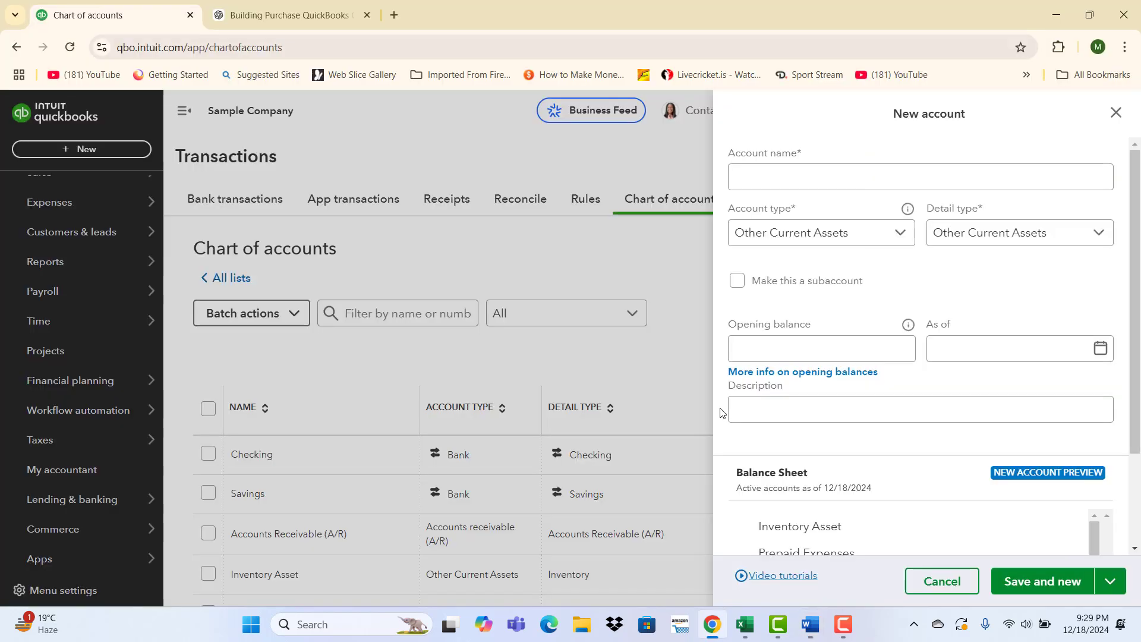
left_click(763, 176)
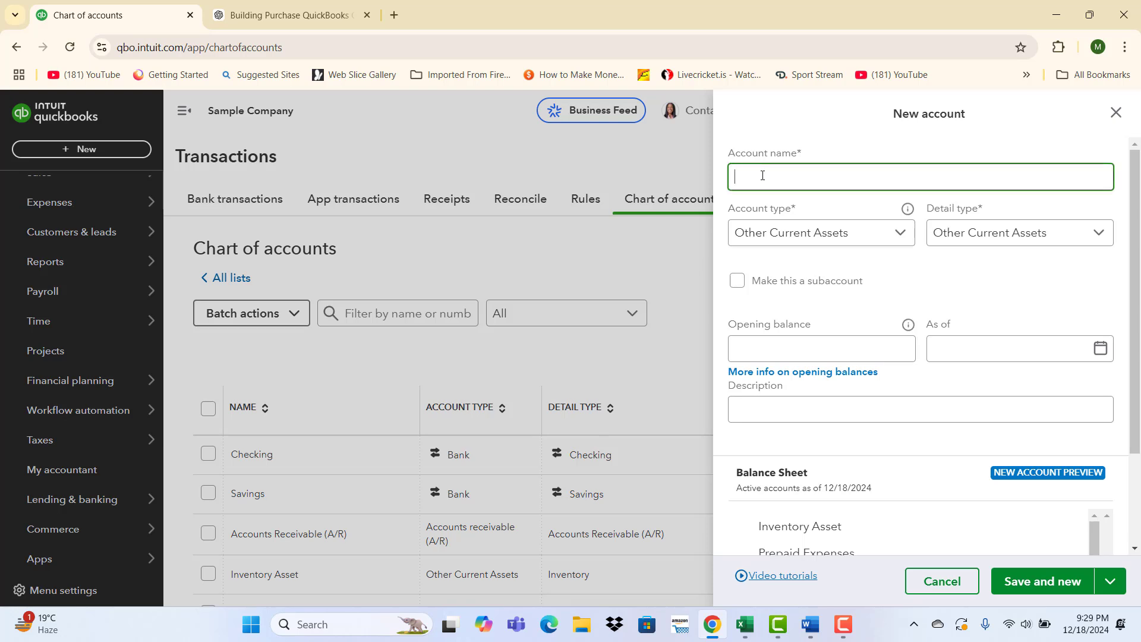
key("ctrl+v")
Give the Chase Bank account the type Bank and detail type Checking, and save it, continuing with another new account.
left_click(830, 237)
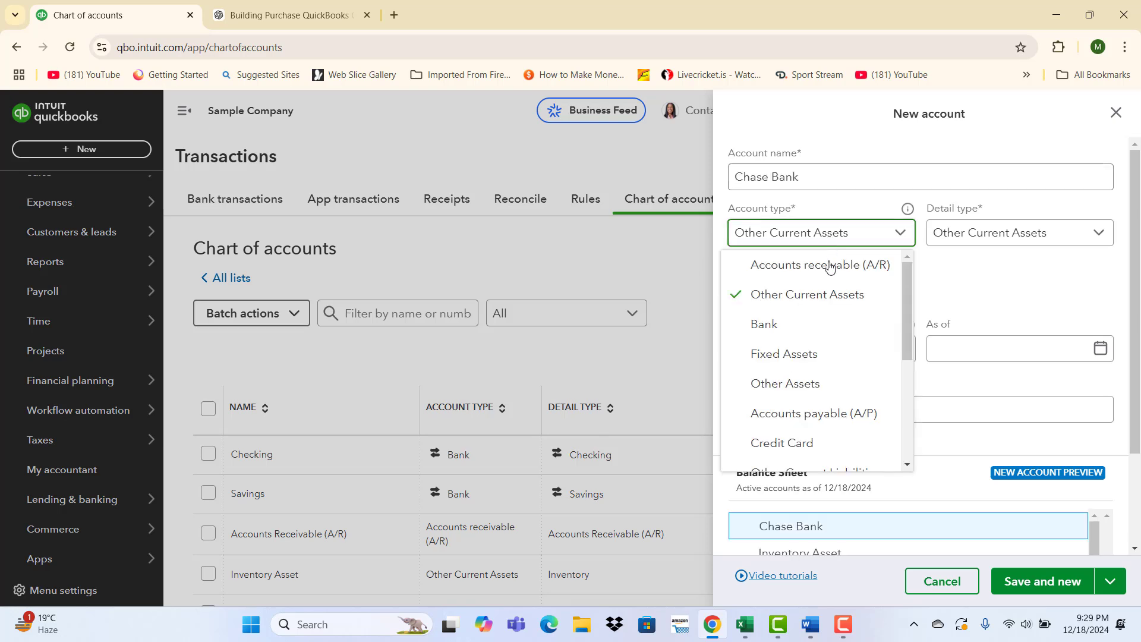
left_click(814, 322)
left_click(988, 237)
left_click(992, 297)
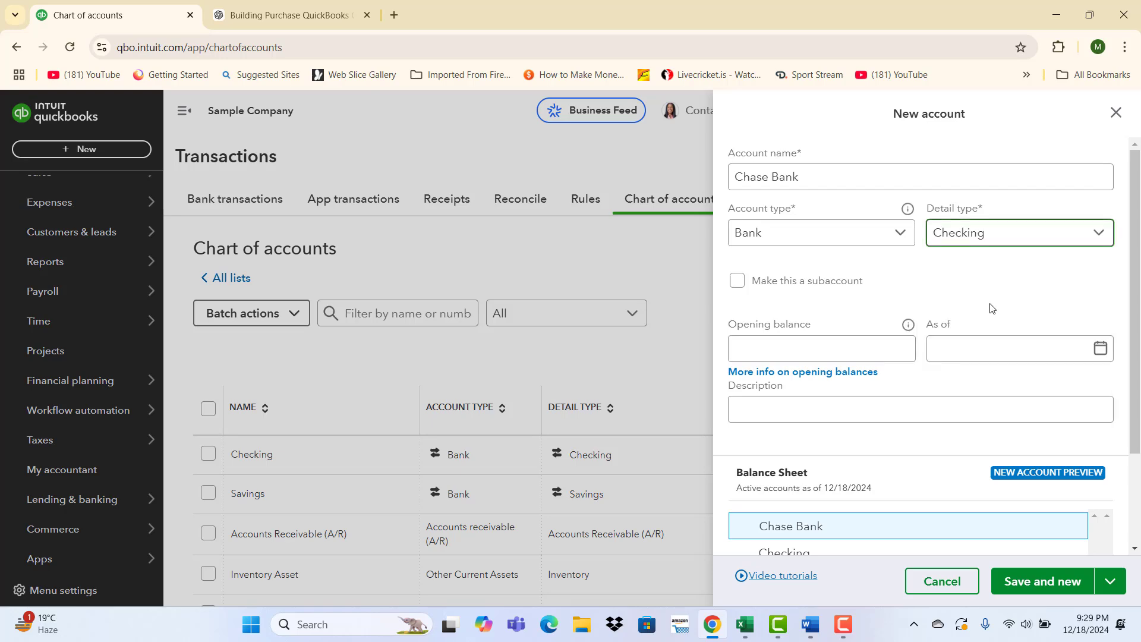
left_click(1047, 588)
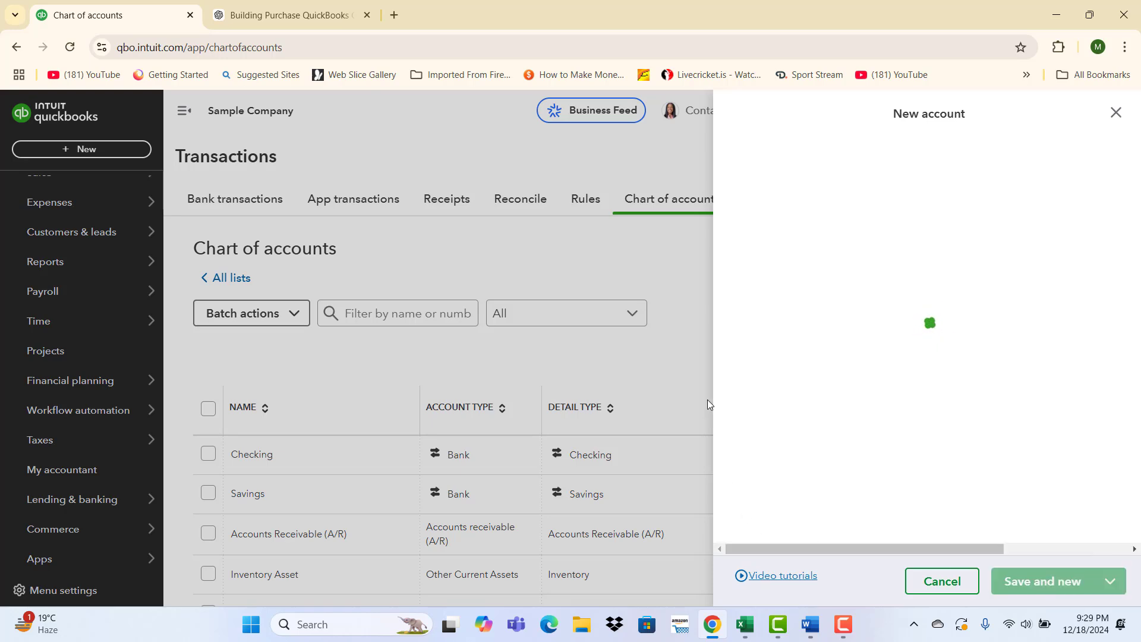
Name the next account Mortgage Loan, copying the name from the financing sentence in the Word document.
key("alt+Tab")
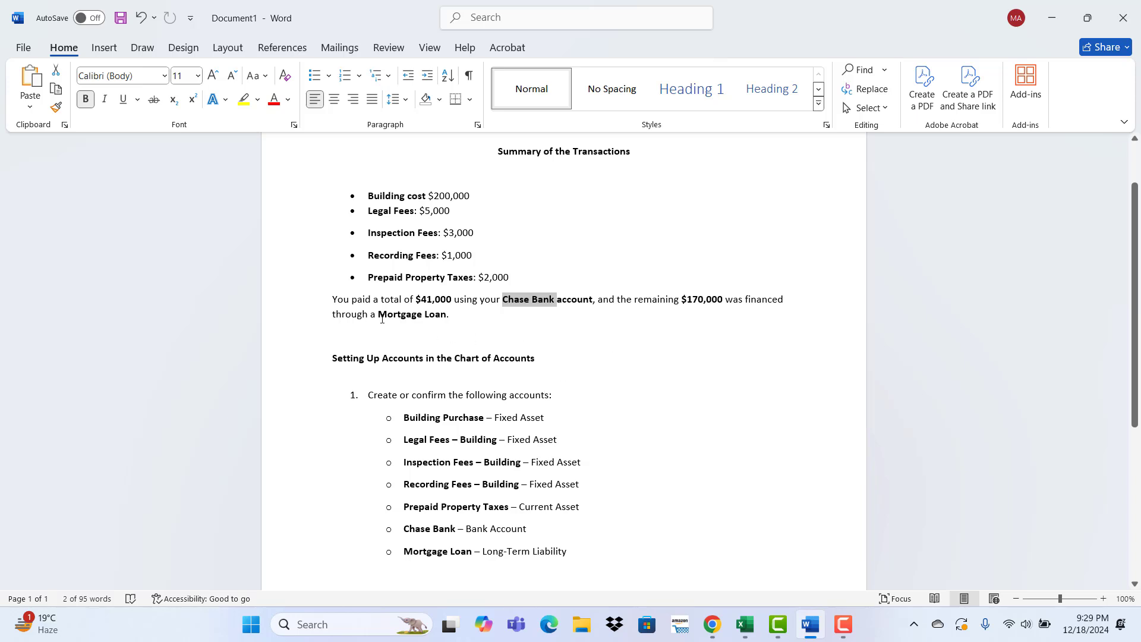
left_click_drag(378, 313, 446, 315)
key("ctrl+c")
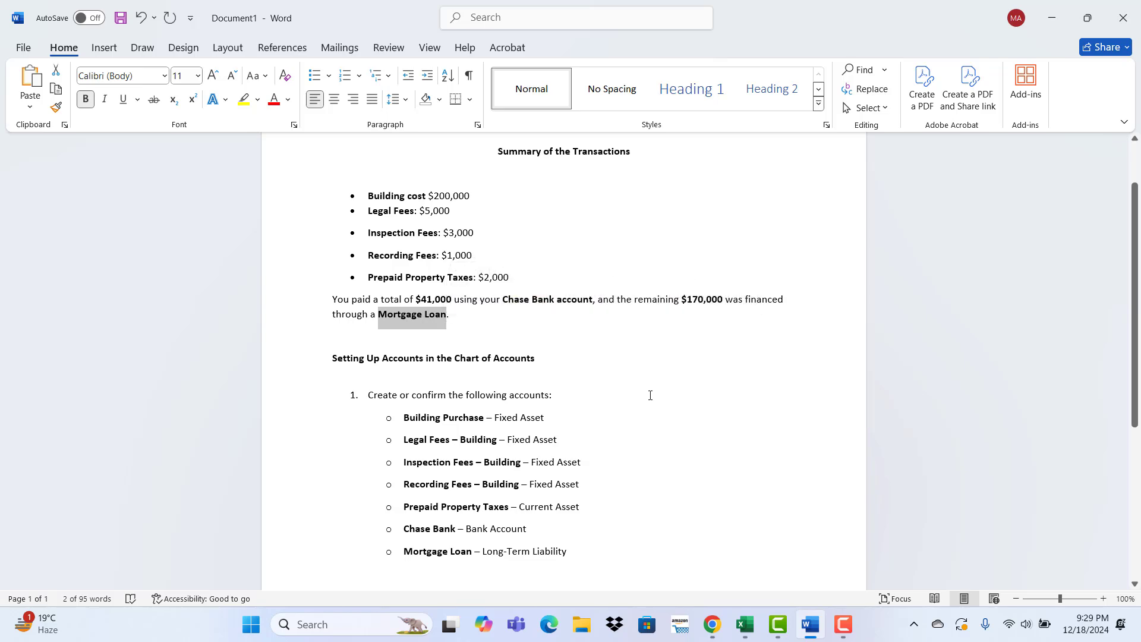
key("alt+Tab")
left_click(759, 177)
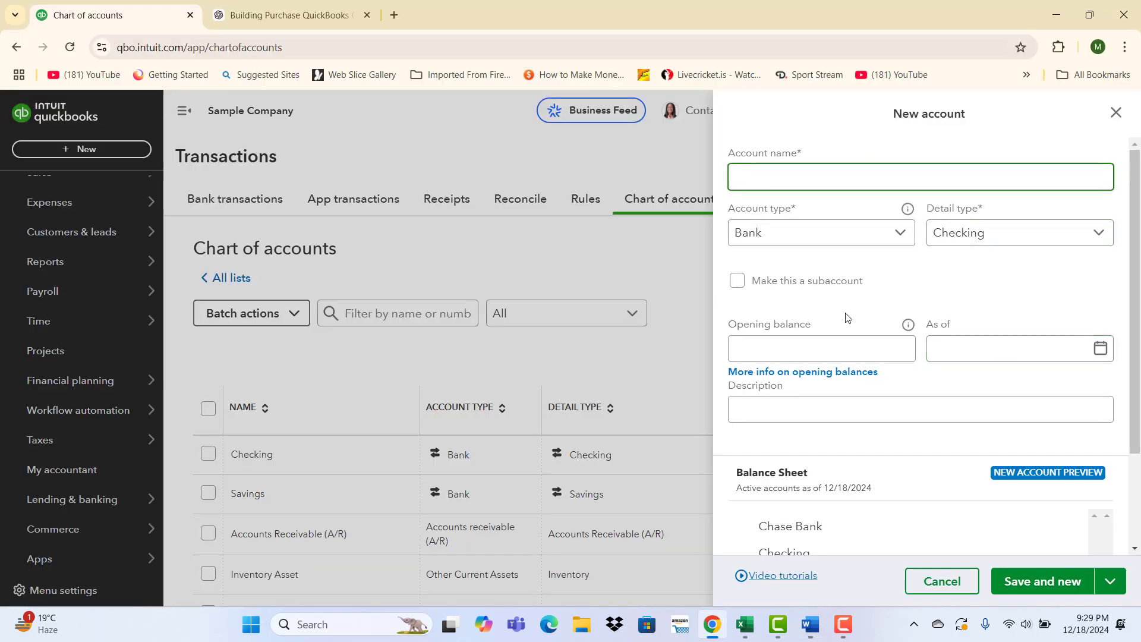
key("ctrl+v")
Give Mortgage Loan the account type Long Term Liabilities and detail type Other Long Term Liabilities, and save it with another new account form opened.
left_click(880, 245)
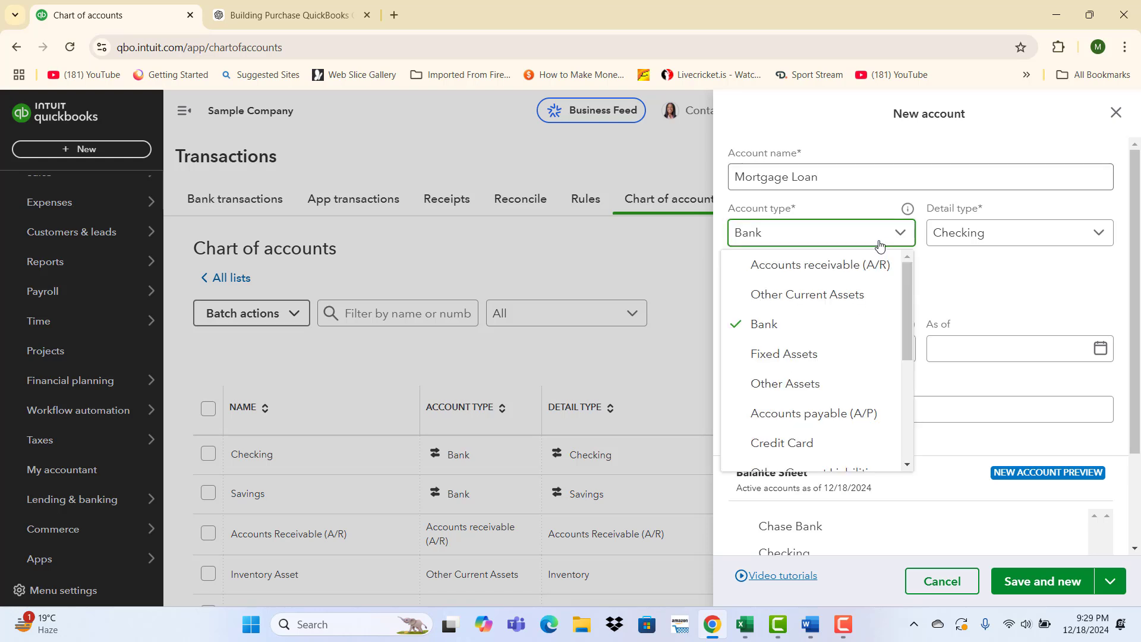
scroll(859, 391, "down", 3)
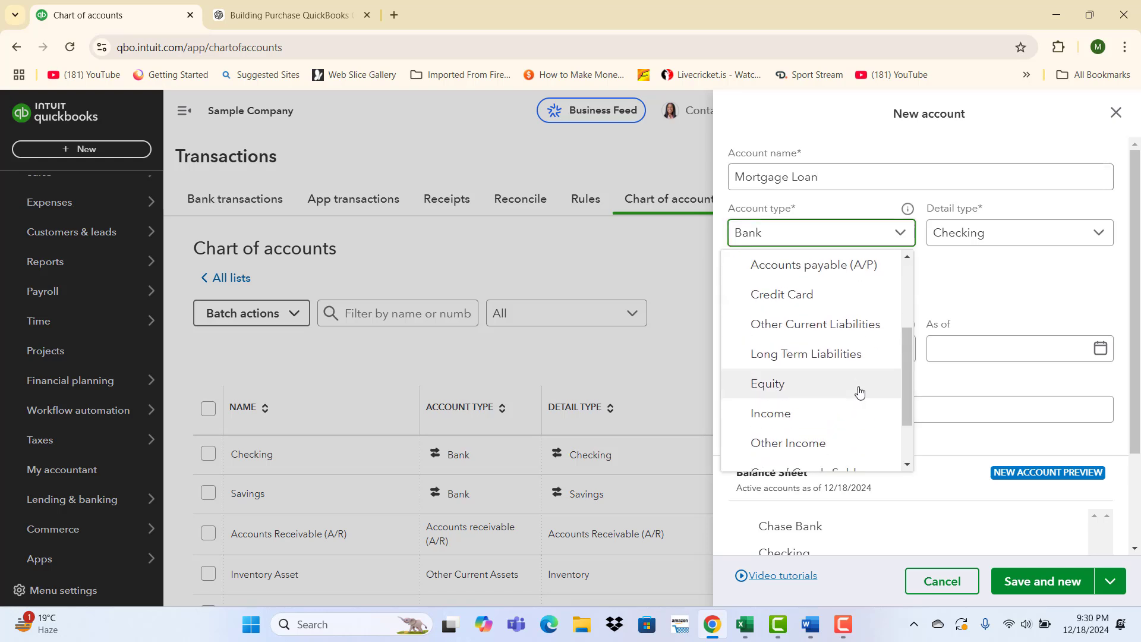
left_click(809, 358)
left_click(1025, 234)
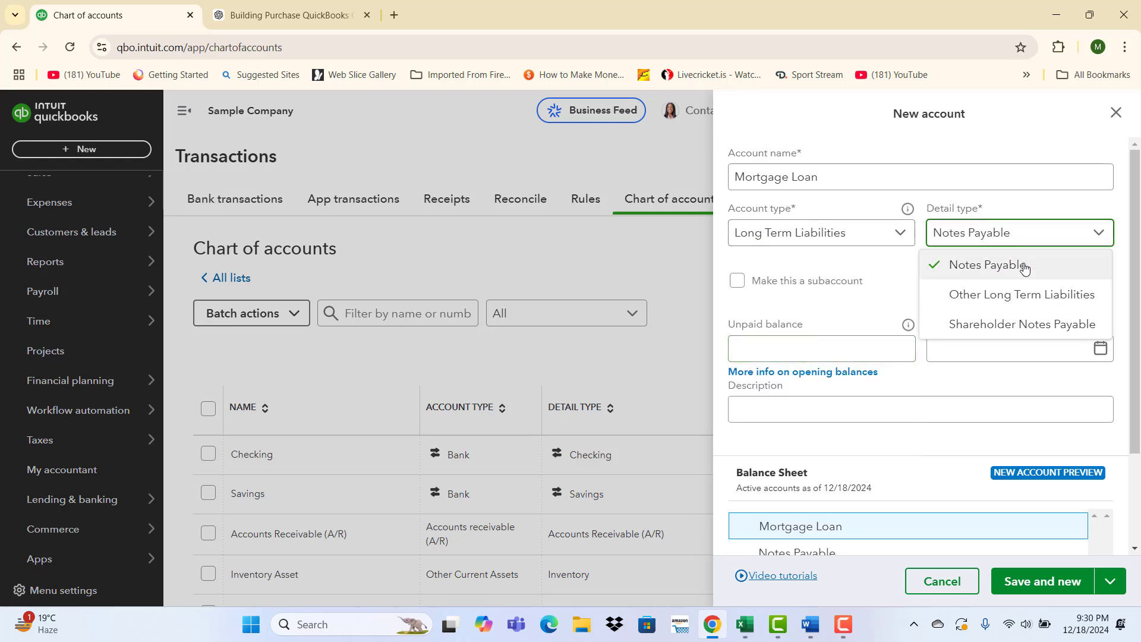
left_click(1002, 300)
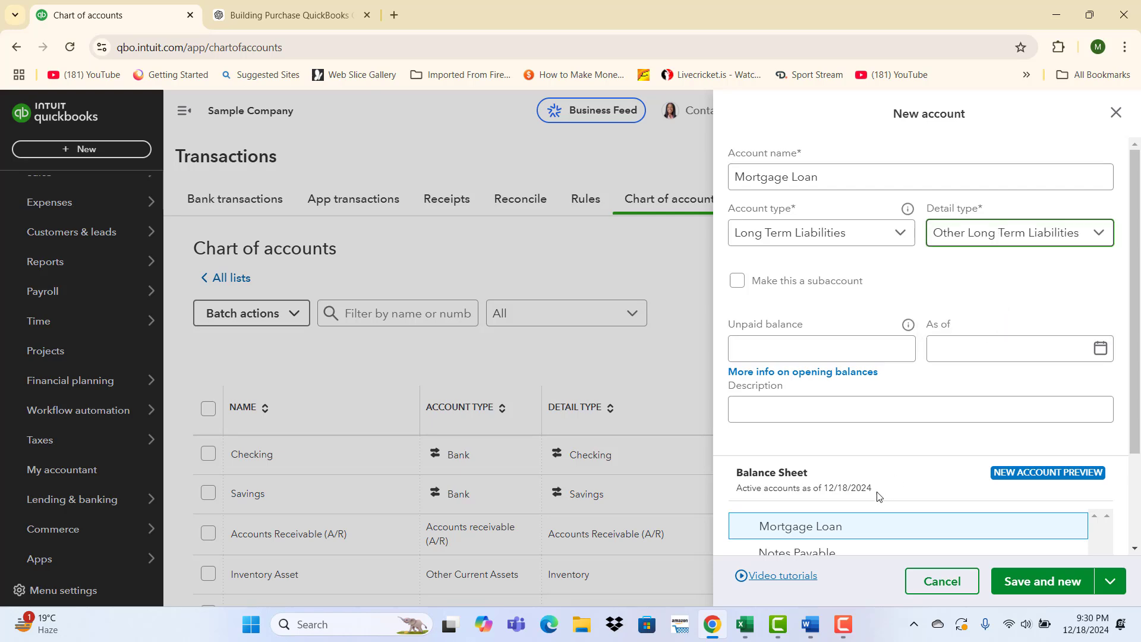
left_click(1052, 582)
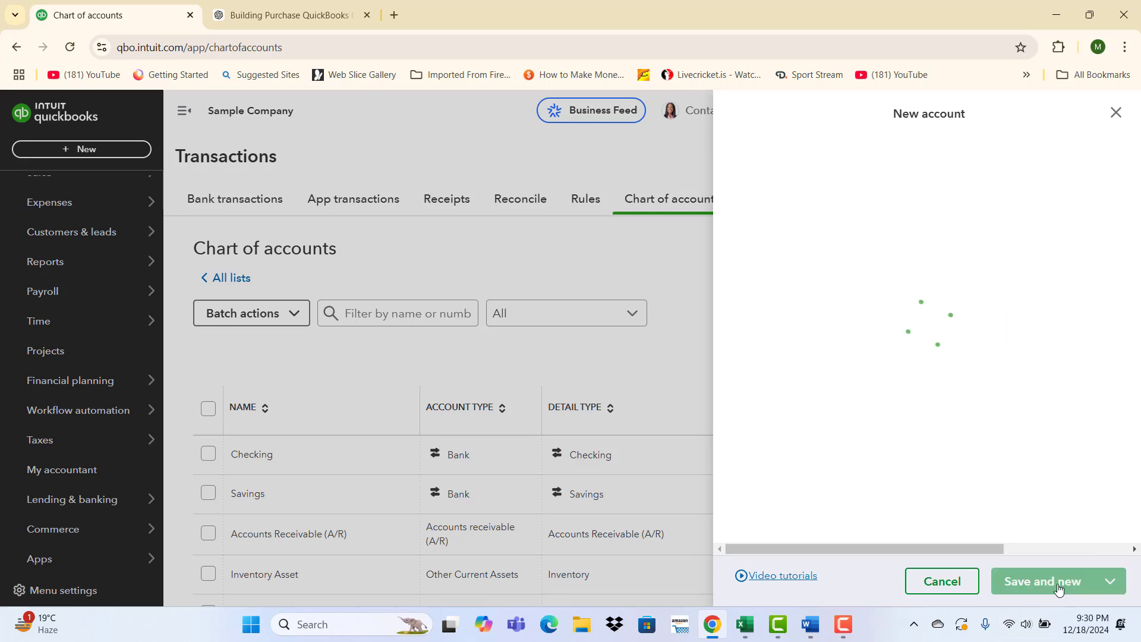
Check the account list in the Word document, and name the next account "Renovation- Building".
left_click(811, 624)
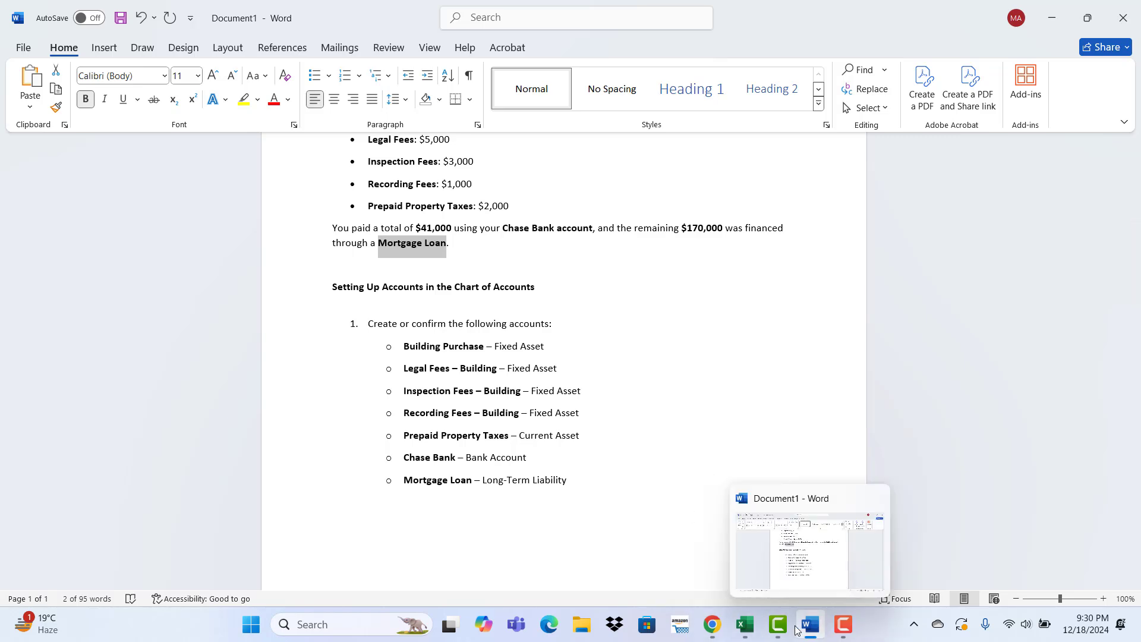
left_click(713, 624)
type("Re")
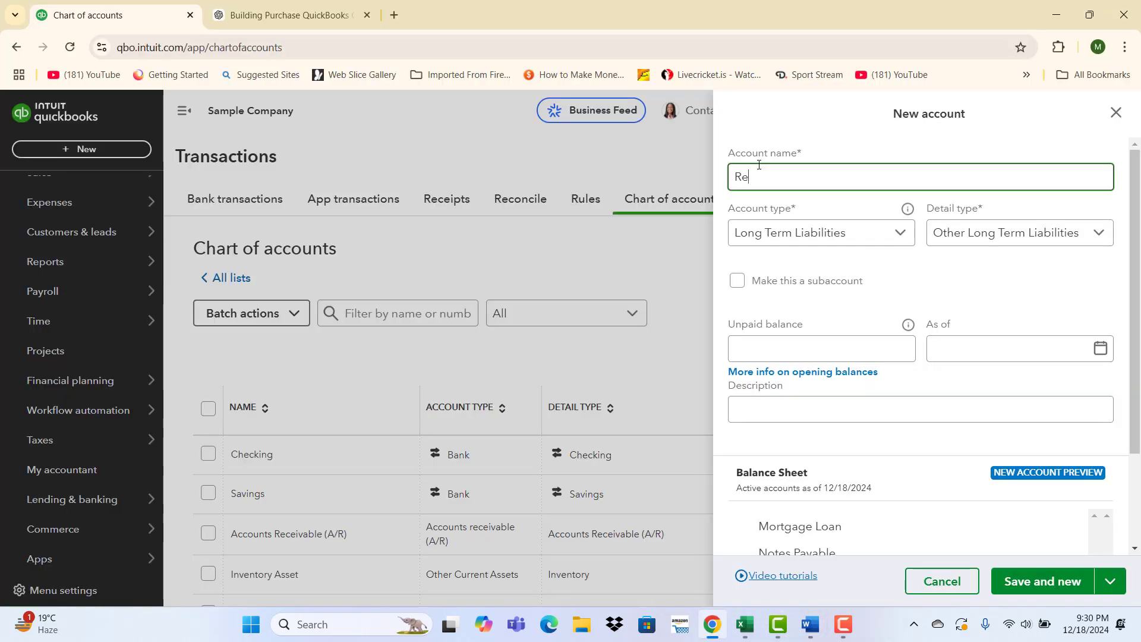
type("novation-")
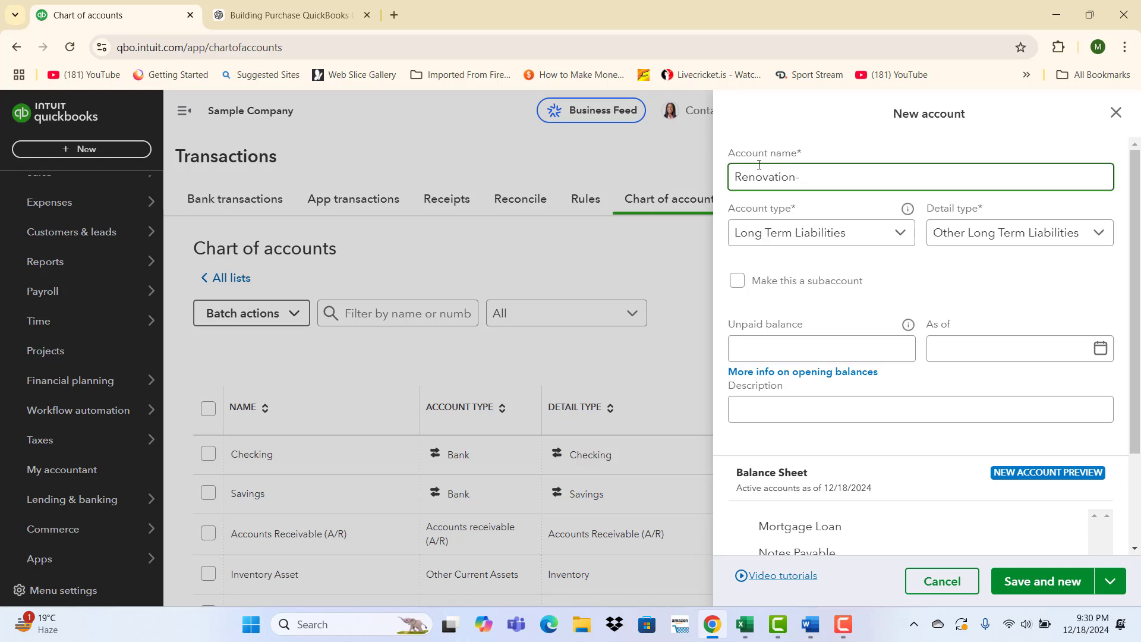
type(" Building")
Give the renovation account the type Fixed Assets and detail type Buildings, and save it without starting another account.
left_click(797, 232)
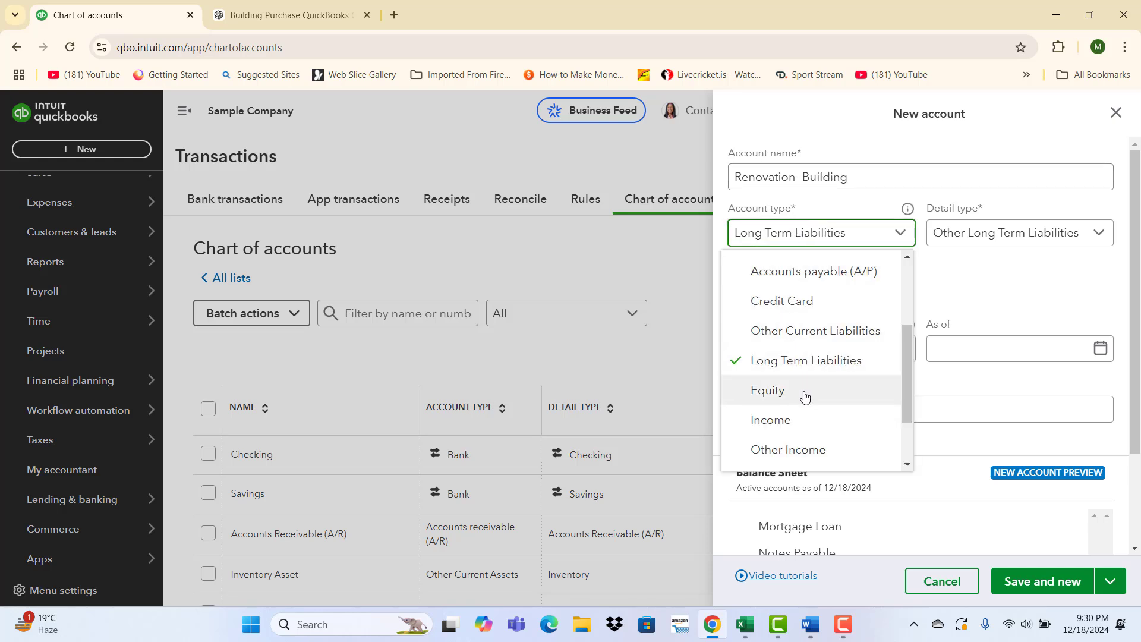
scroll(811, 391, "down", 1)
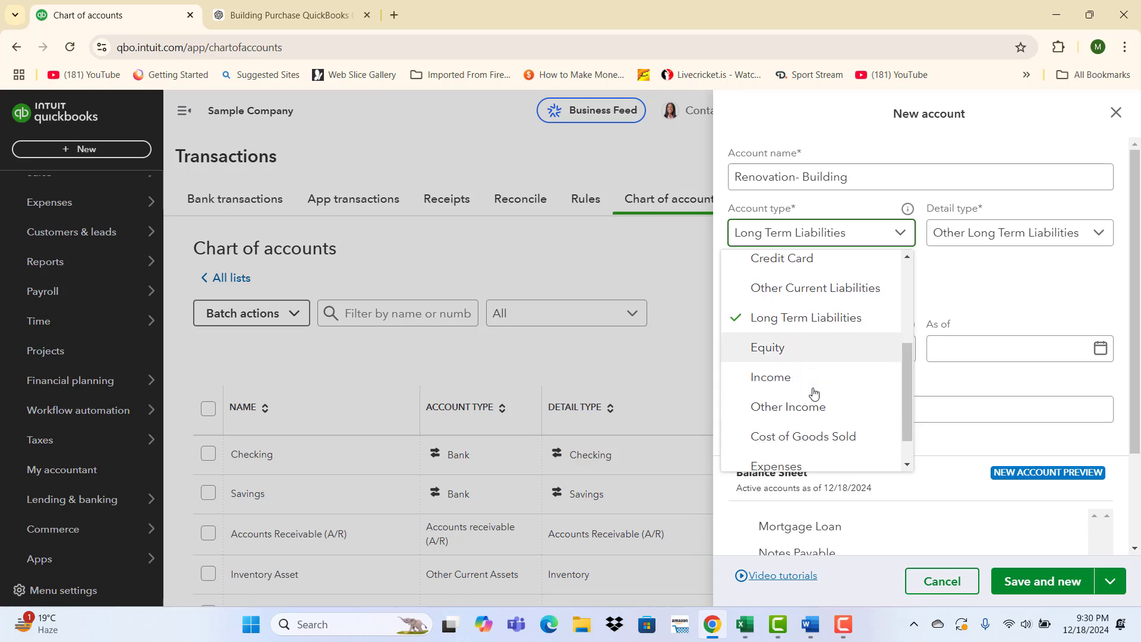
scroll(829, 416, "down", 1)
scroll(835, 419, "up", 4)
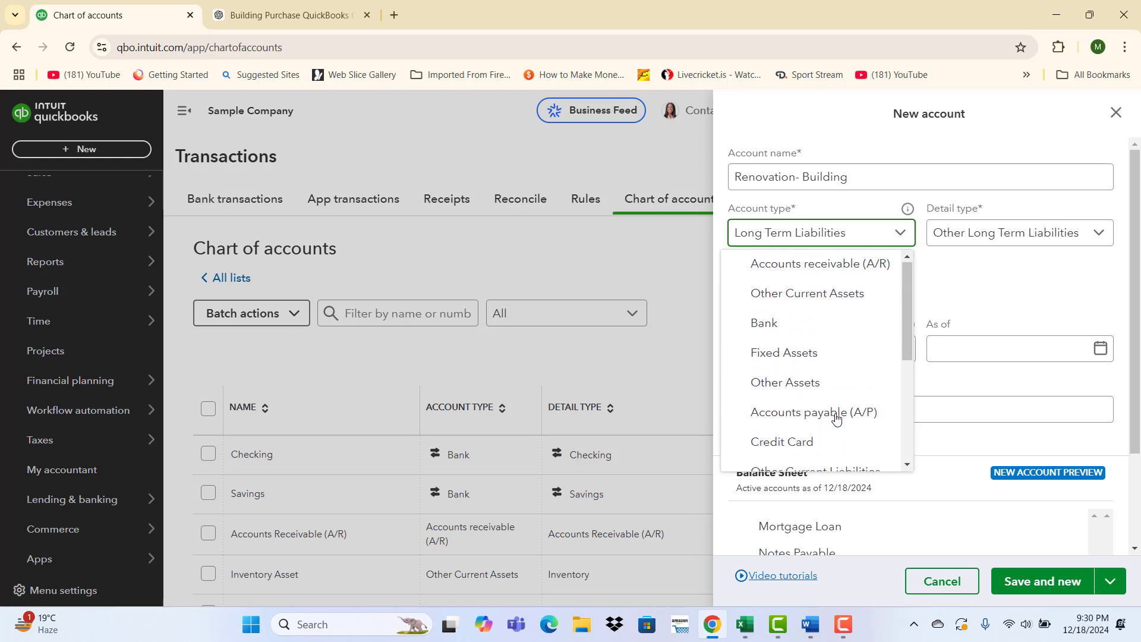
left_click(810, 356)
left_click(1034, 237)
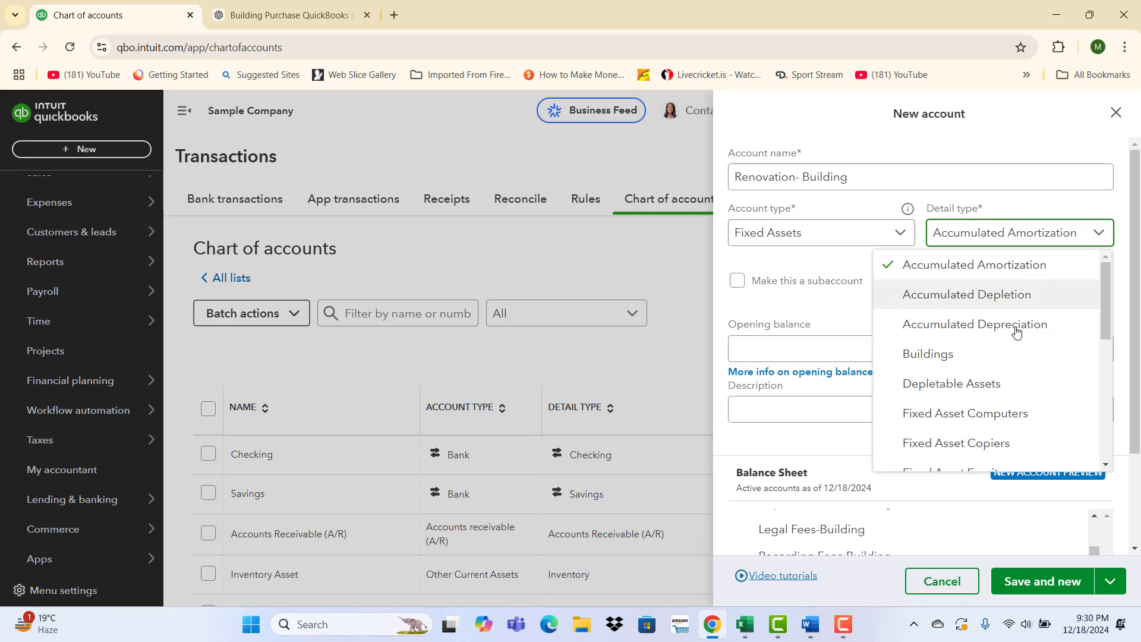
left_click(923, 359)
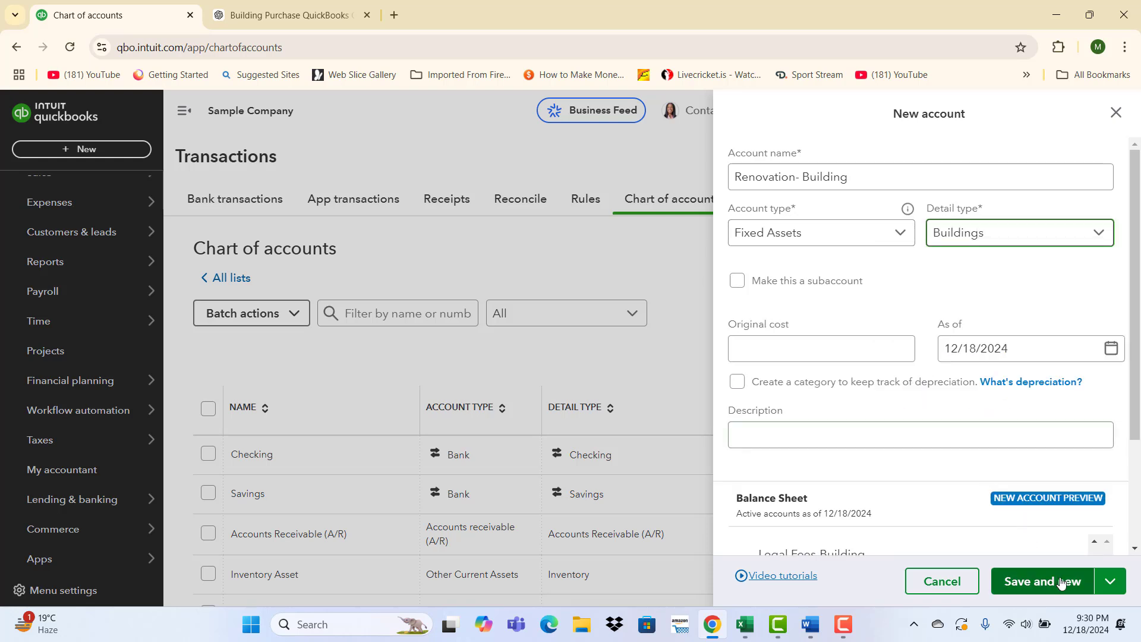
left_click(1110, 582)
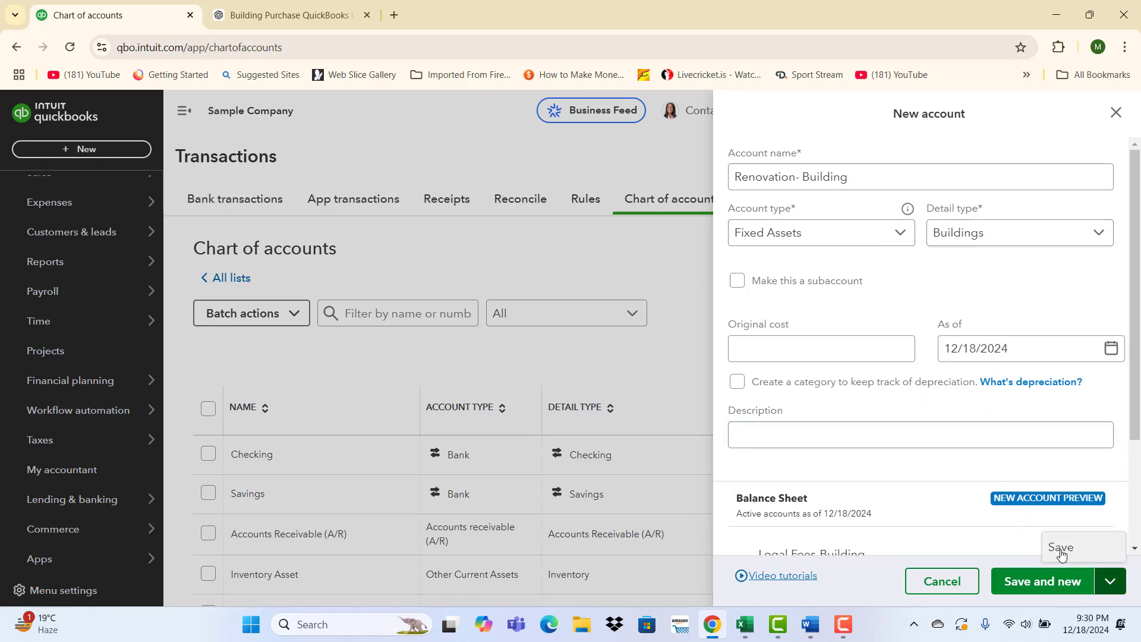
left_click(1061, 546)
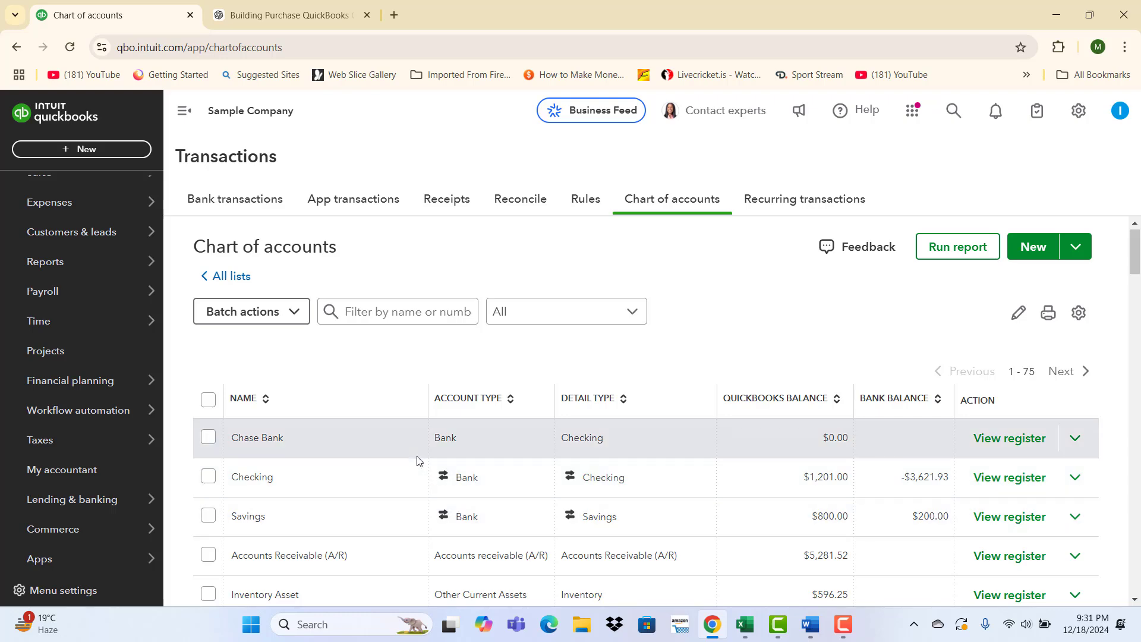
Create a new journal entry and debit the Building account 200,000 on line 1.
left_click(72, 152)
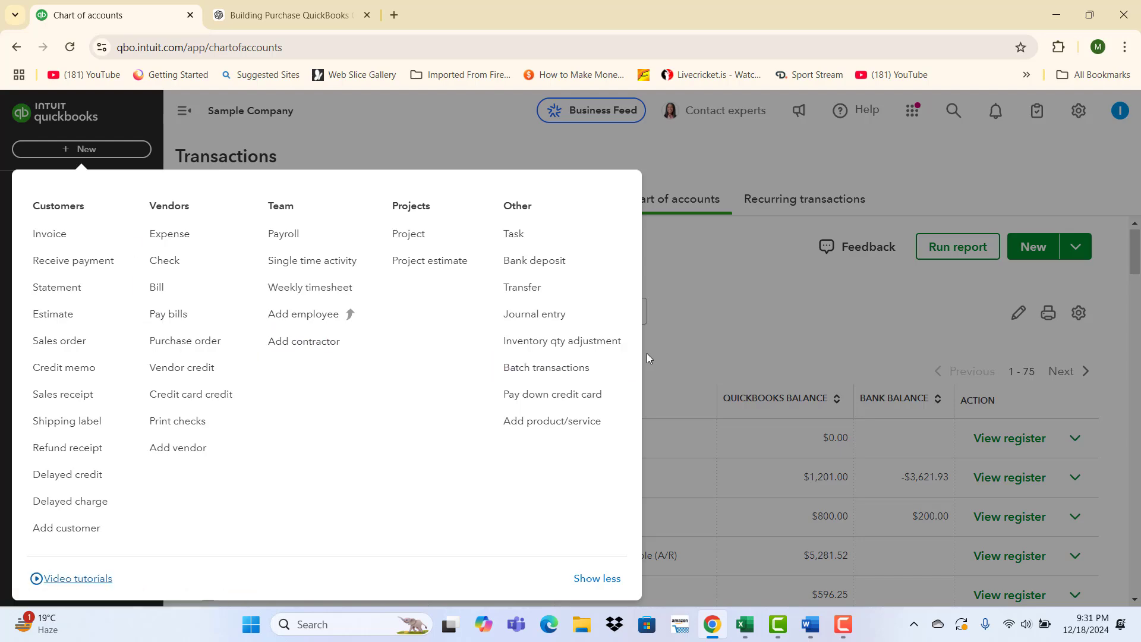
left_click(541, 323)
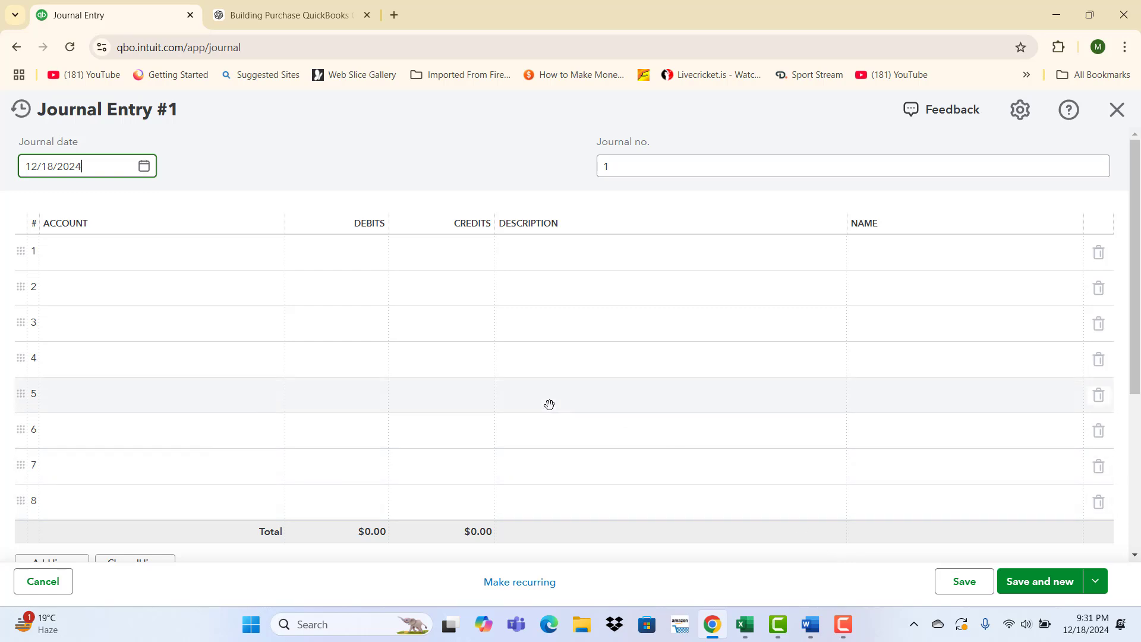
left_click(116, 257)
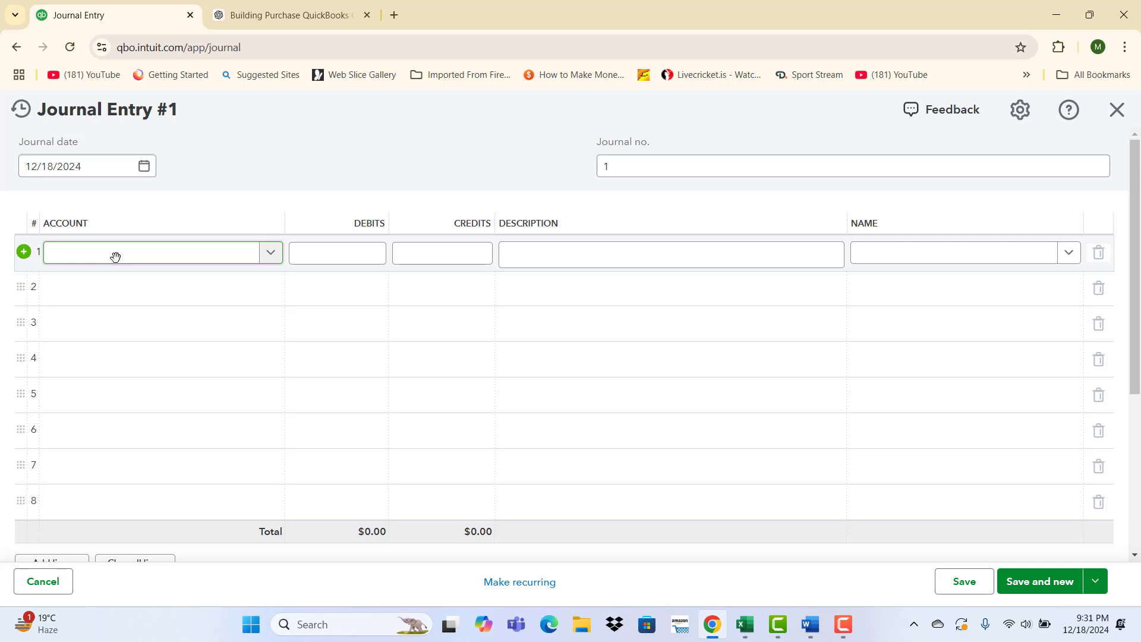
left_click(109, 256)
type("bui")
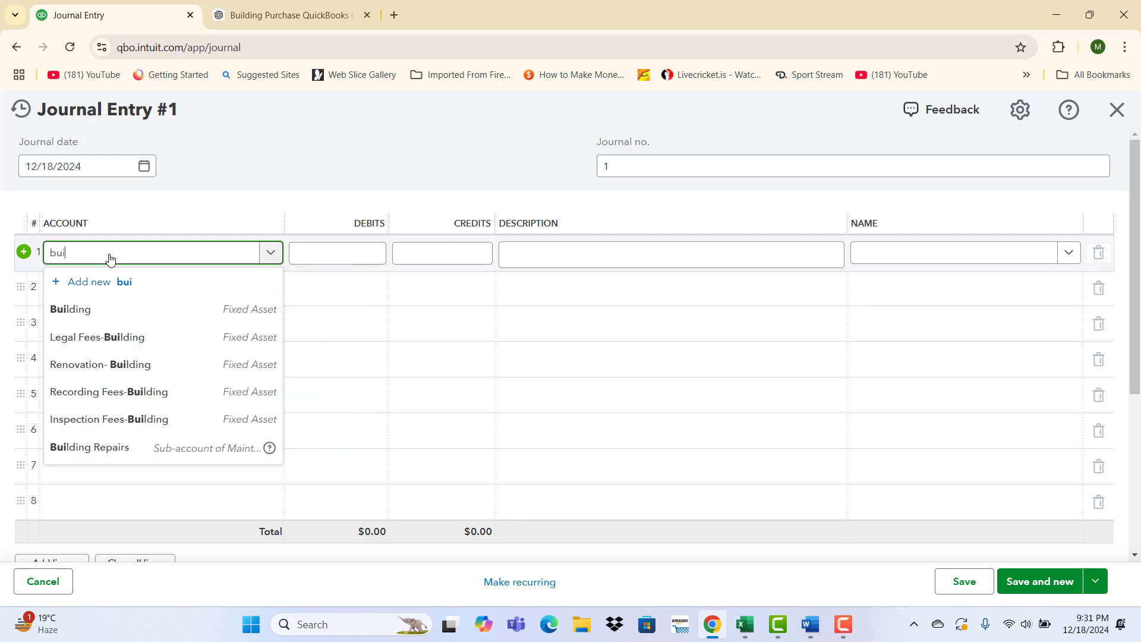
left_click(72, 315)
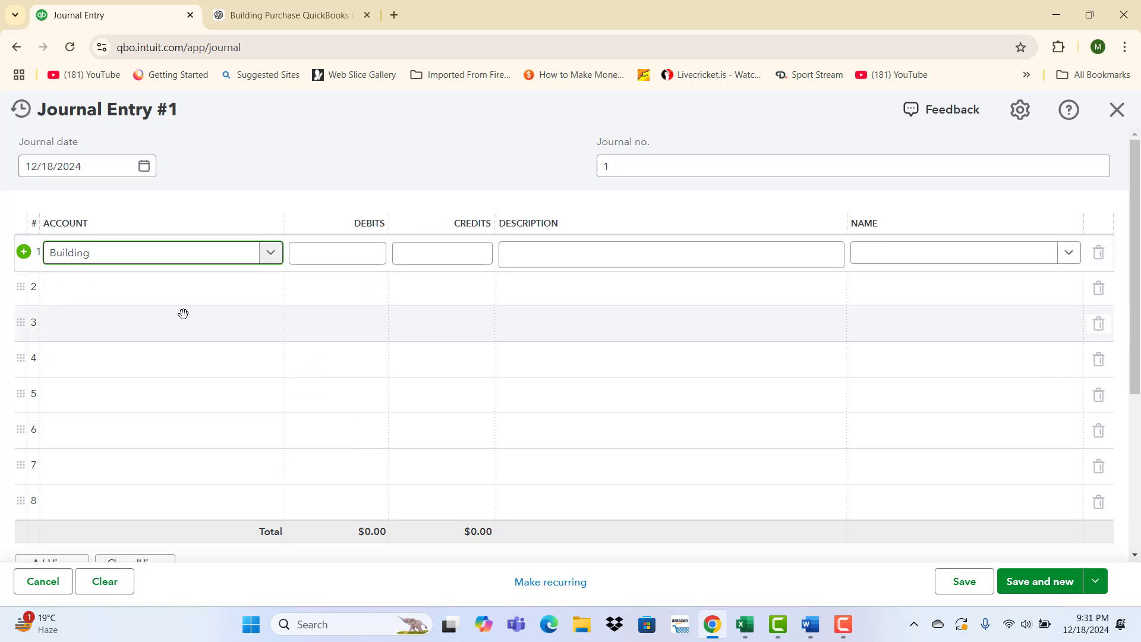
left_click(366, 261)
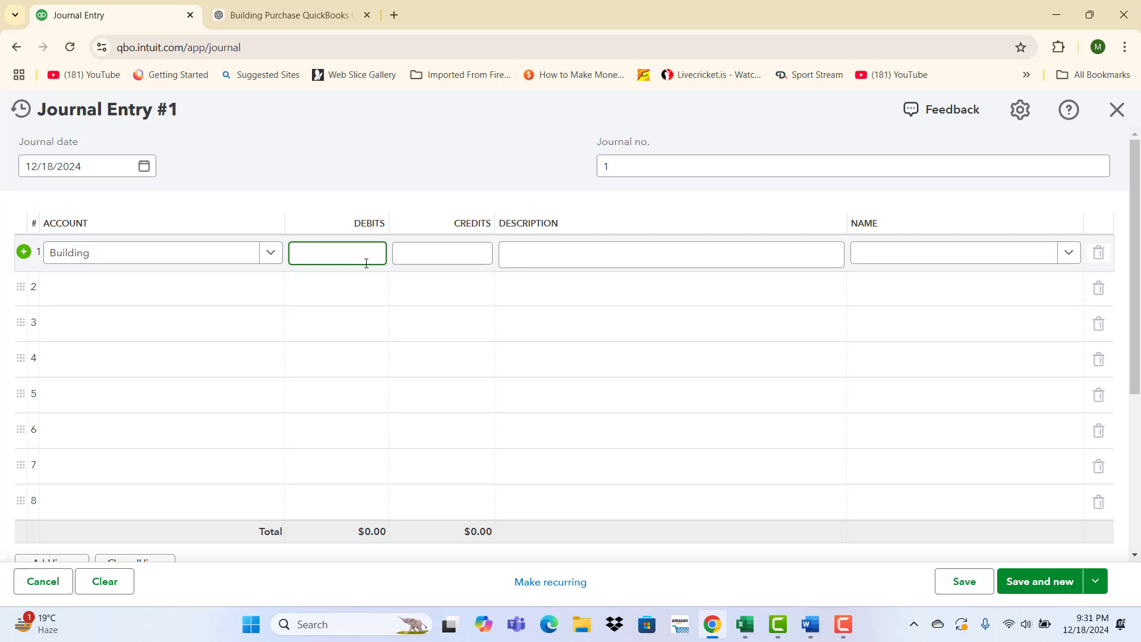
type("200000")
Consult the Word transaction summary for the legal fees, and debit Legal Fees-Building 5,000 on line 2 of the journal entry.
left_click(117, 291)
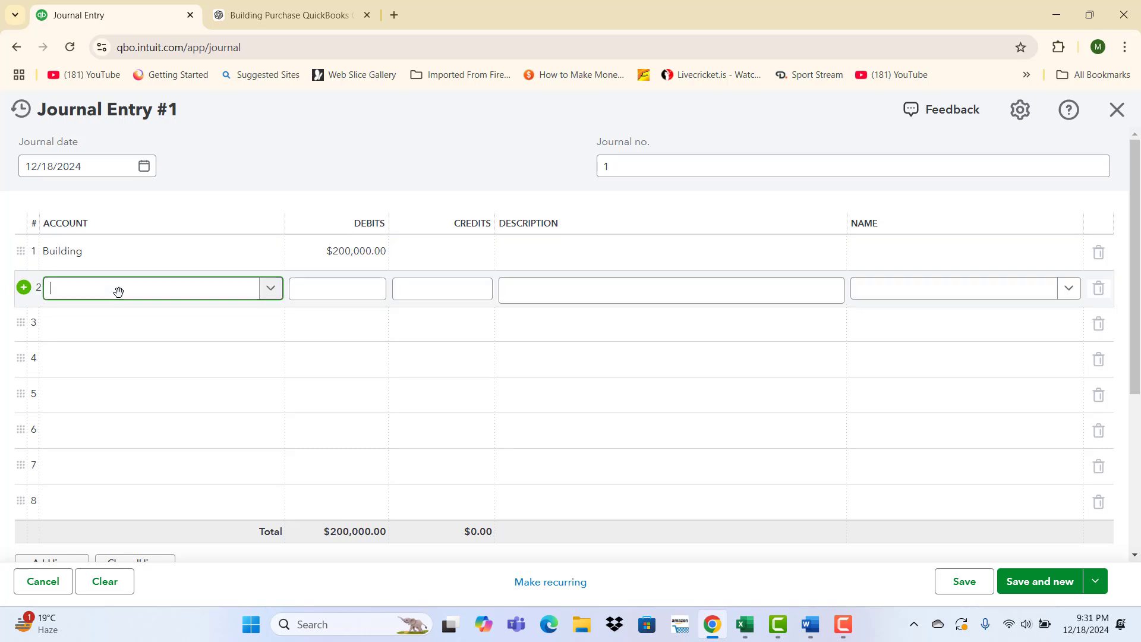
mouse_move(810, 624)
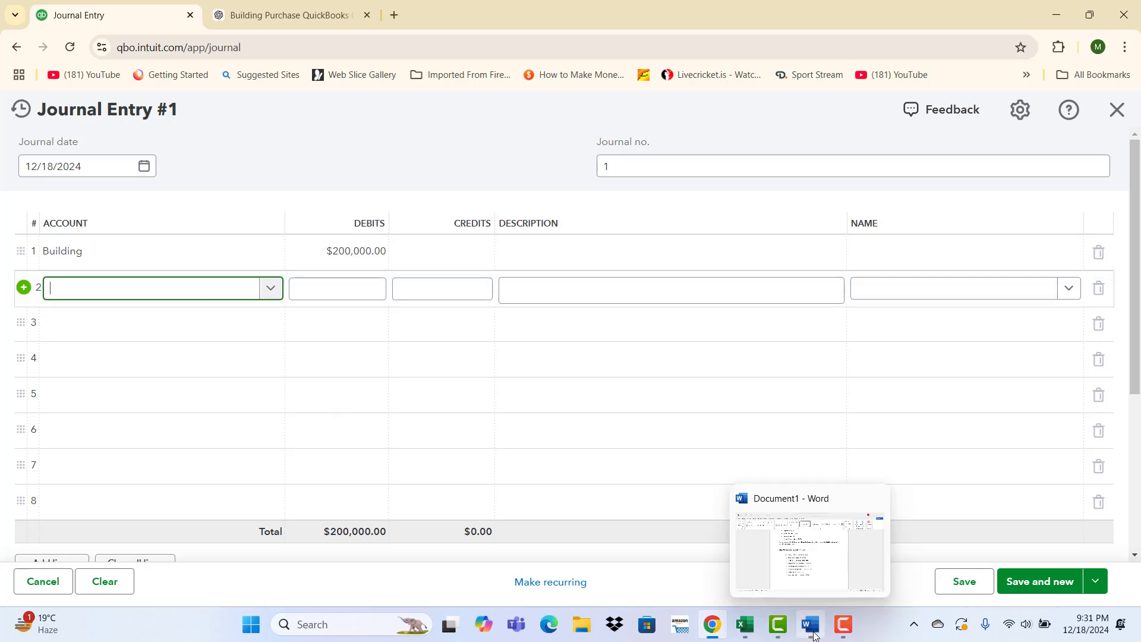
left_click(753, 573)
scroll(597, 449, "up", 3)
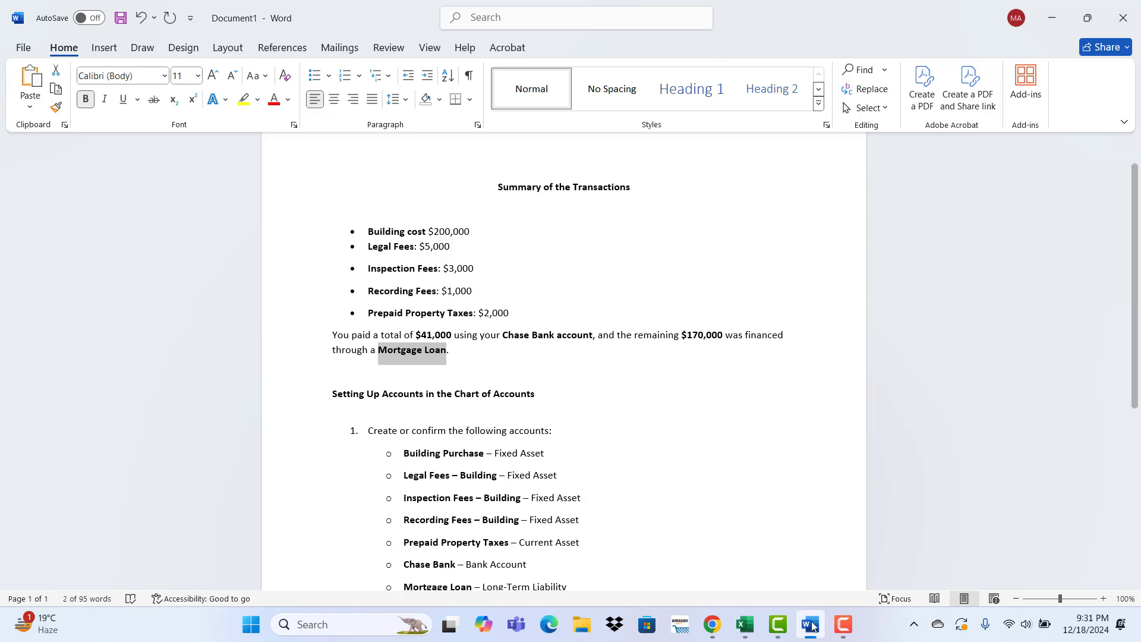
mouse_move(759, 636)
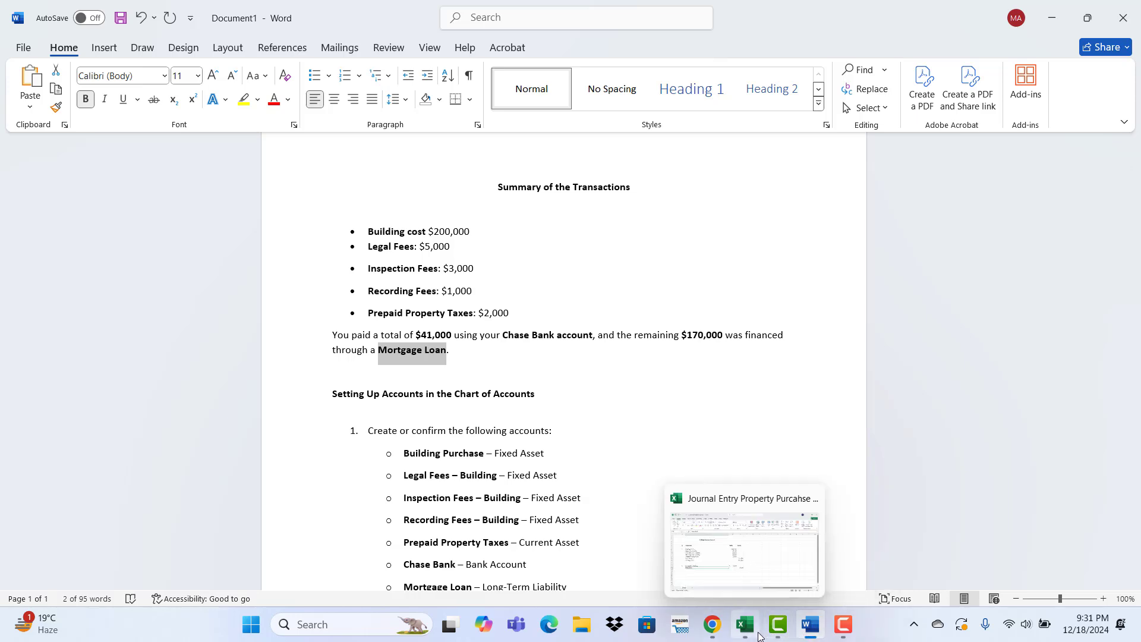
left_click(712, 624)
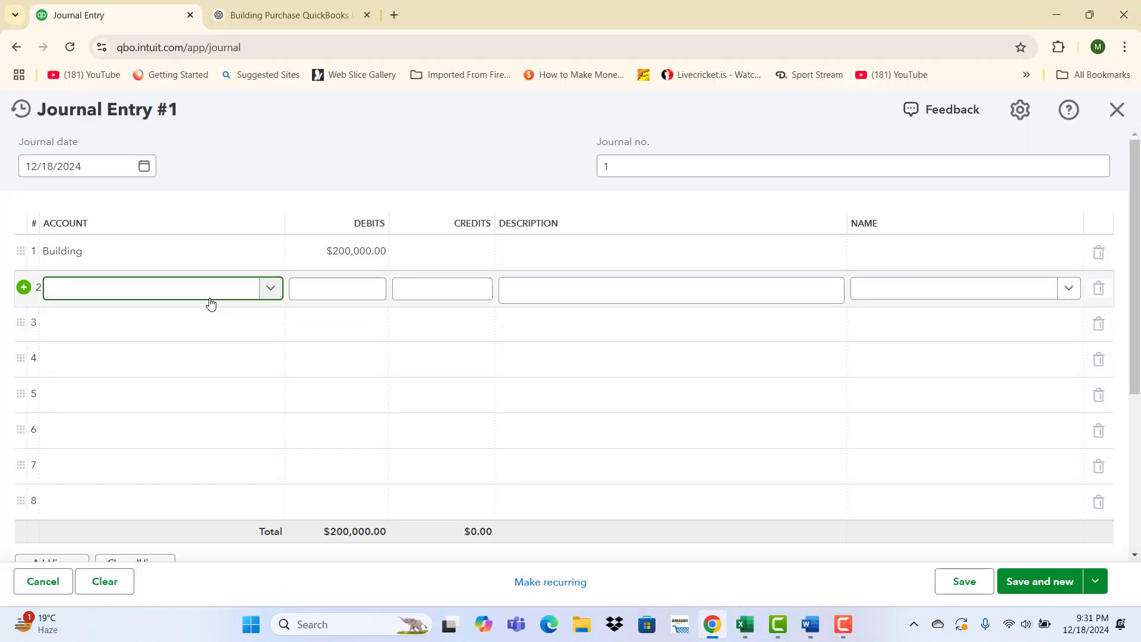
type("le")
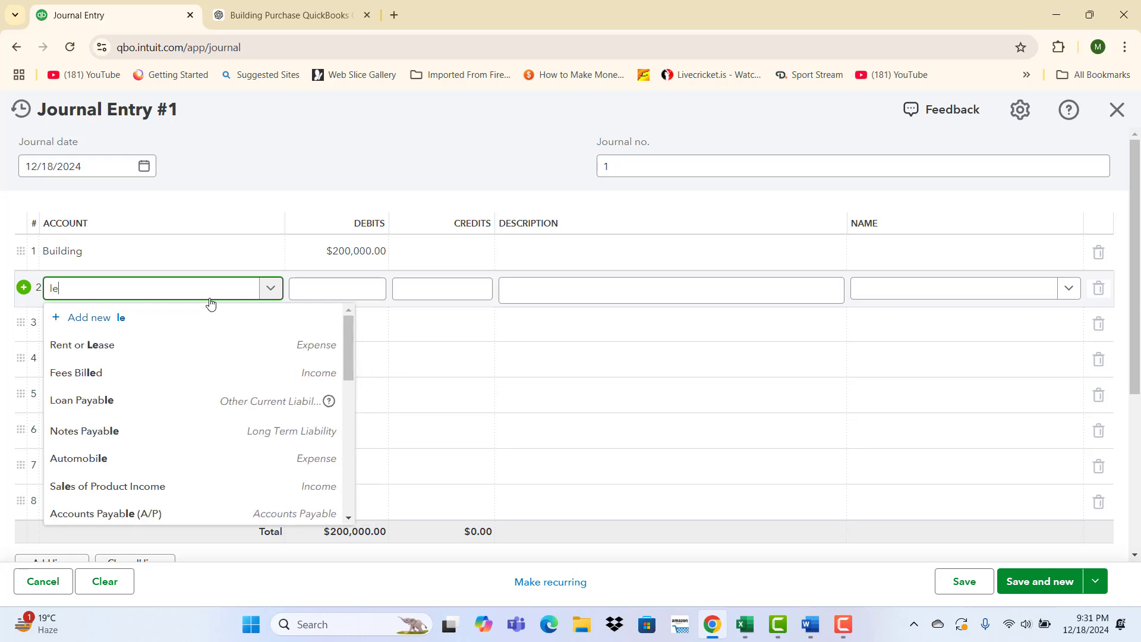
type("g")
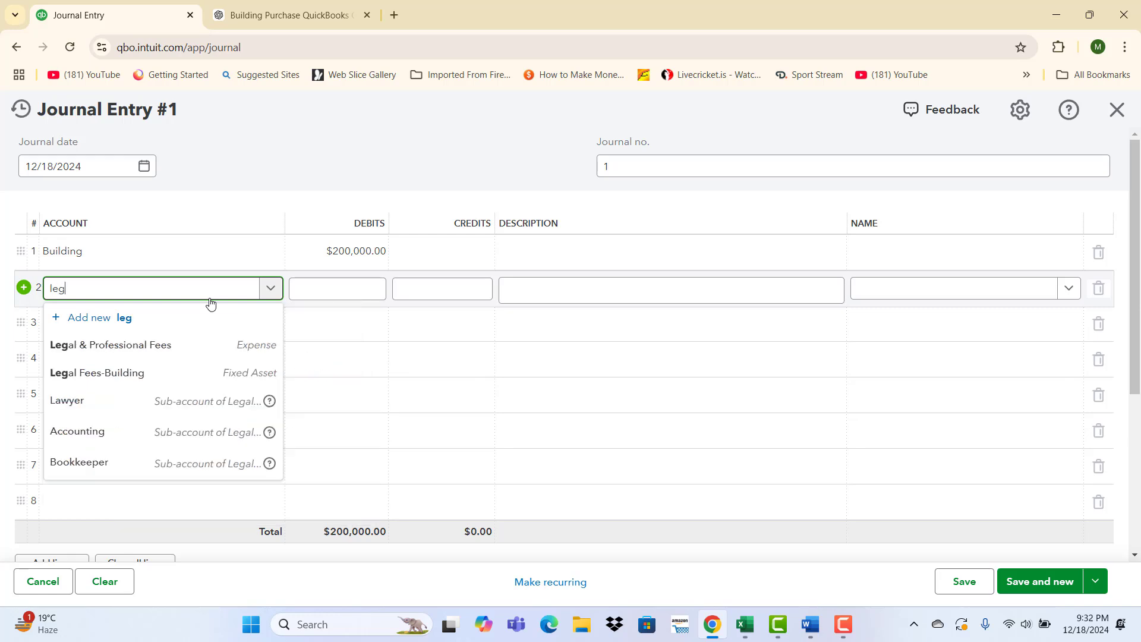
left_click(101, 379)
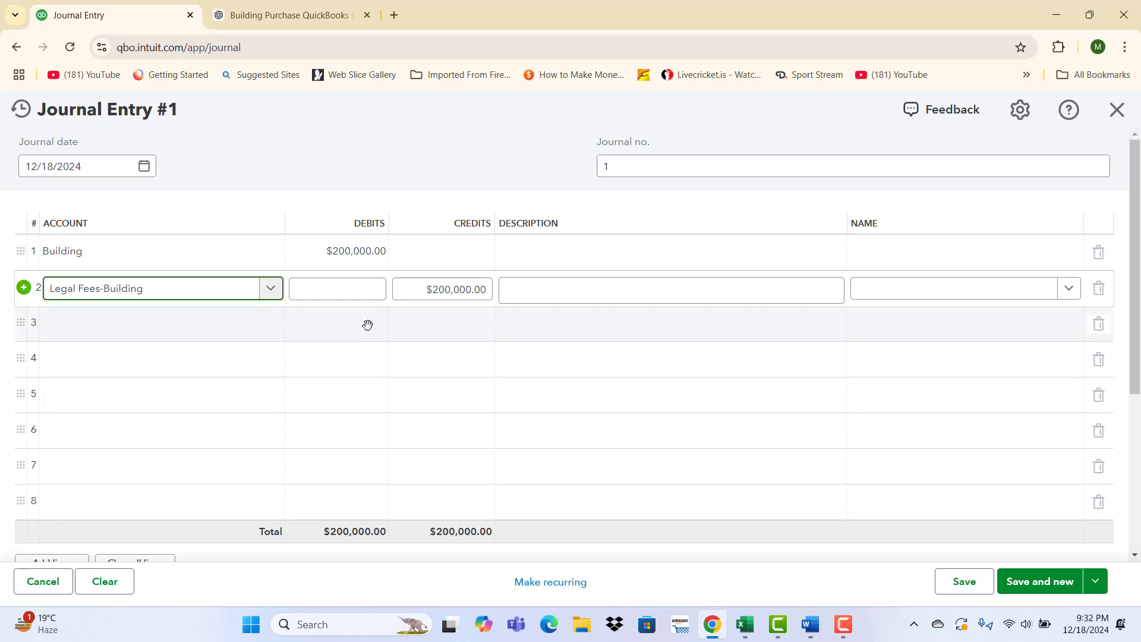
left_click(365, 291)
type("5,00")
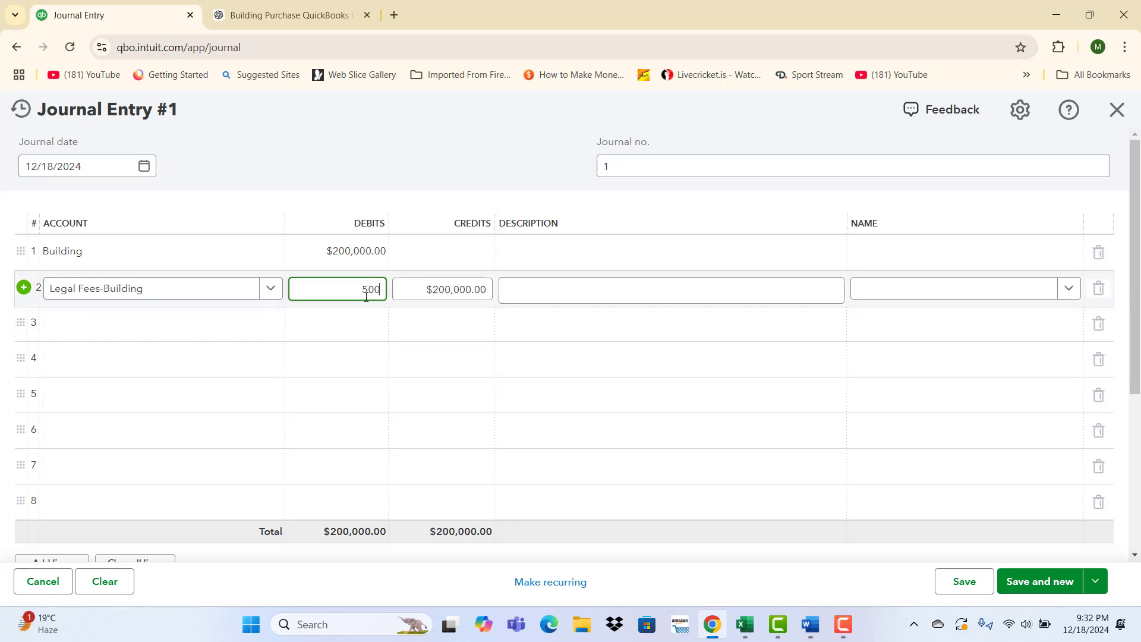
type("0")
Consult the Word transaction summary for the inspection fees, and debit Inspection Fees-Building 3,000 on line 3 of the journal entry.
left_click(156, 330)
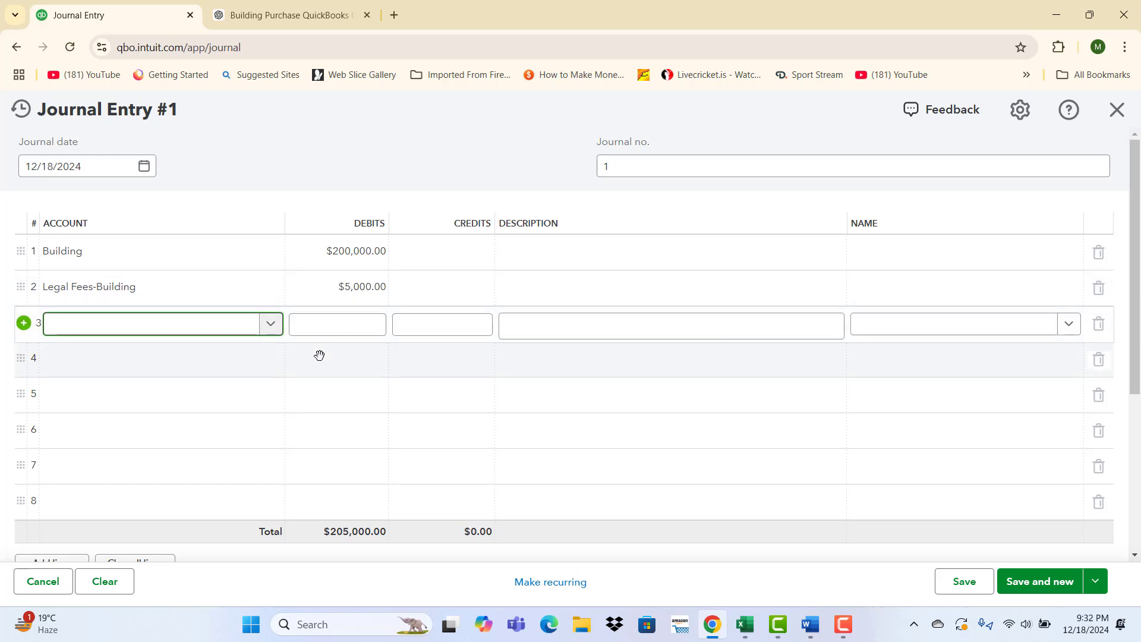
type("in")
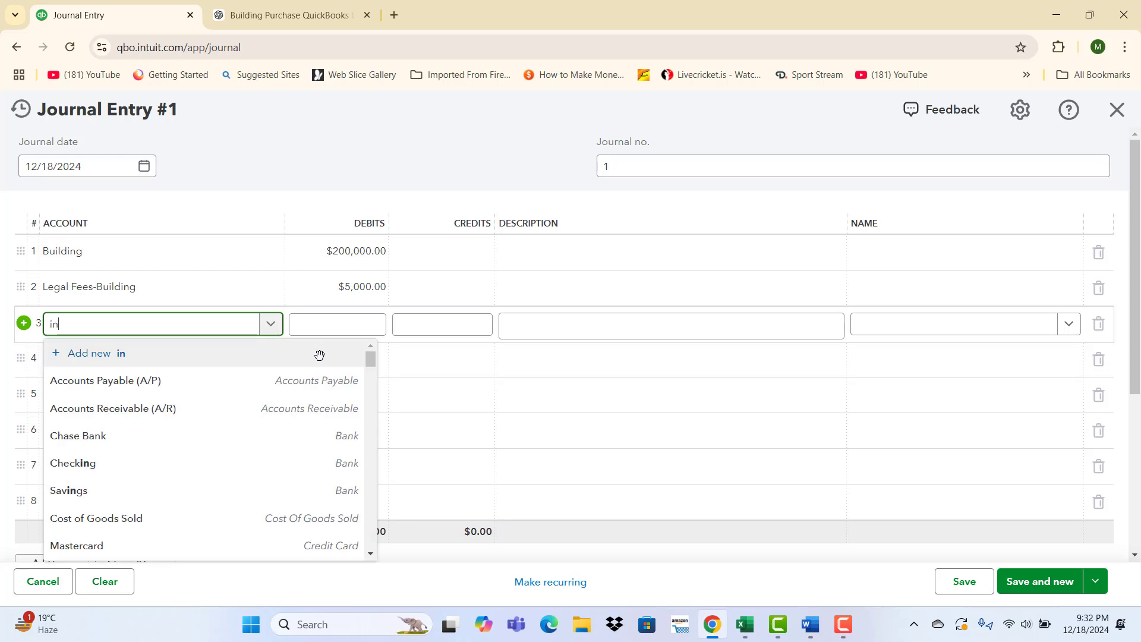
type("spe")
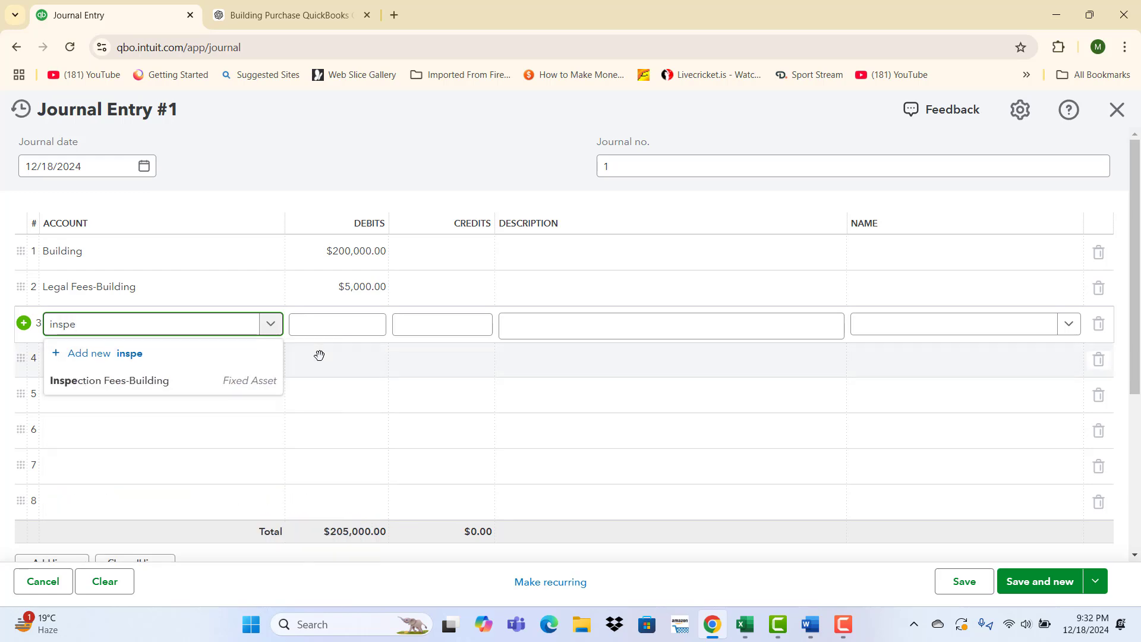
left_click(136, 387)
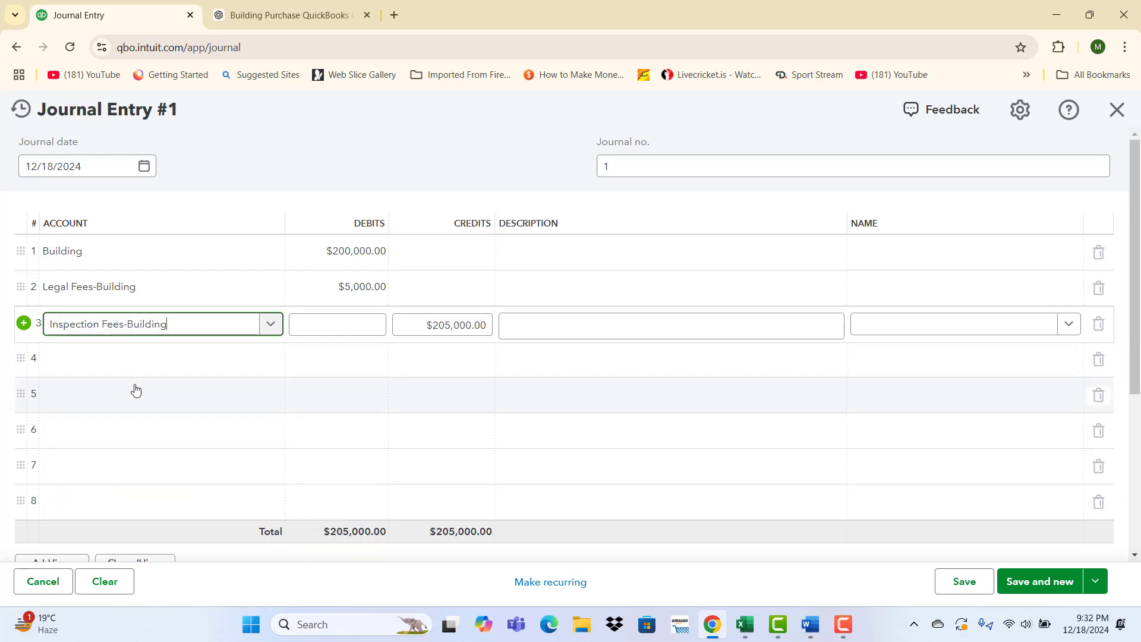
left_click(811, 625)
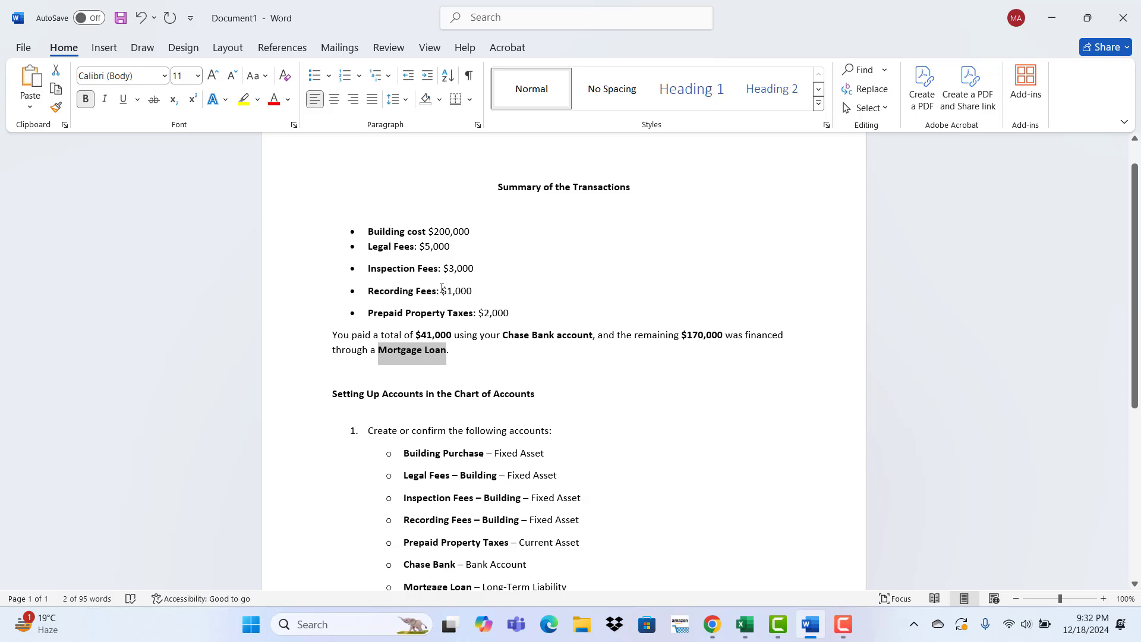
key("alt+Tab")
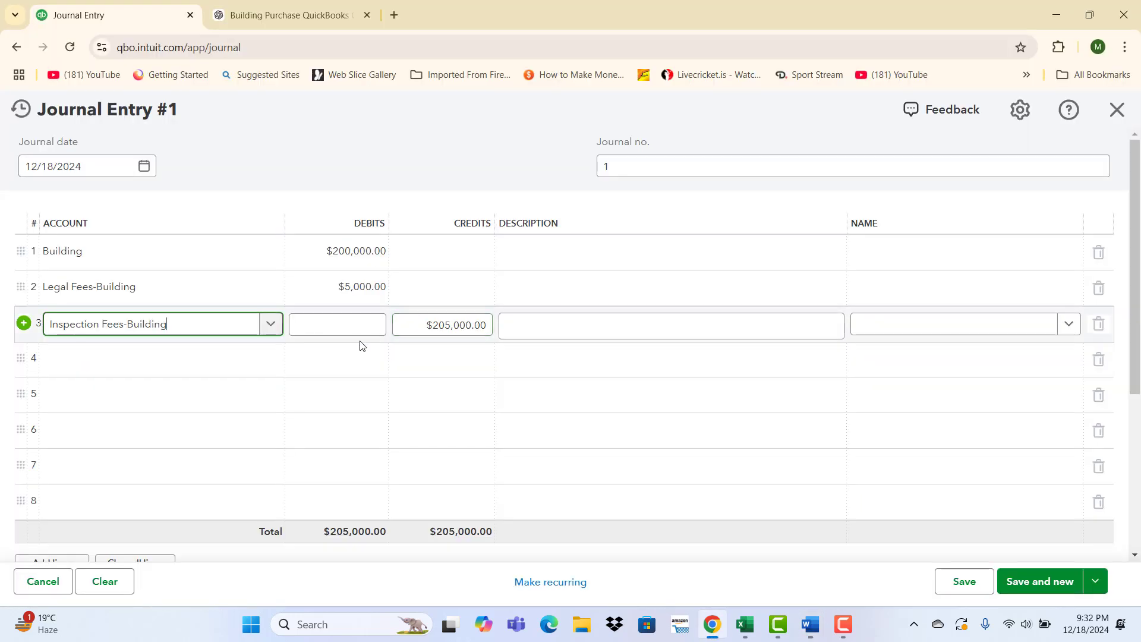
left_click(358, 330)
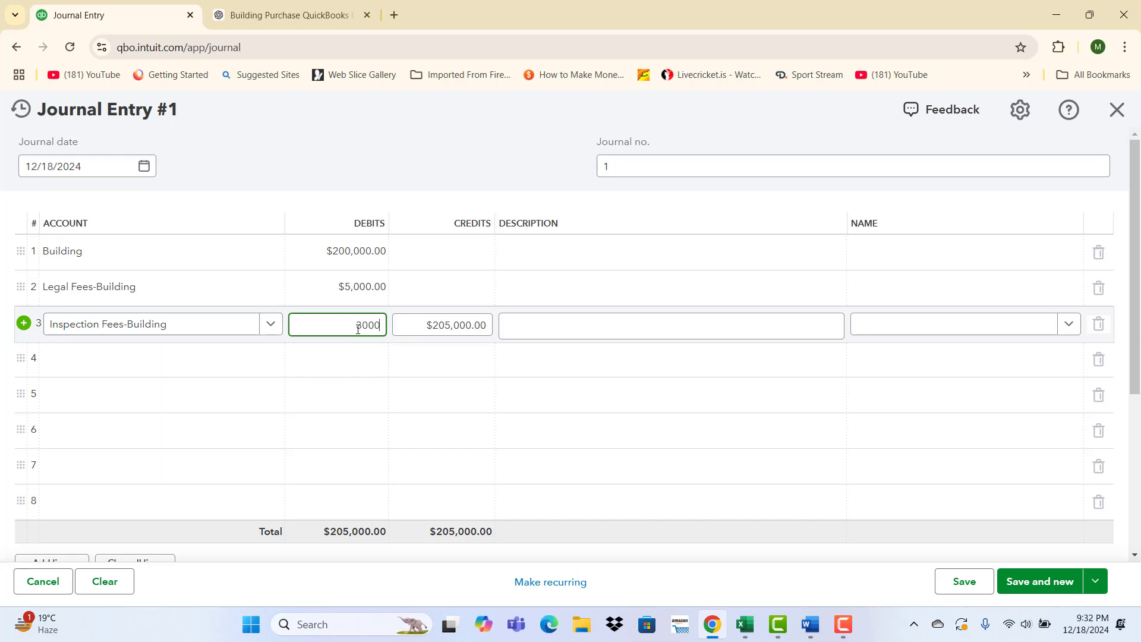
Debit Recording Fees-Building 1,000 on line 4 of the journal entry.
left_click(120, 366)
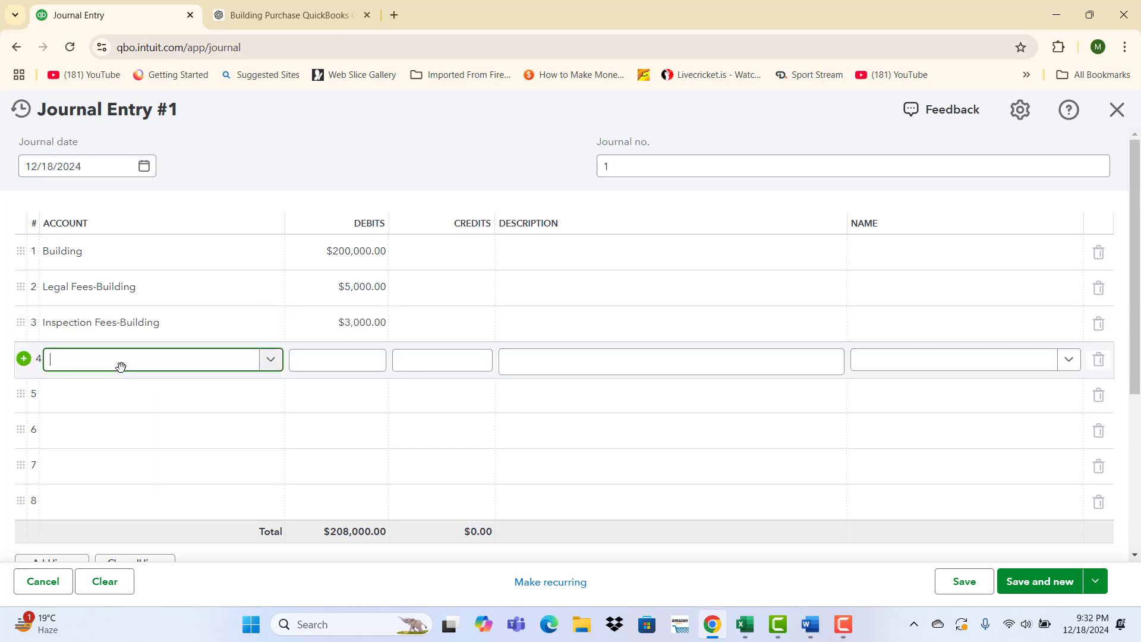
type("rec")
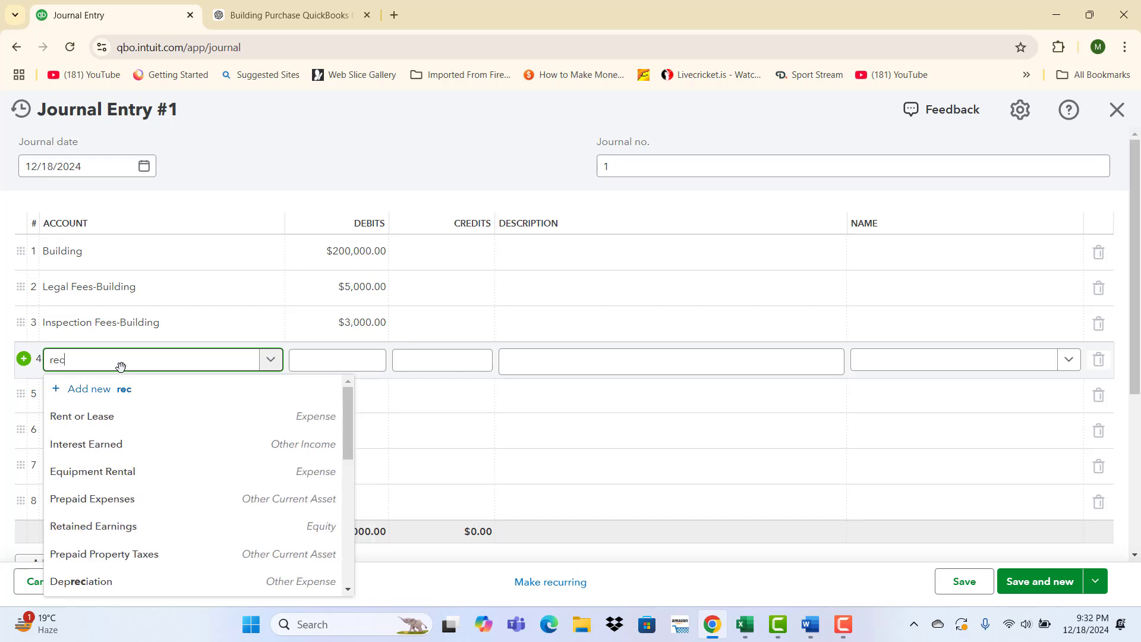
type("or")
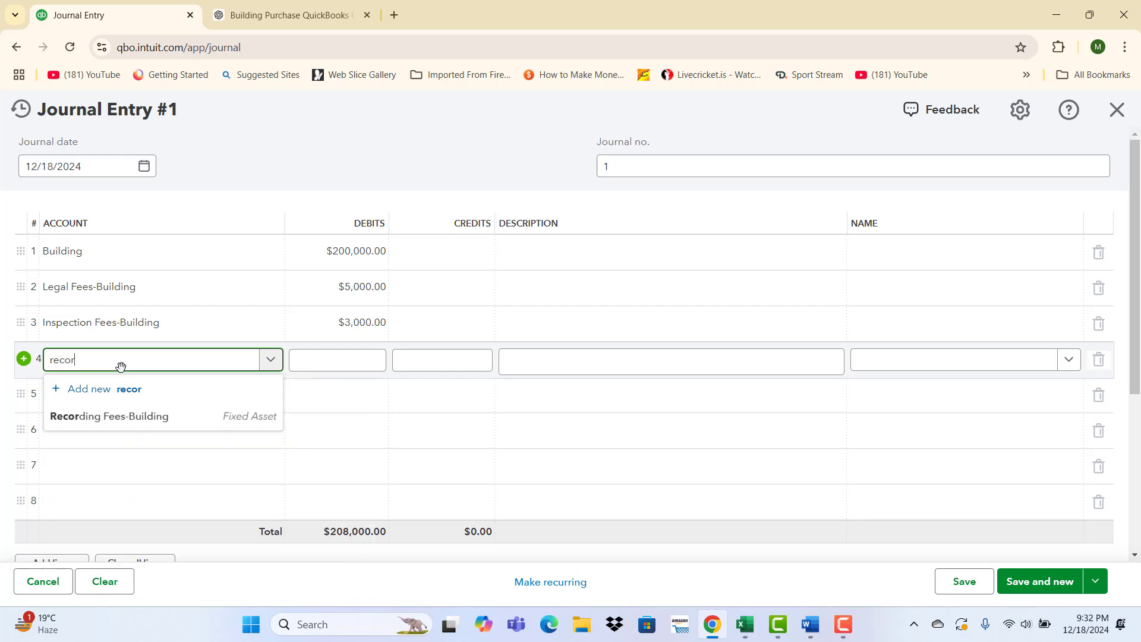
left_click(123, 417)
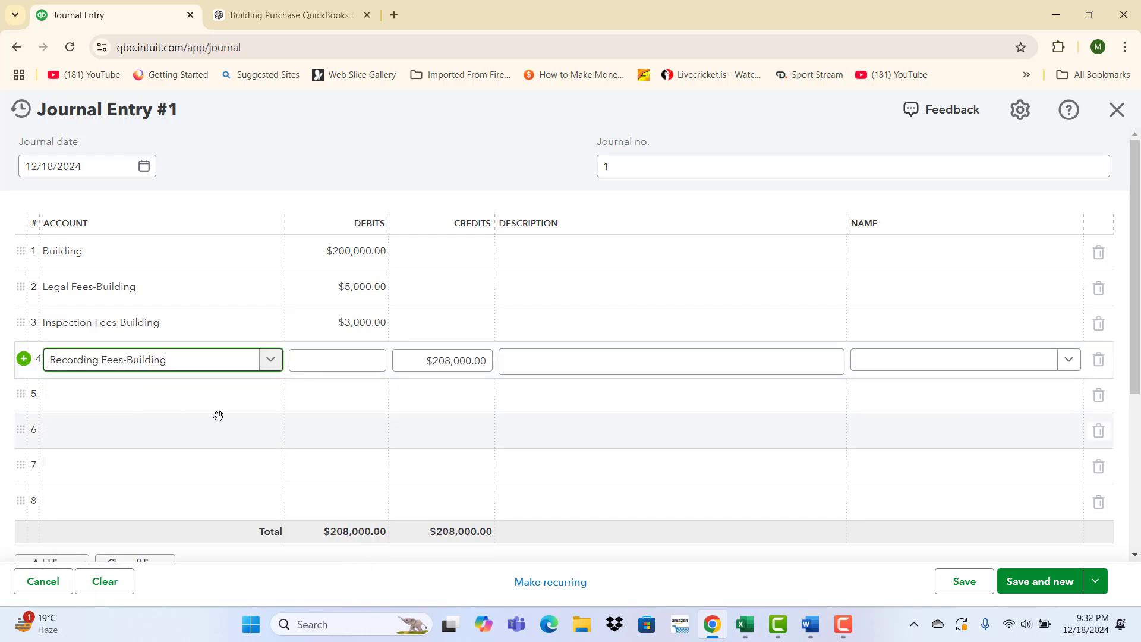
left_click(345, 369)
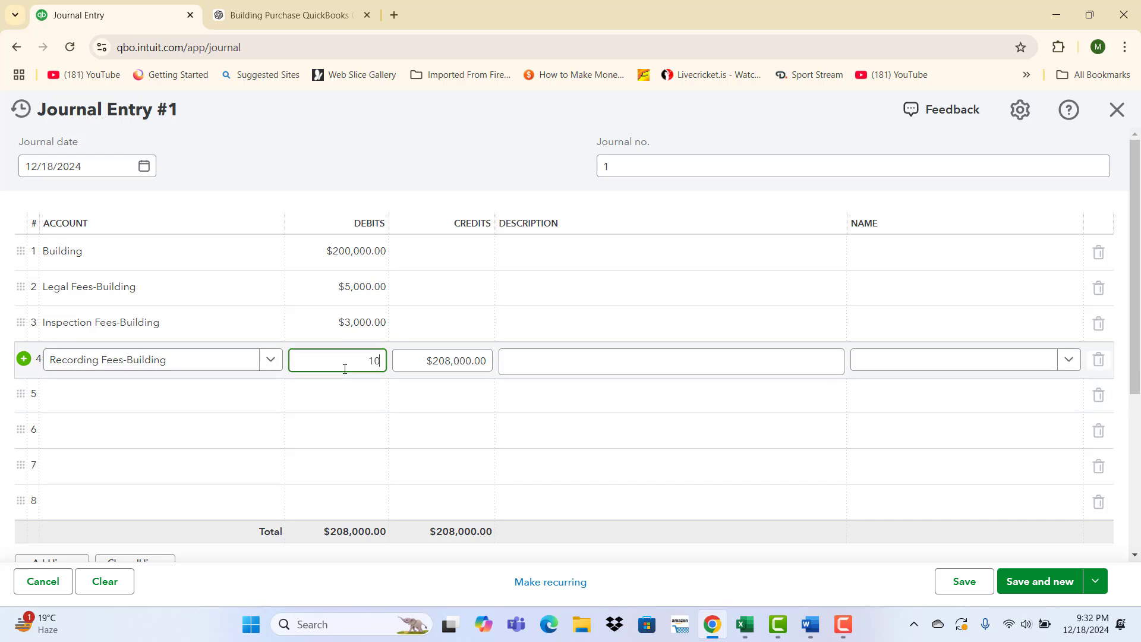
type("1000")
Consult the Word transaction summary for the property taxes, and debit Prepaid Property Taxes 2,000 on line 5 of the journal entry.
left_click(102, 393)
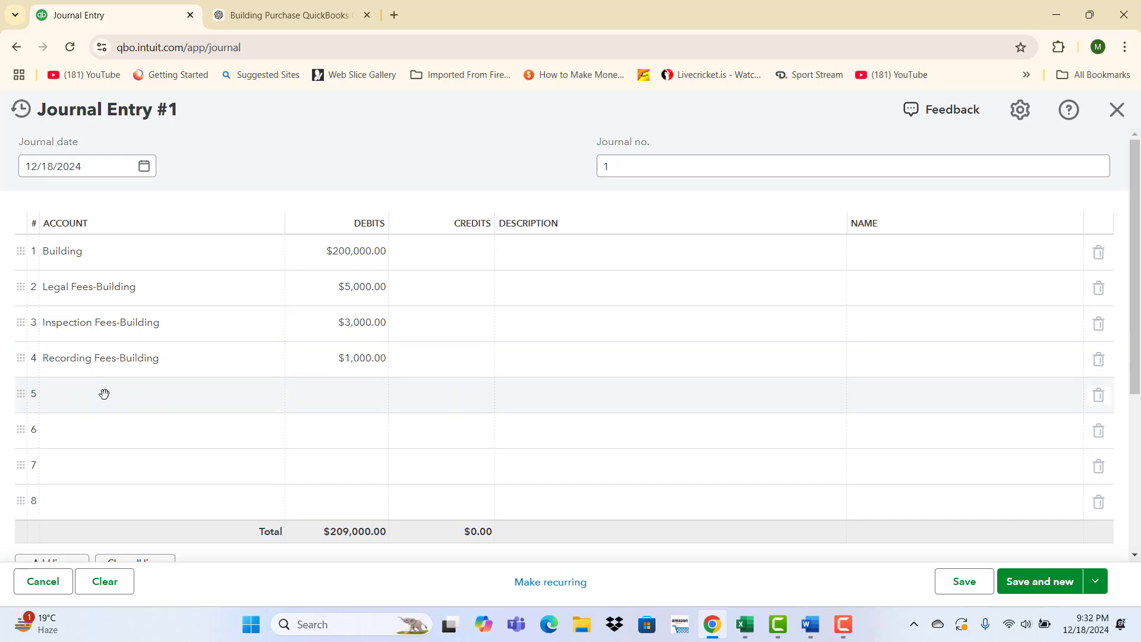
mouse_move(811, 624)
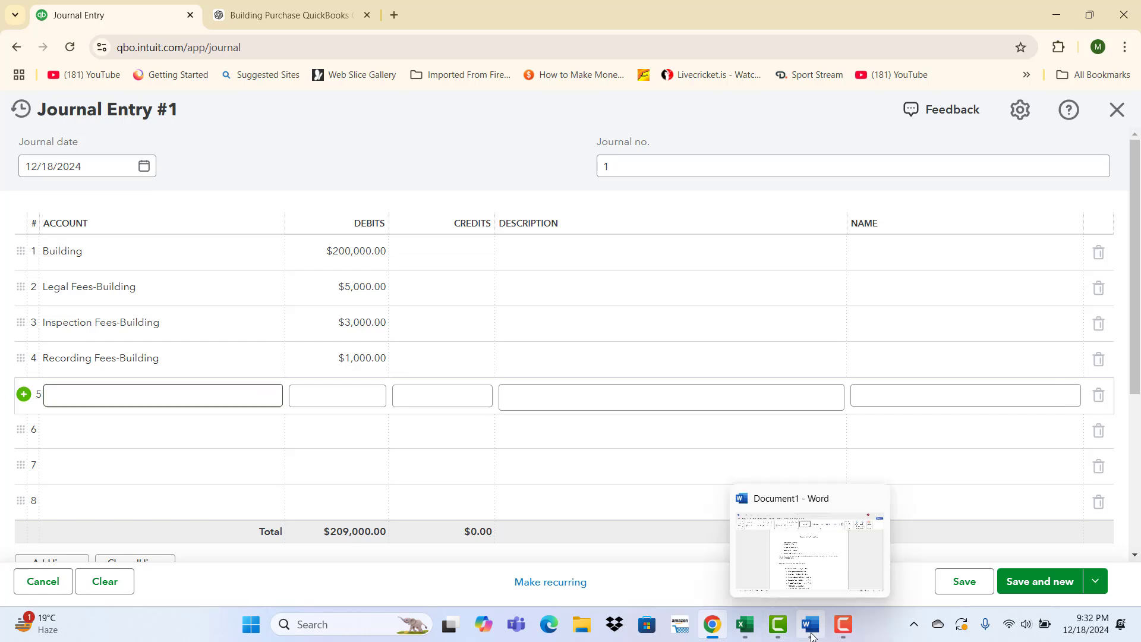
left_click(795, 597)
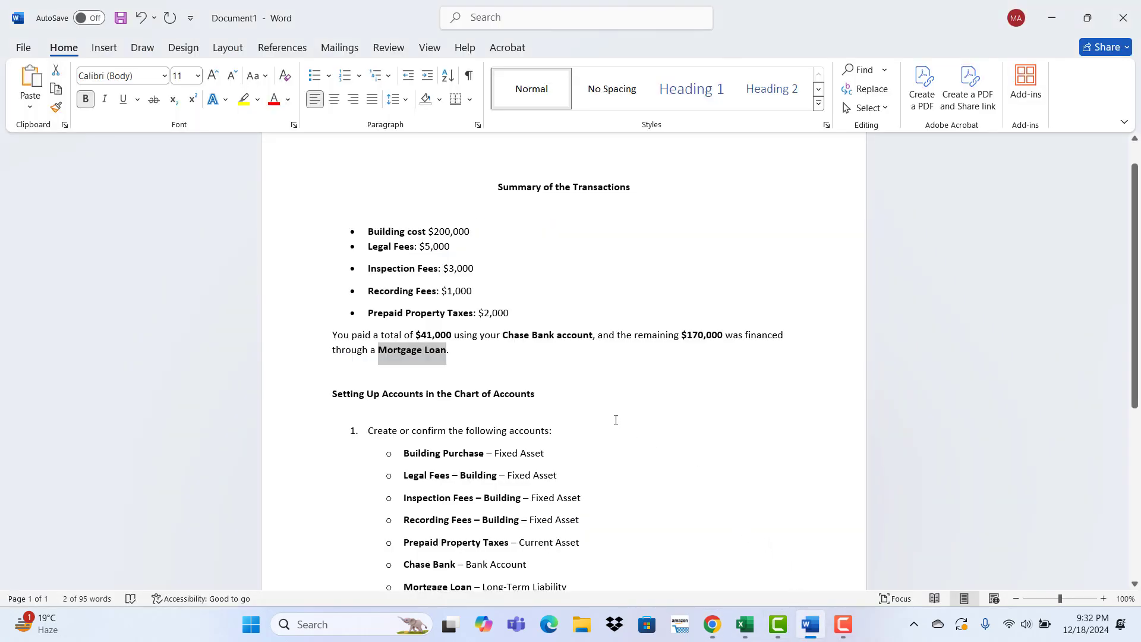
key("alt+Tab")
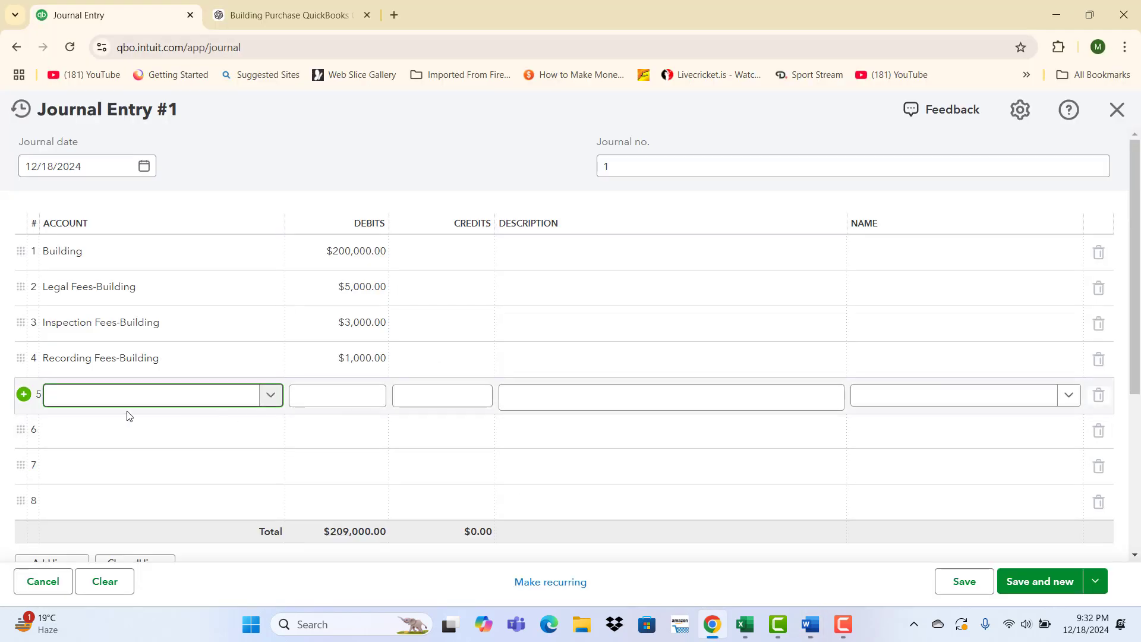
type("prep")
type("a")
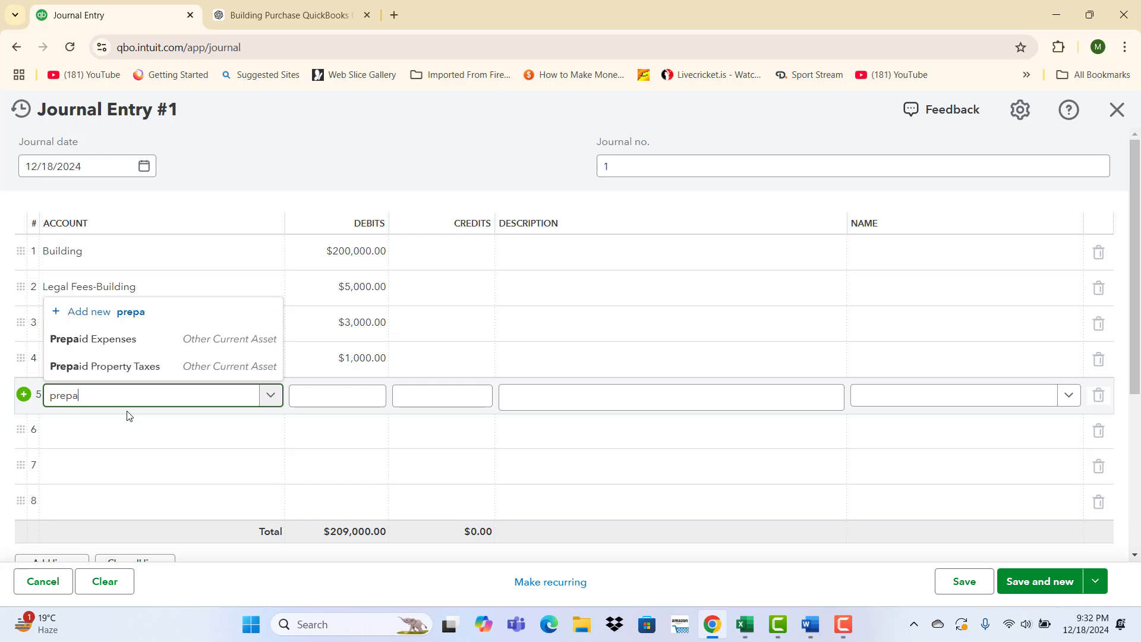
left_click(122, 368)
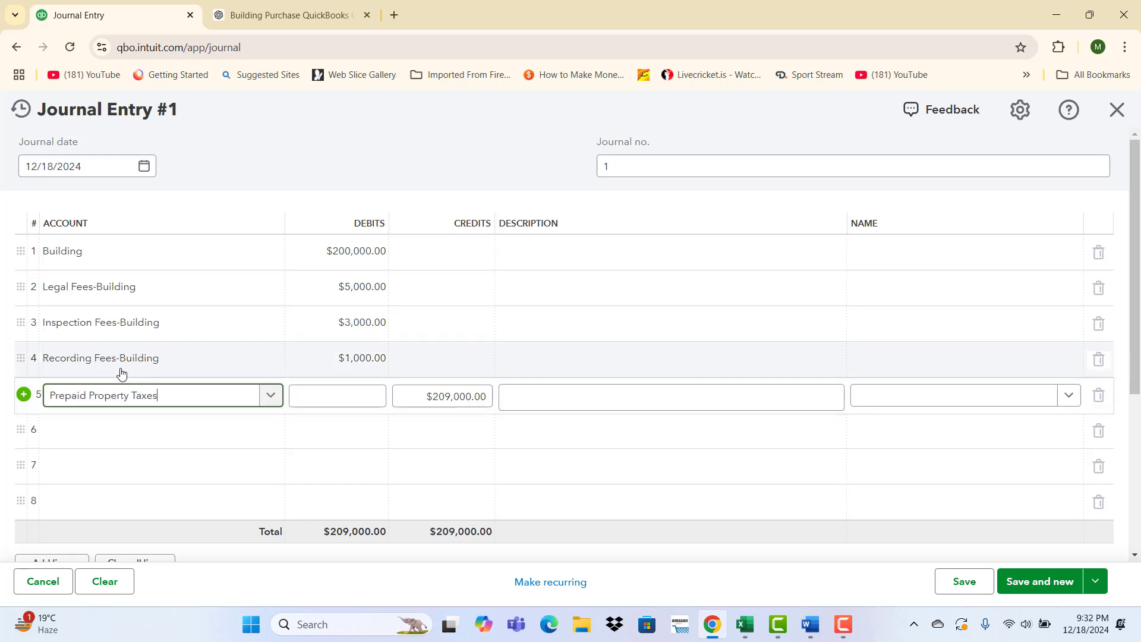
left_click(374, 402)
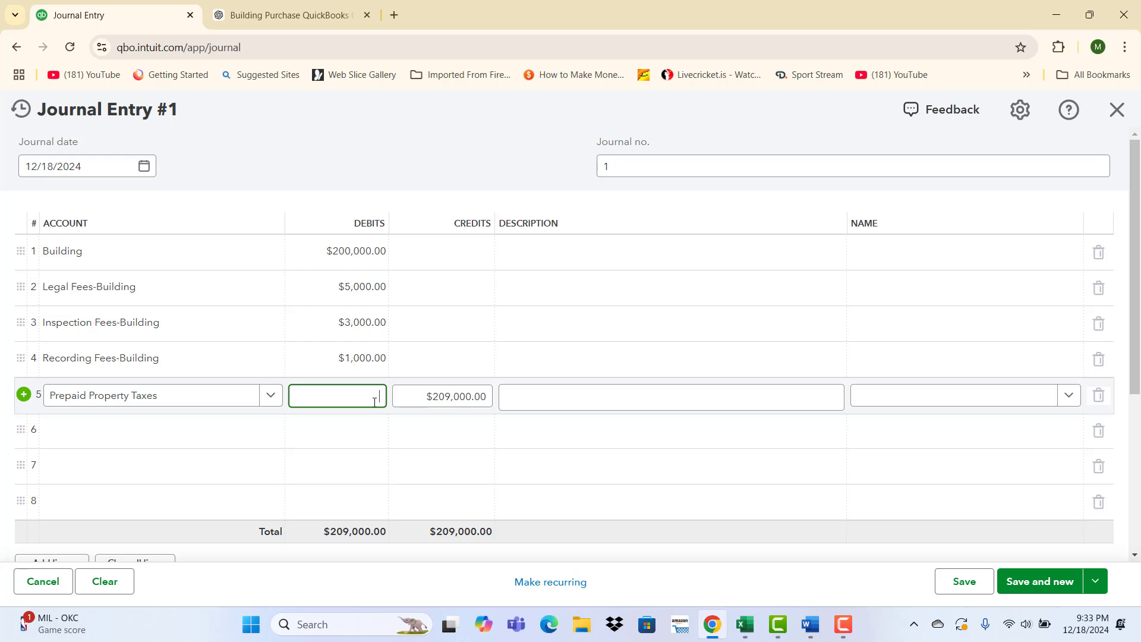
key("alt+Tab")
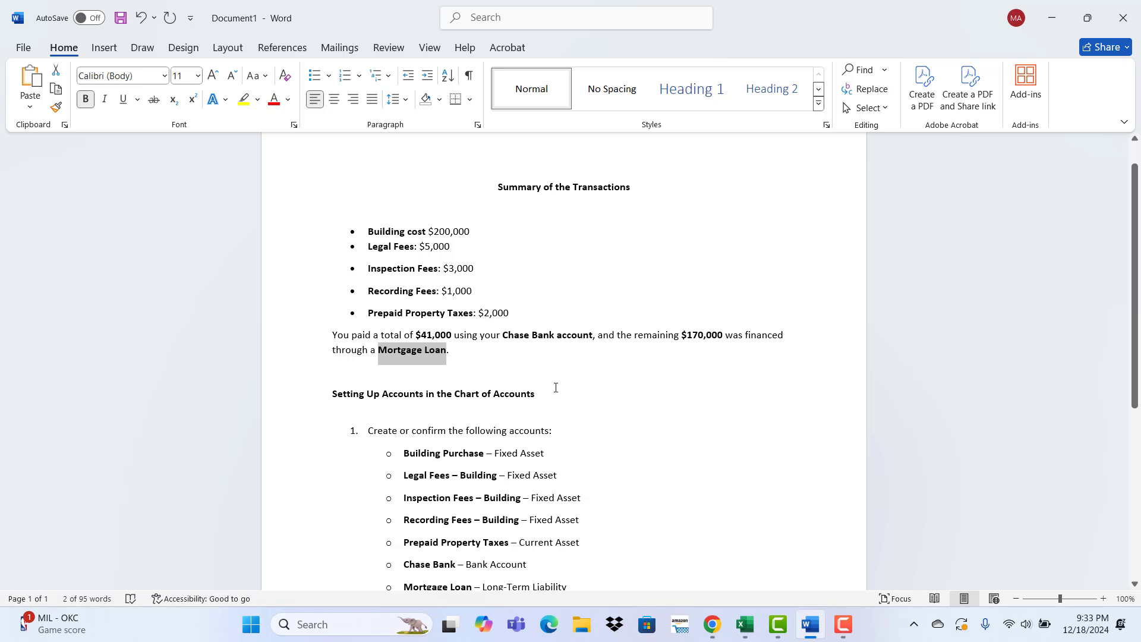
key("alt+Tab")
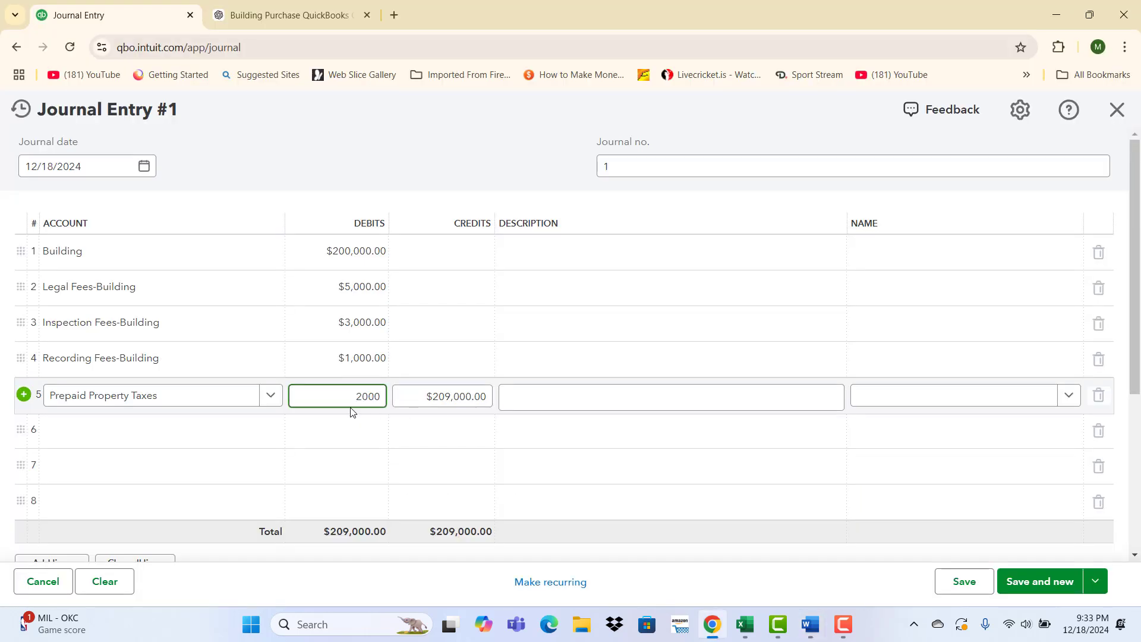
Check the amount paid by bank in the Word summary, and credit Chase Bank 41,000 on line 6 of the journal entry.
left_click(80, 432)
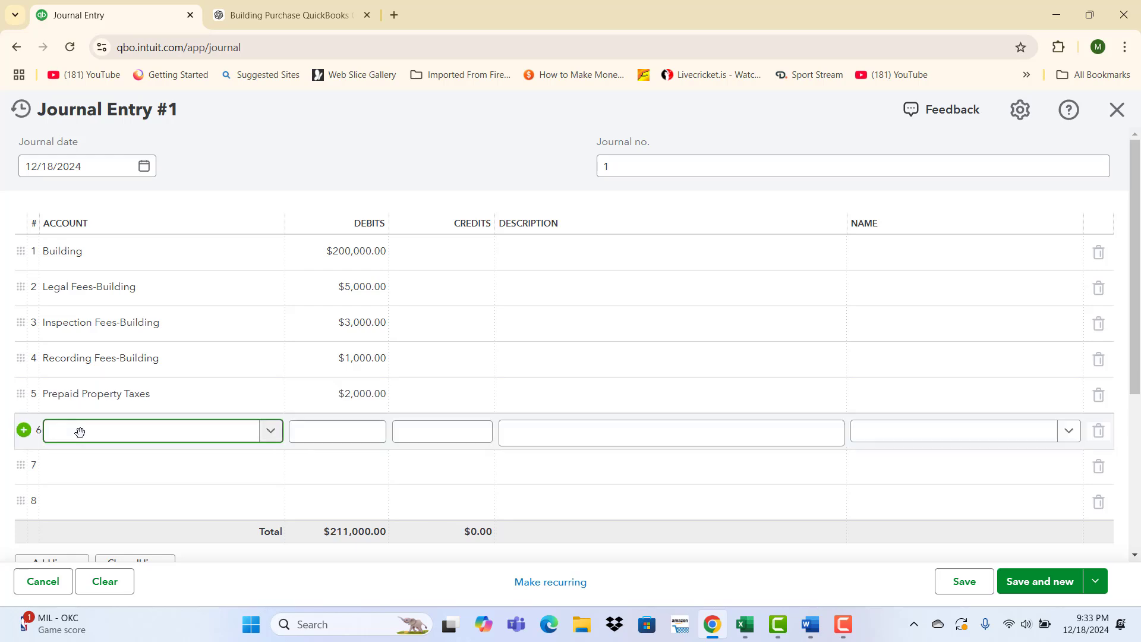
type("chase")
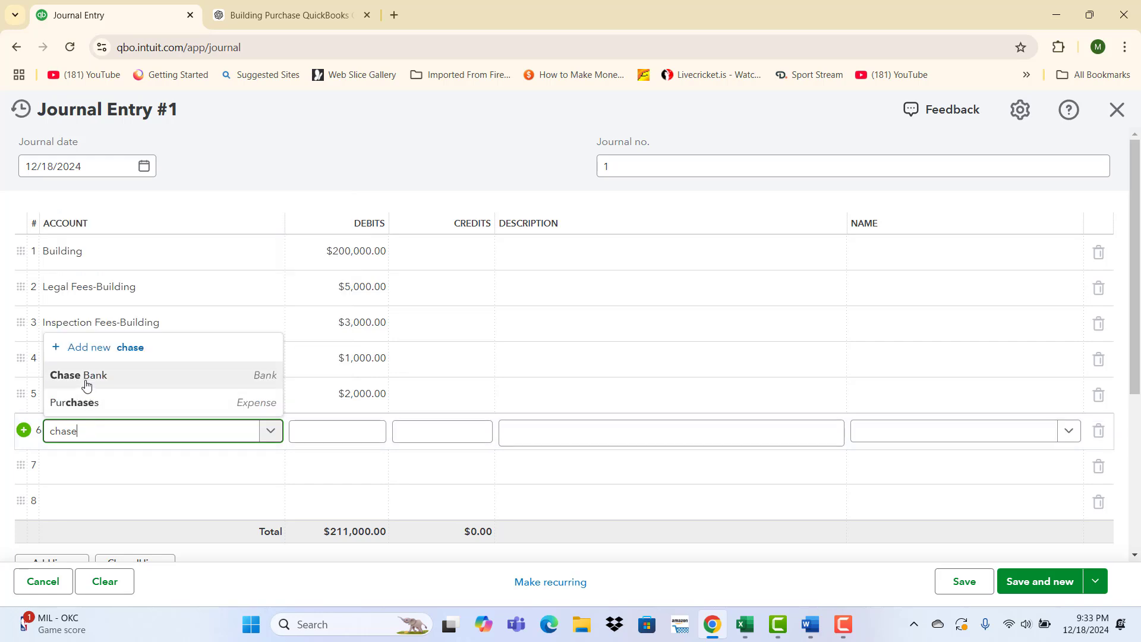
left_click(86, 385)
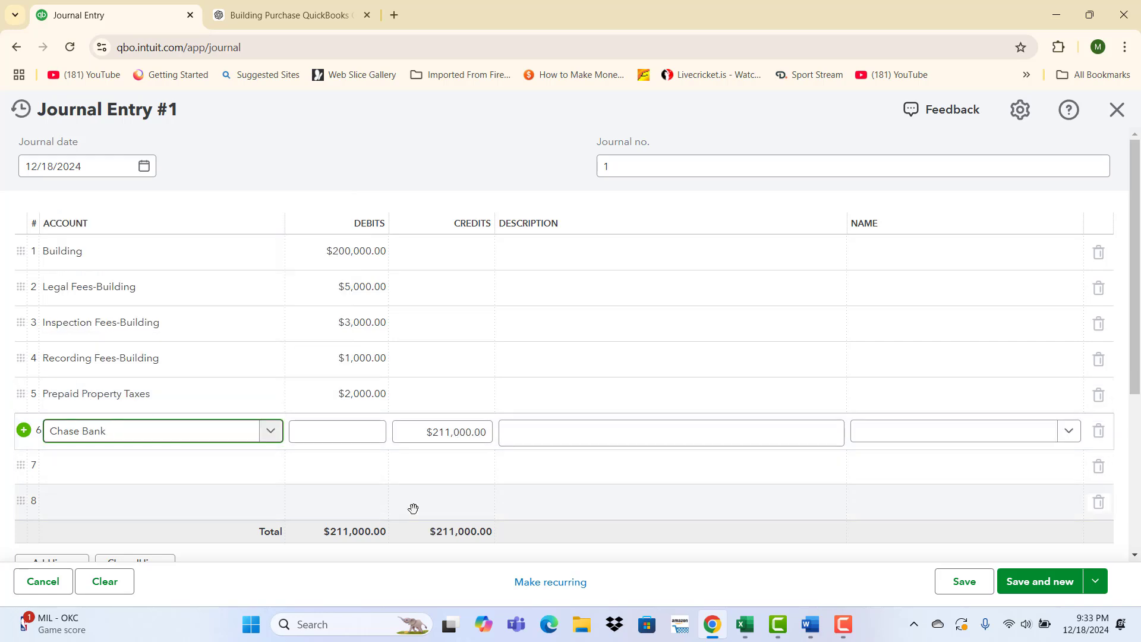
key("alt+Tab")
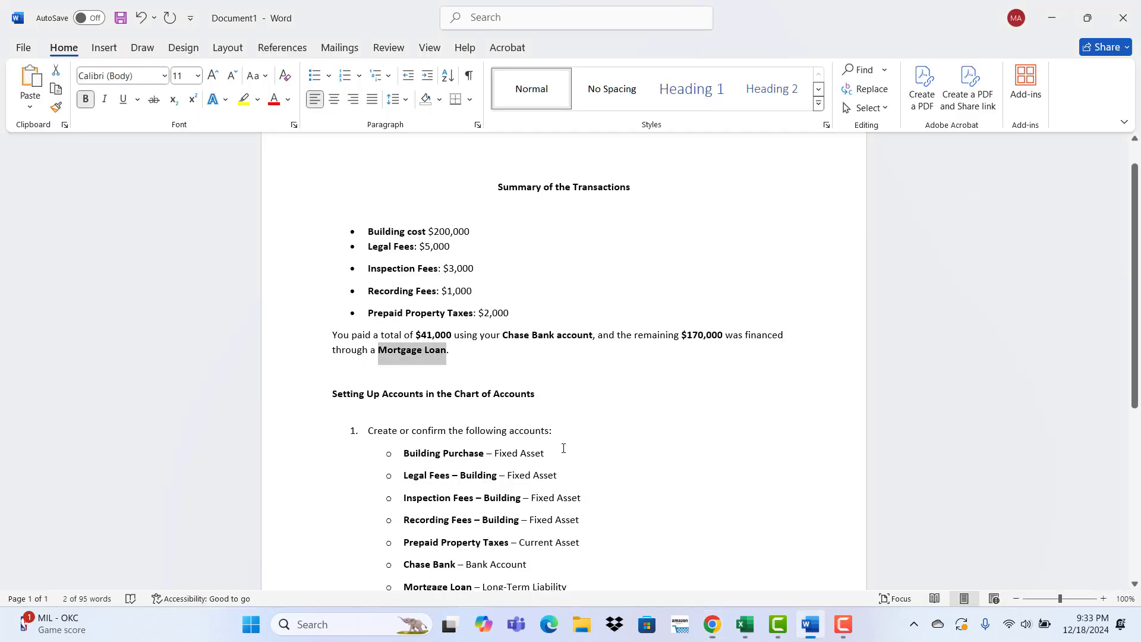
key("alt+Tab")
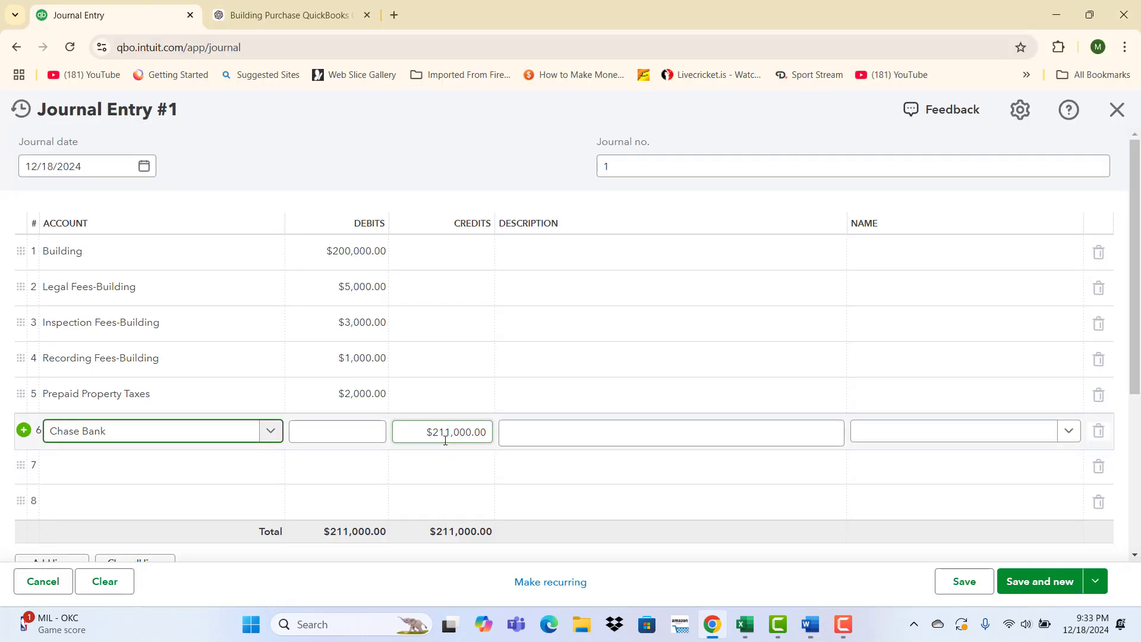
left_click(446, 437)
type("41000")
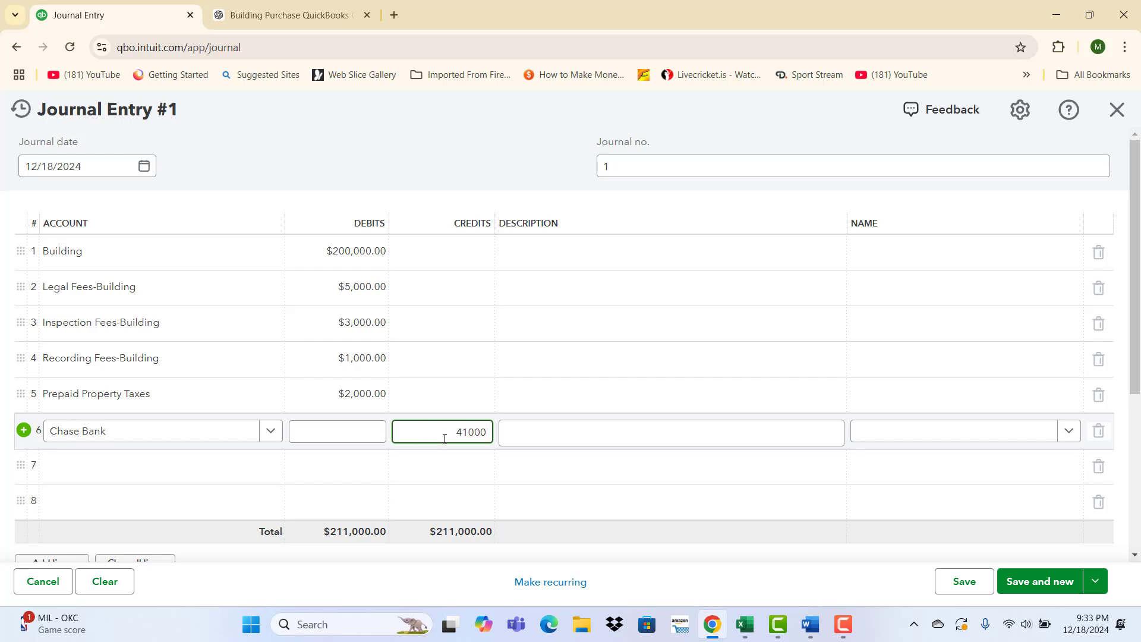
Credit the remaining 170,000 to the Mortgage Loan account on line 7 of the journal entry.
left_click(128, 460)
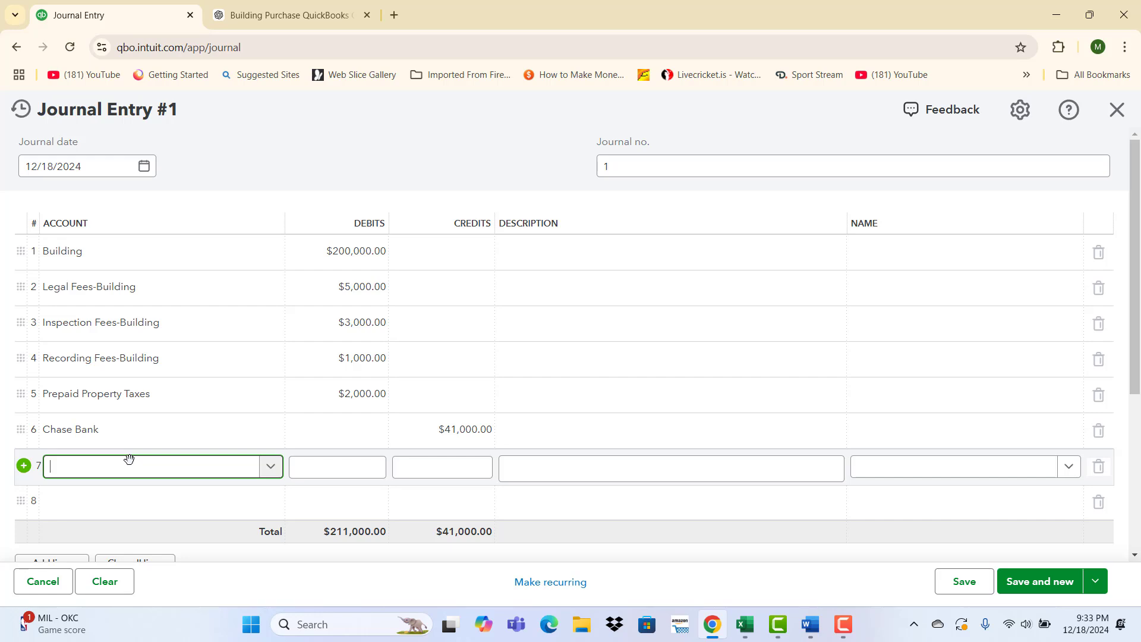
type("mort")
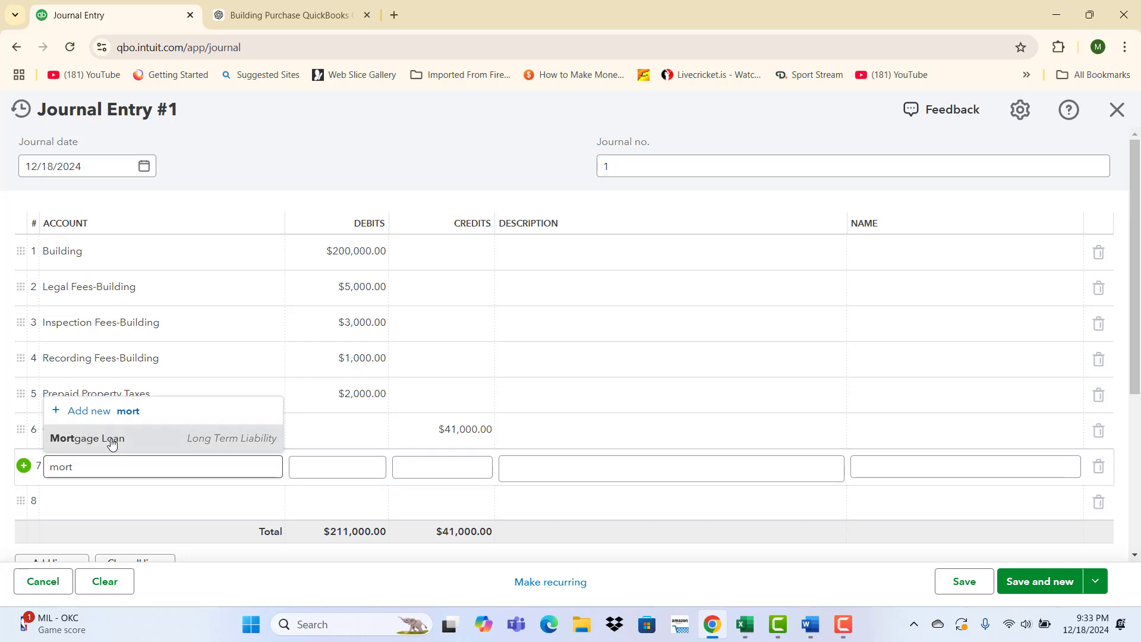
left_click(112, 438)
Review the lines and totals of the building-purchase journal entry, and save it while starting a new journal entry.
scroll(528, 517, "down", 2)
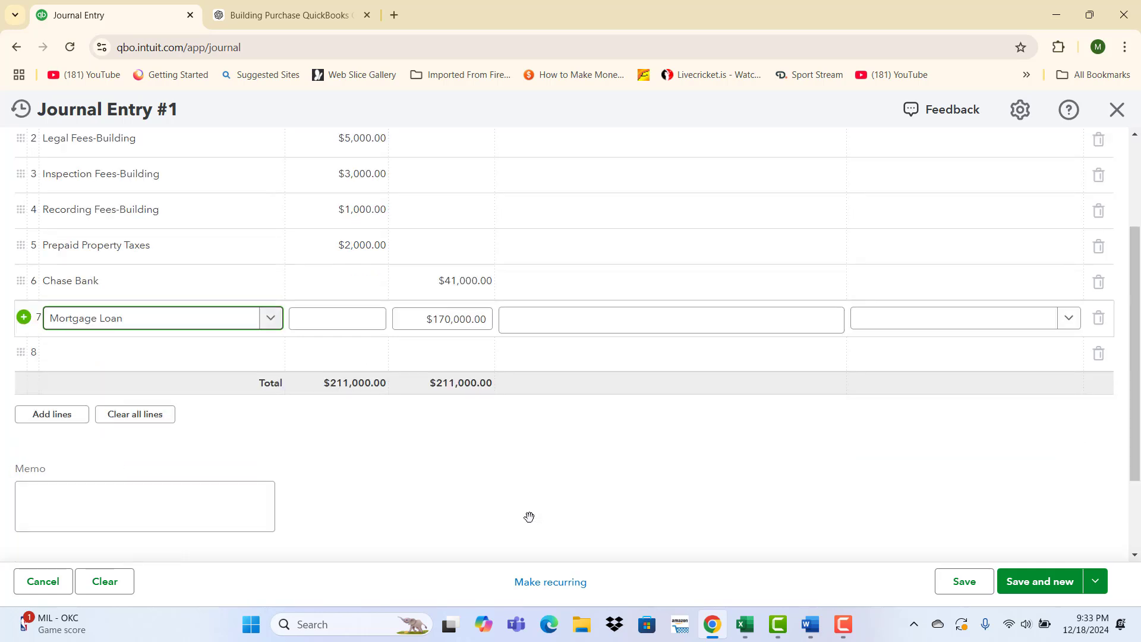
mouse_move(827, 632)
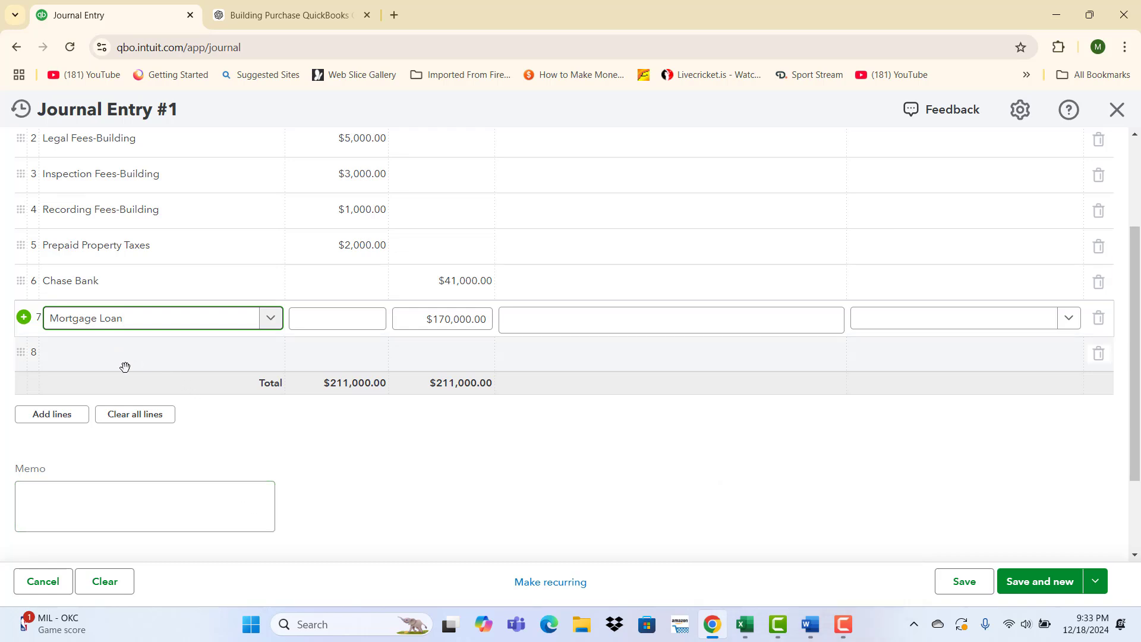
scroll(304, 412, "up", 3)
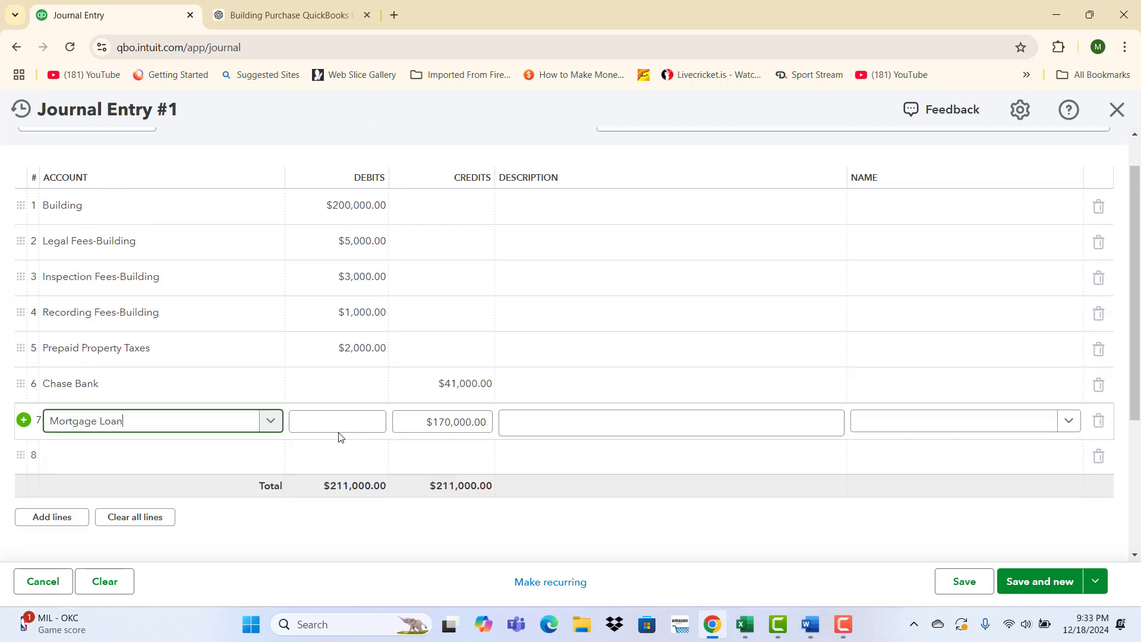
scroll(656, 522, "down", 3)
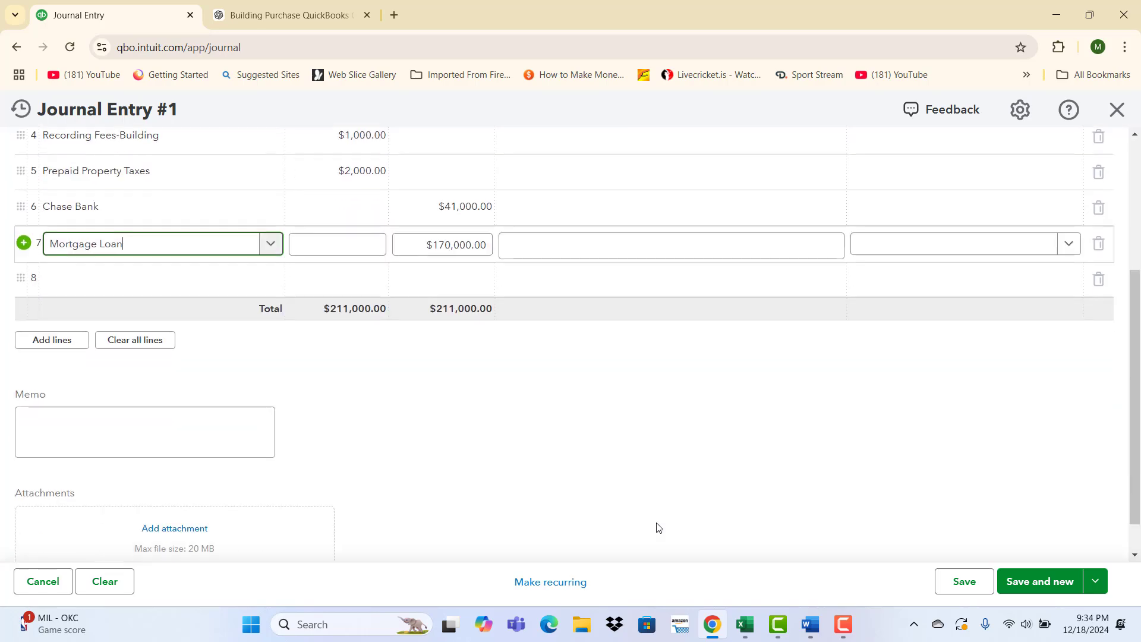
scroll(776, 469, "up", 3)
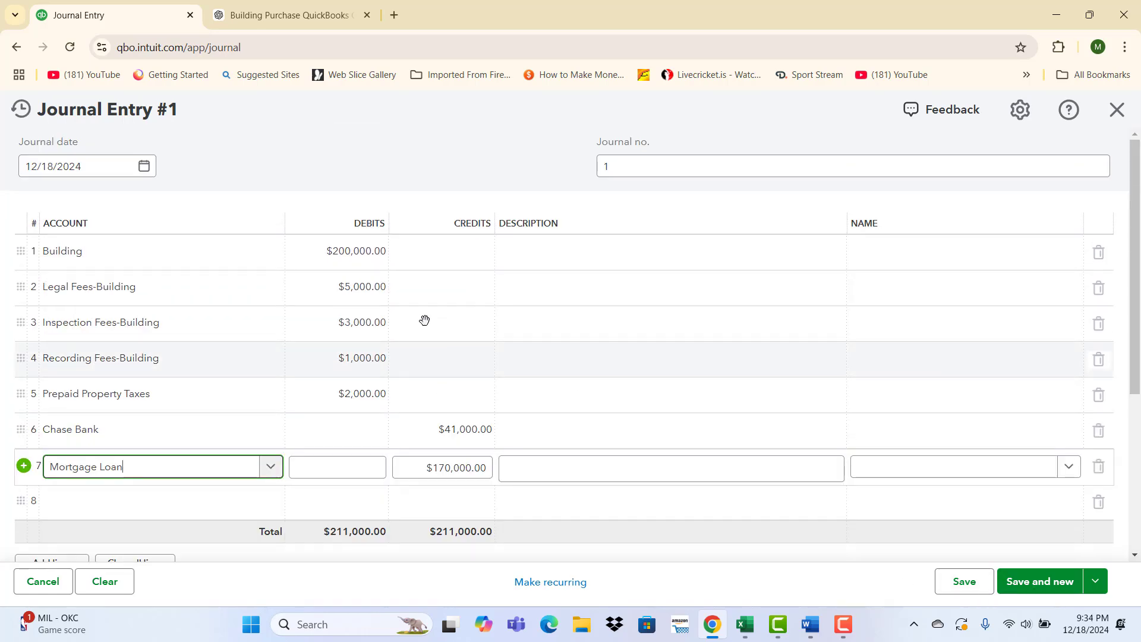
left_click(1044, 587)
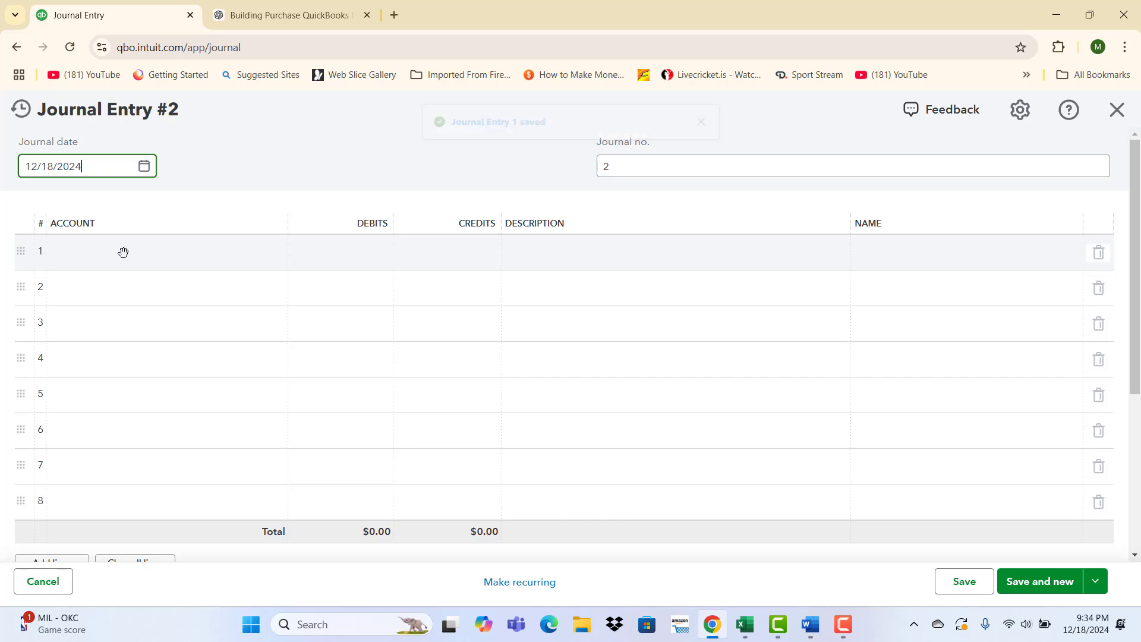
Debit the Renovation- Building account 20,000 on line 1 of the new journal entry.
left_click(125, 253)
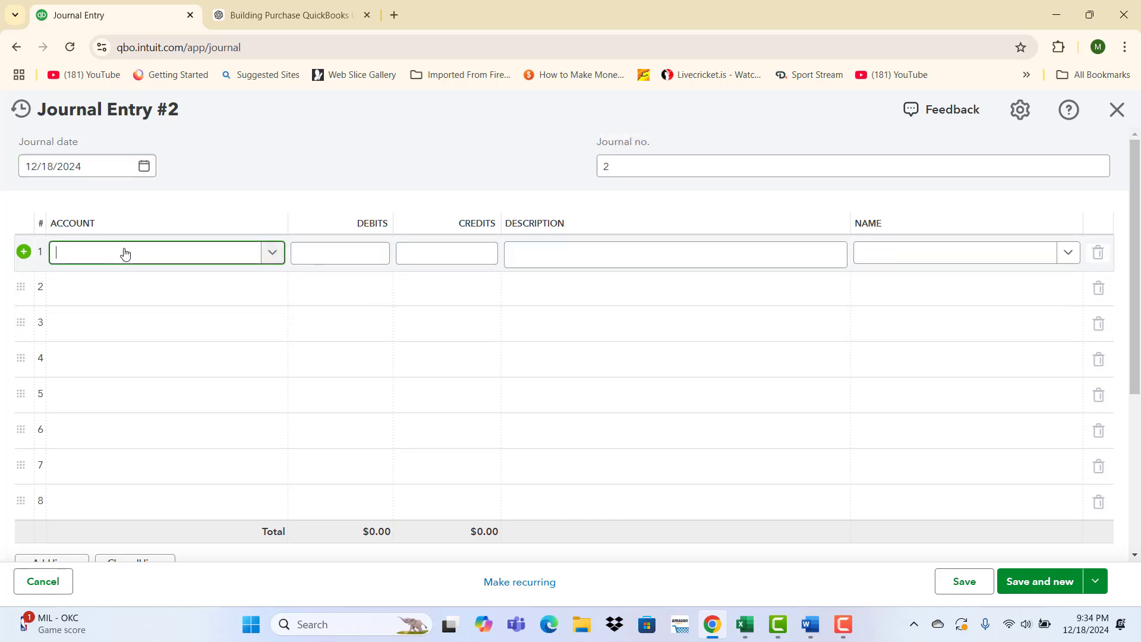
type("re")
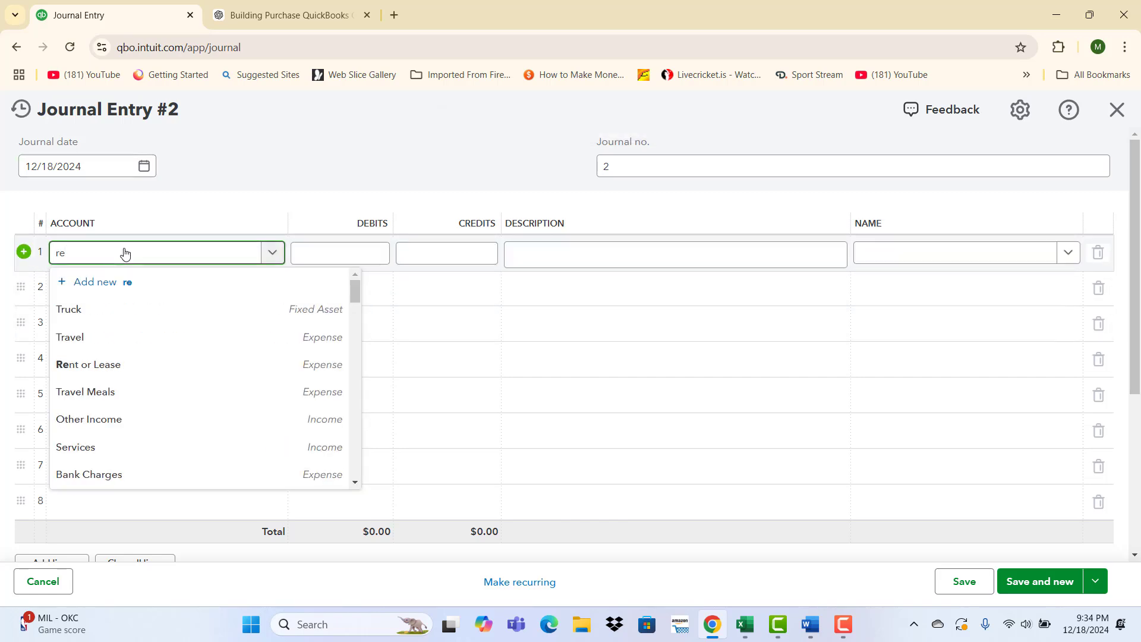
type("no")
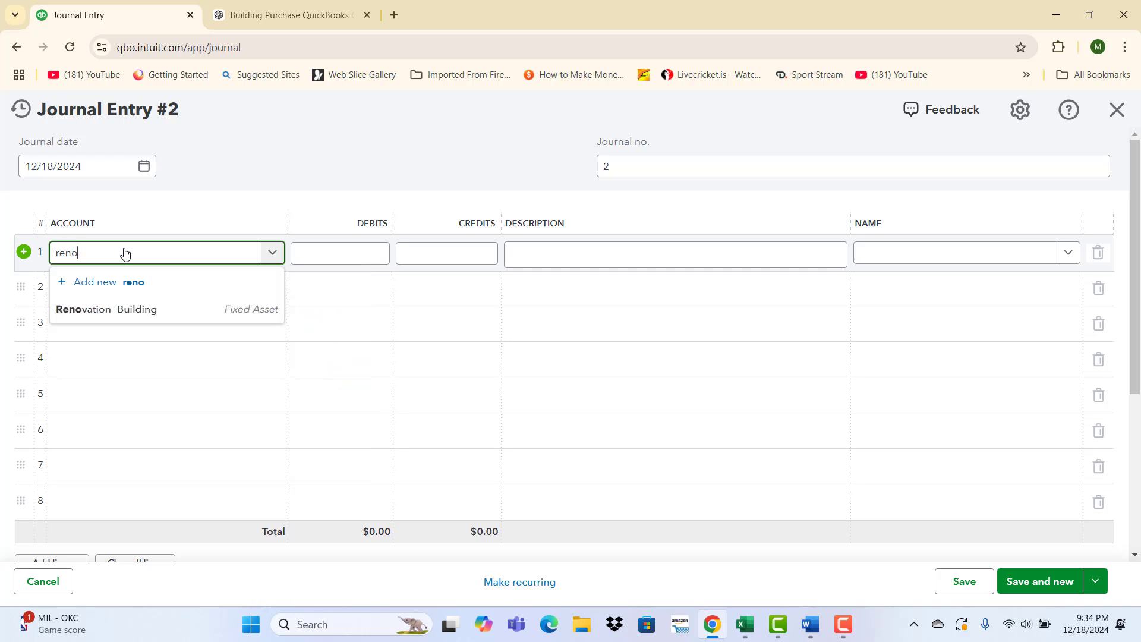
left_click(100, 315)
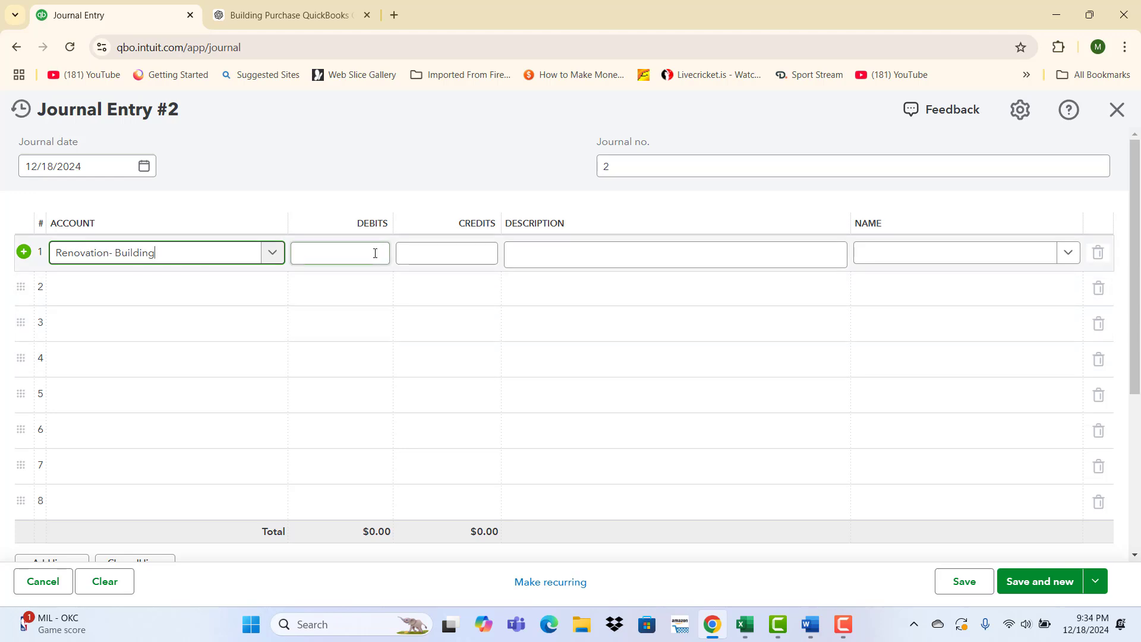
left_click(375, 253)
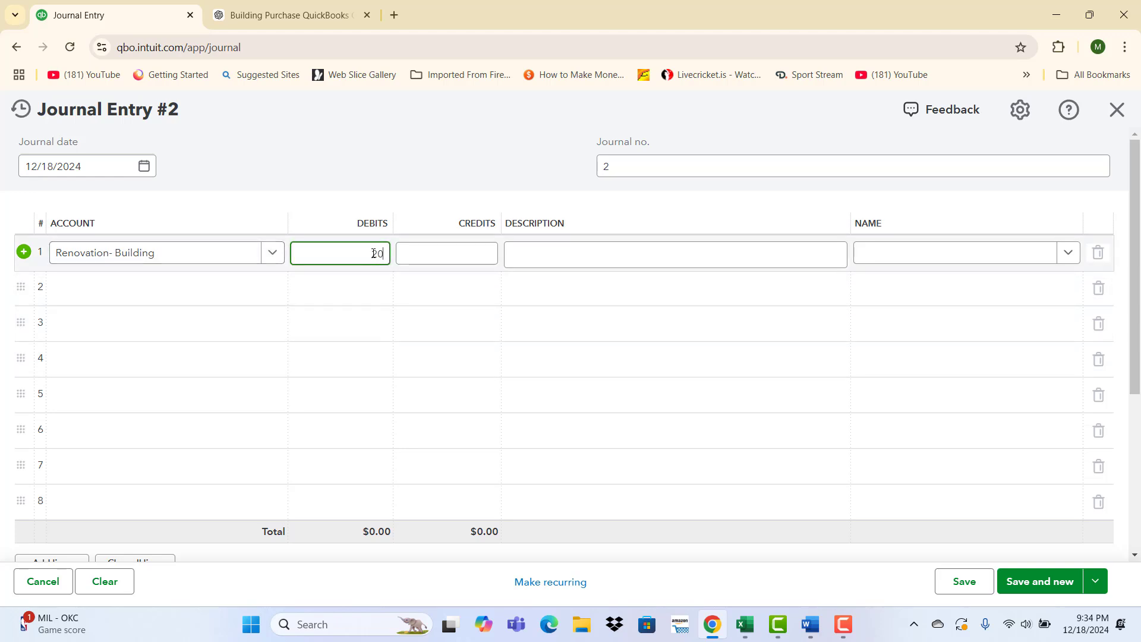
Credit Chase Bank 20,000 on line 2 of the renovation journal entry, and save and close the entry.
left_click(114, 290)
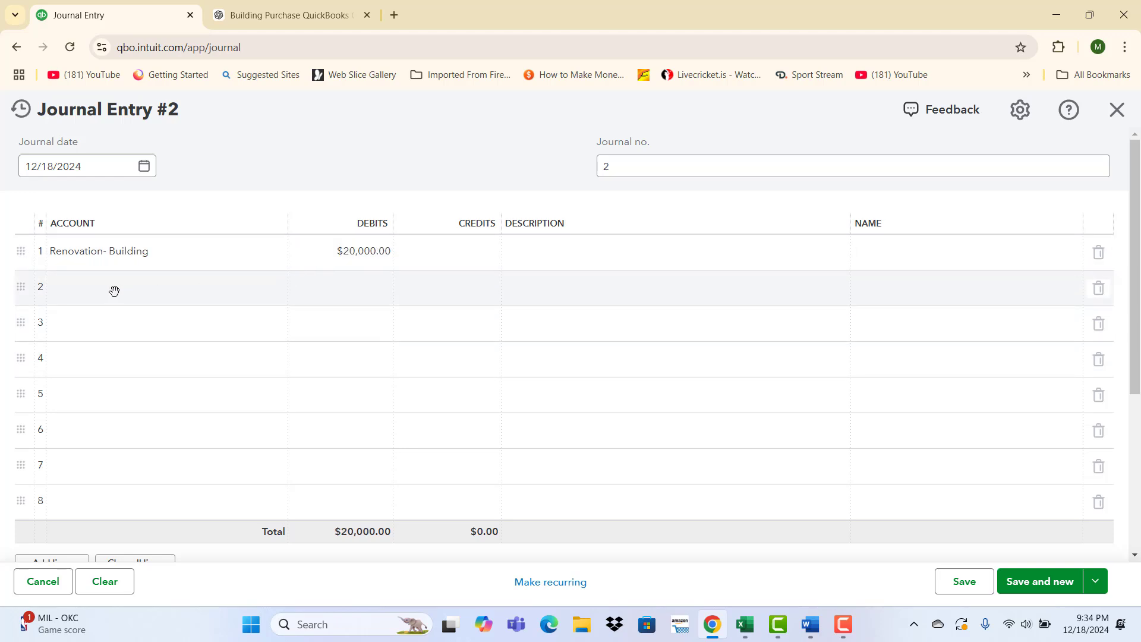
type("c")
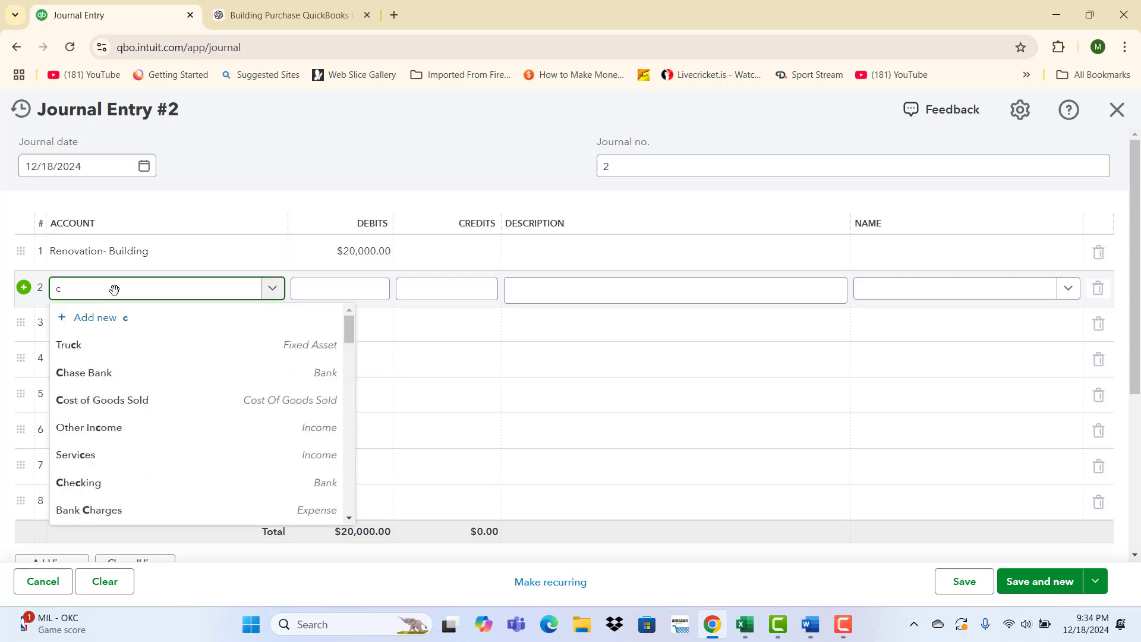
type("has")
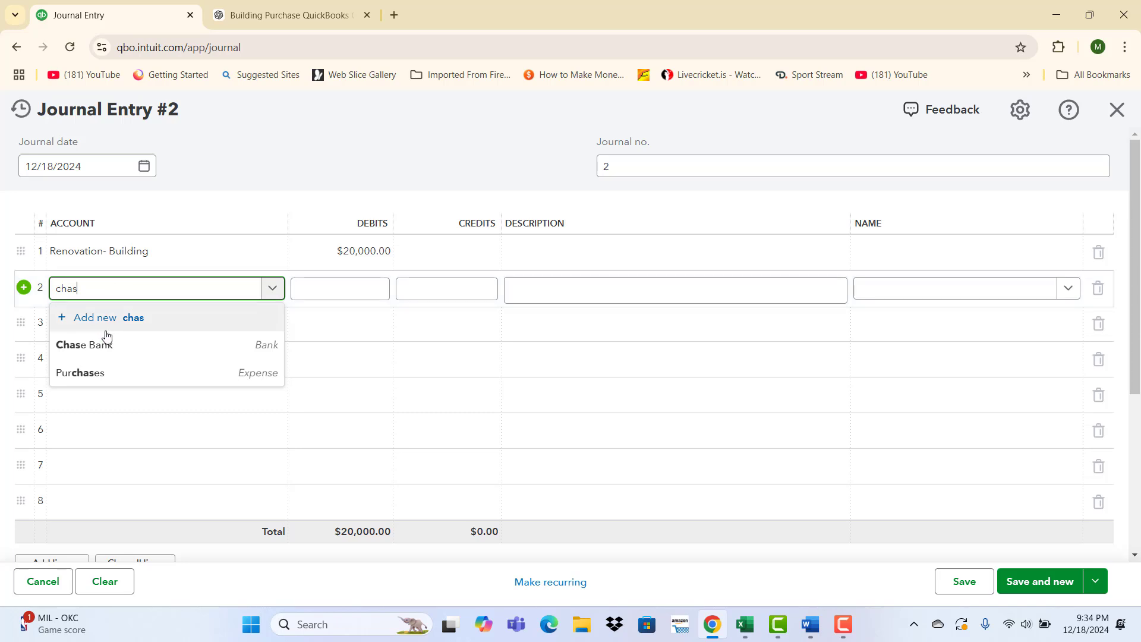
left_click(104, 345)
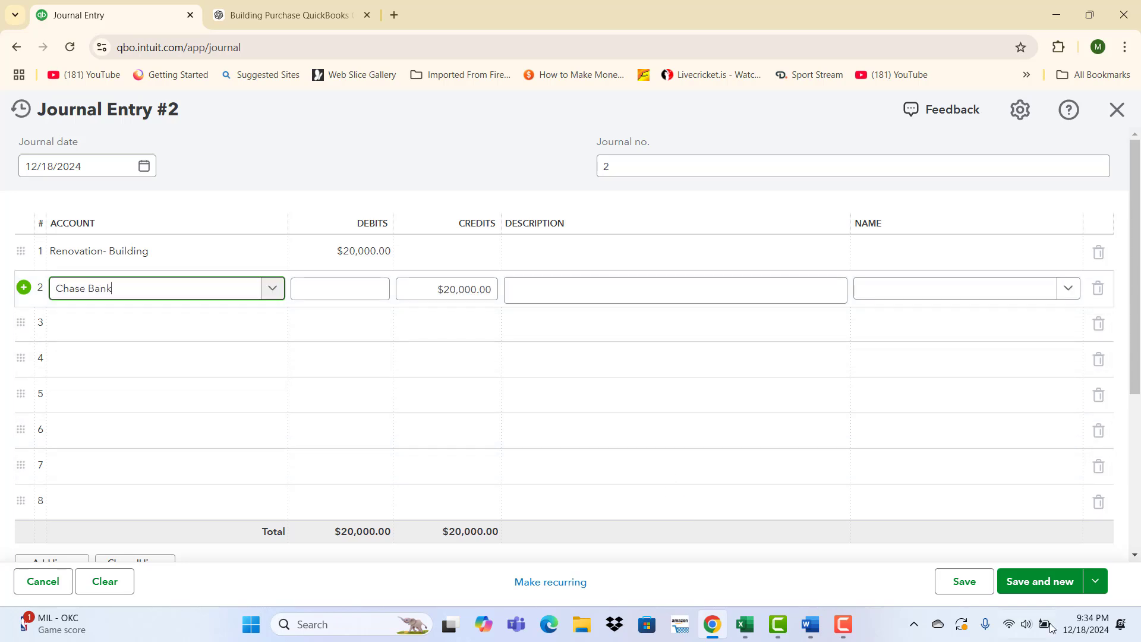
left_click(1094, 583)
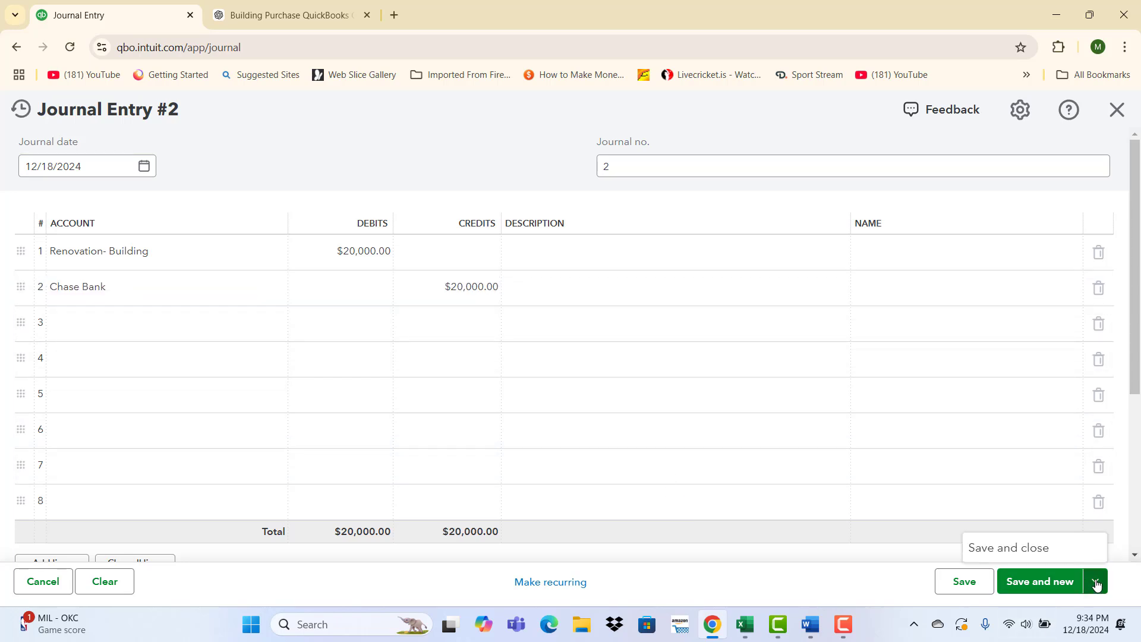
left_click(1000, 558)
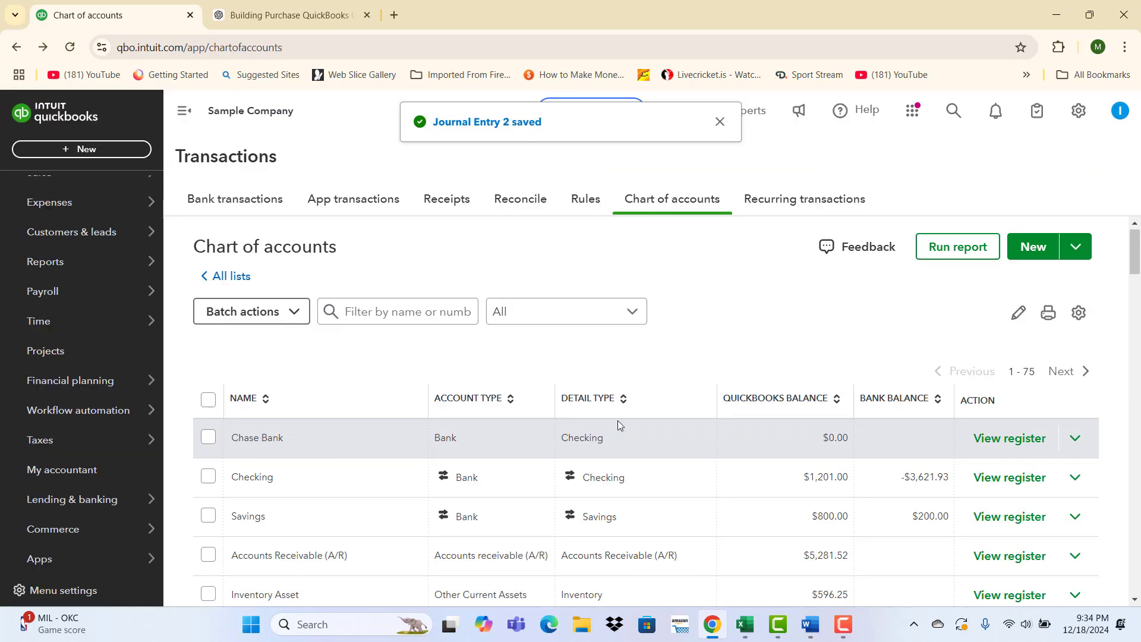
Open the Balance Sheet report from the standard reports list.
scroll(618, 419, "down", 4)
scroll(618, 419, "up", 4)
mouse_move(65, 548)
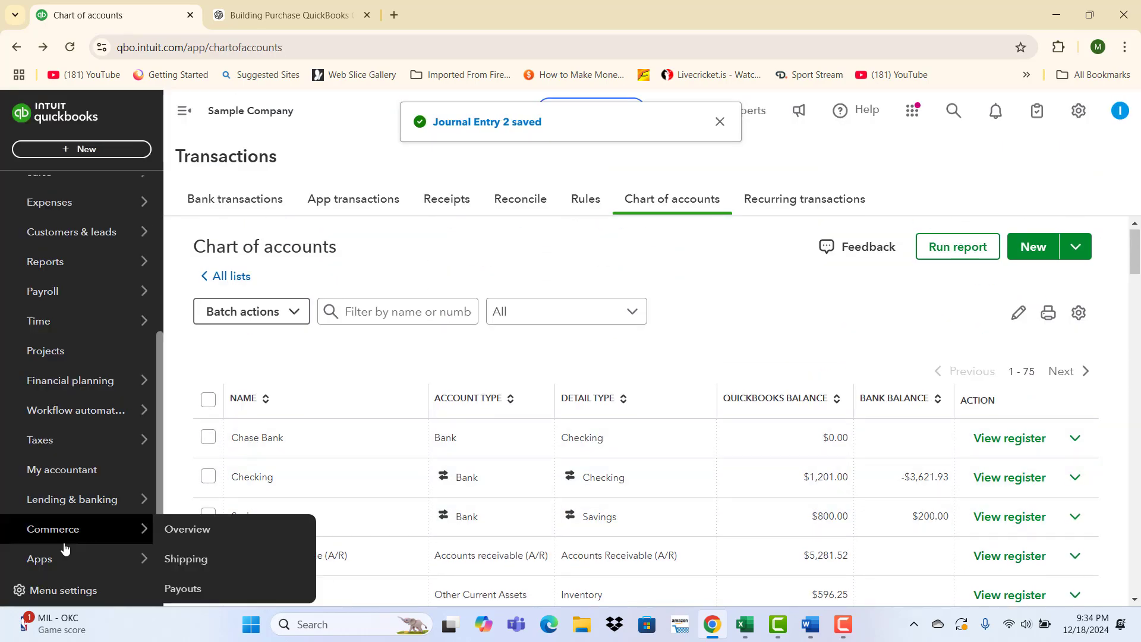
scroll(81, 494, "up", 3)
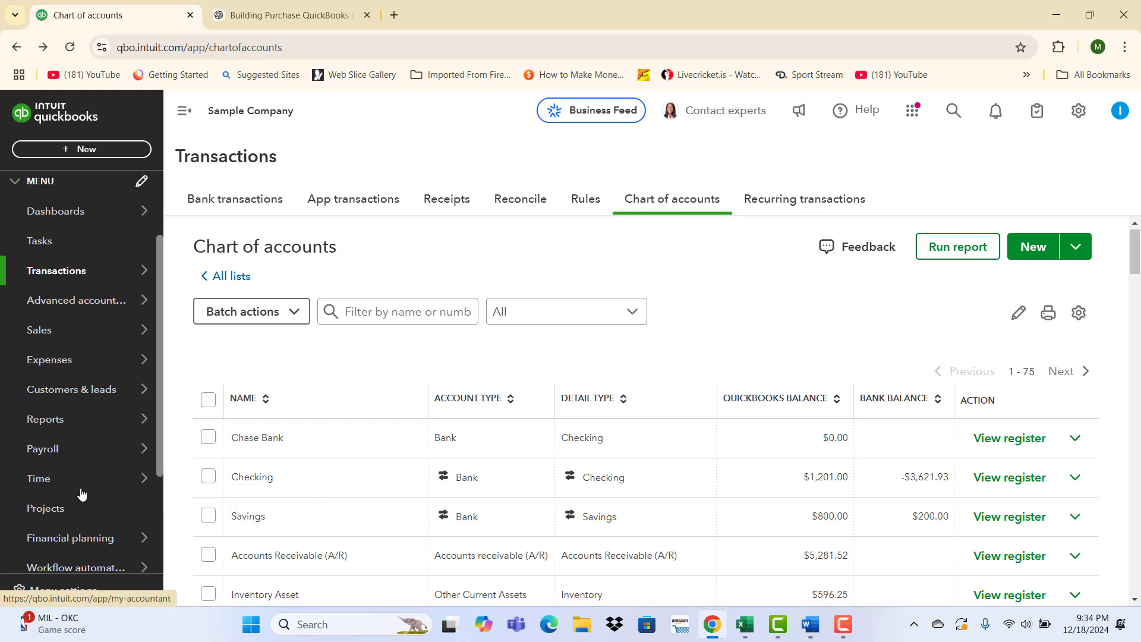
scroll(81, 495, "up", 2)
scroll(82, 457, "down", 3)
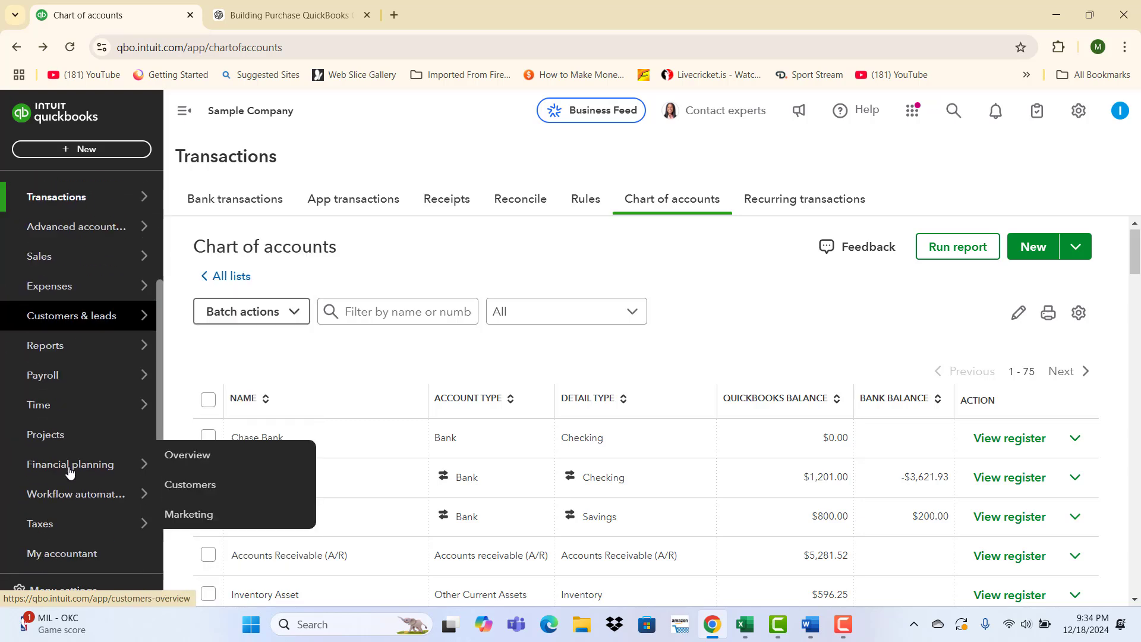
left_click(53, 339)
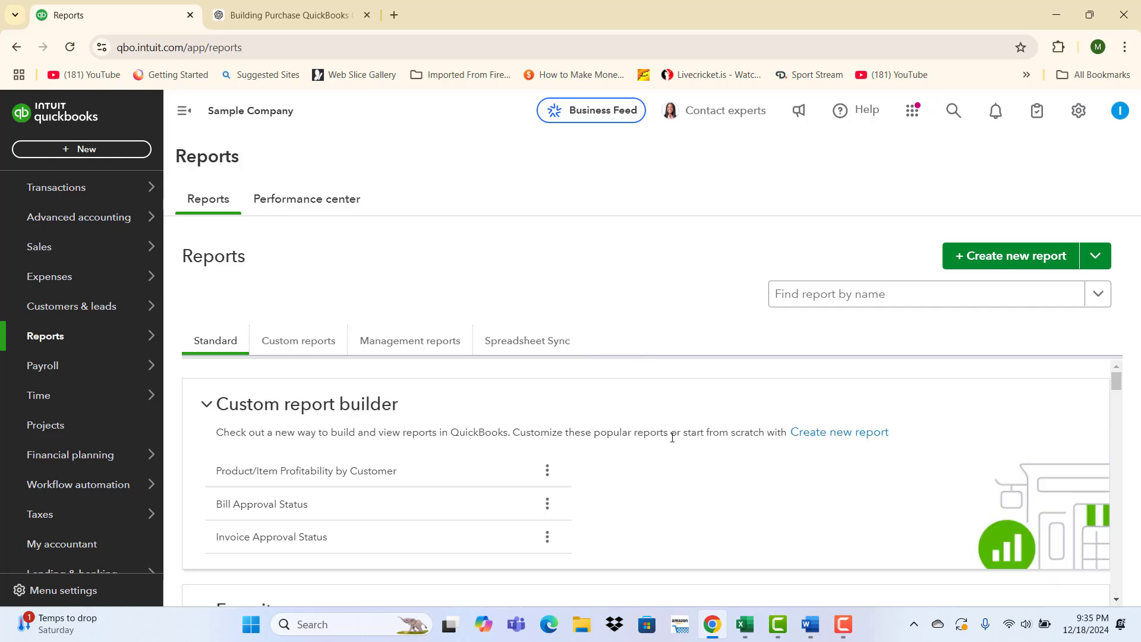
scroll(672, 437, "down", 4)
left_click(254, 464)
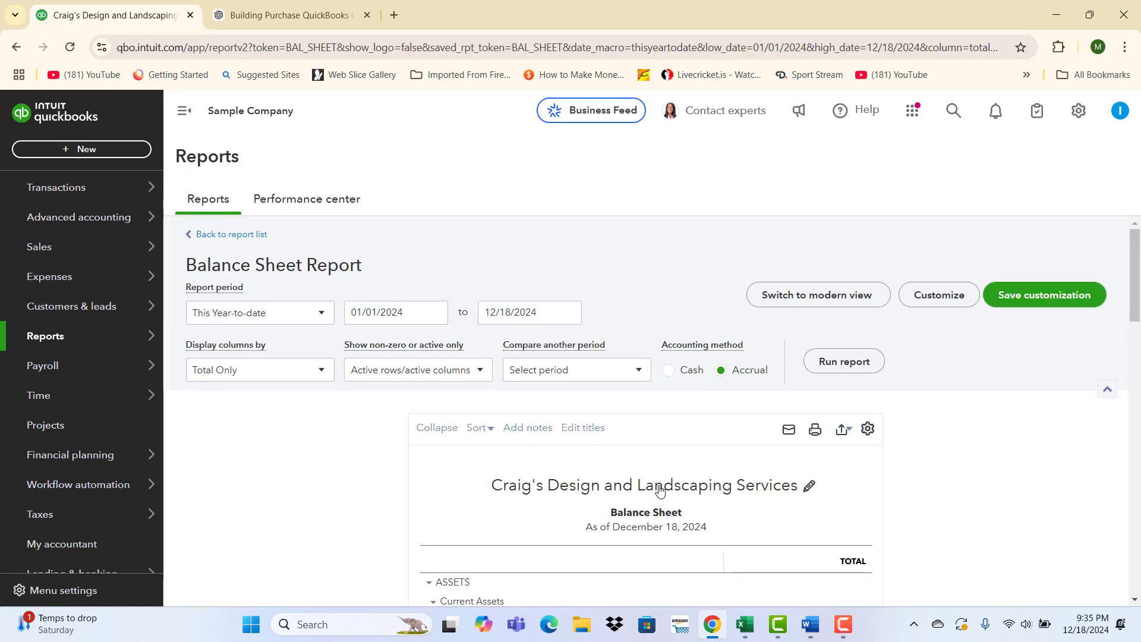
Examine the balance sheet's bank, prepaid tax, building-related fixed asset, mortgage loan and equity balances.
scroll(660, 490, "down", 4)
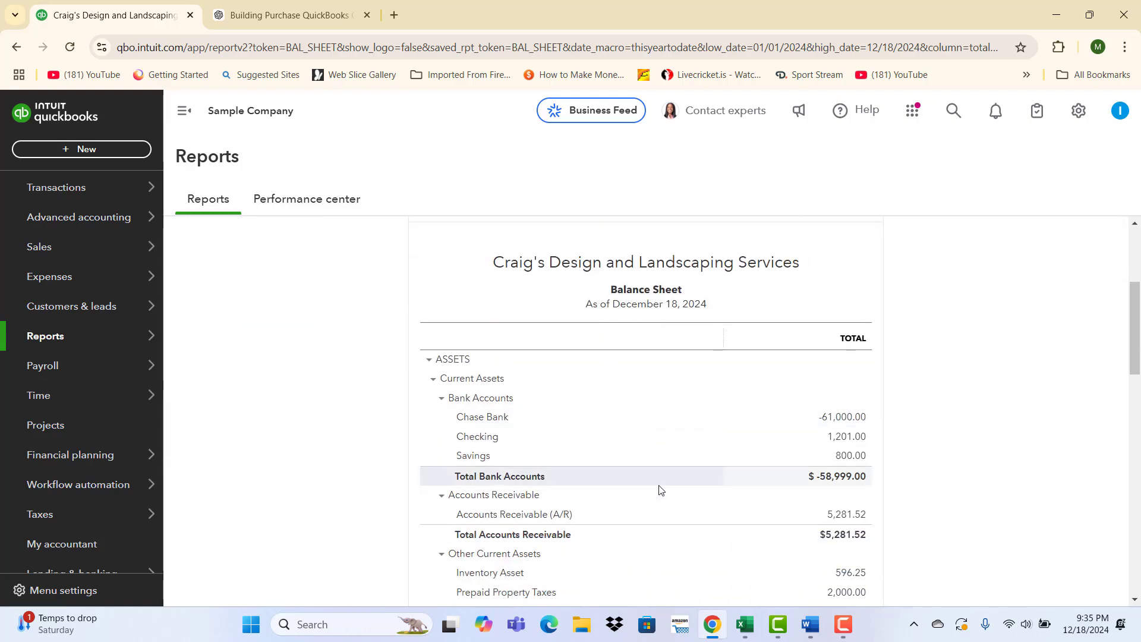
scroll(656, 494, "down", 1)
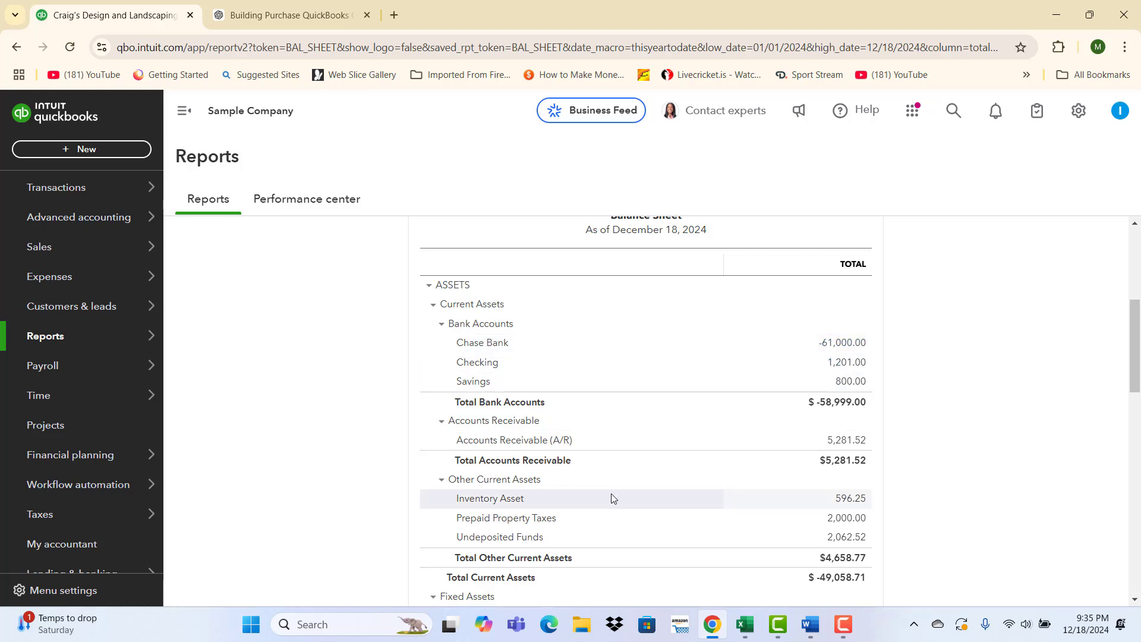
scroll(594, 517, "down", 2)
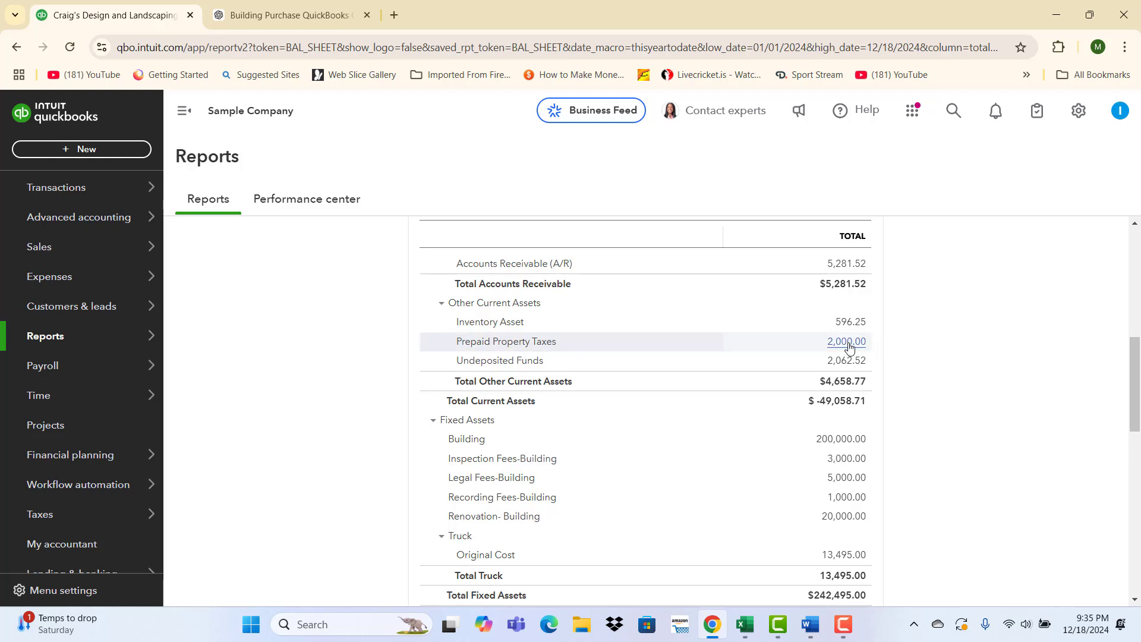
scroll(832, 356, "down", 1)
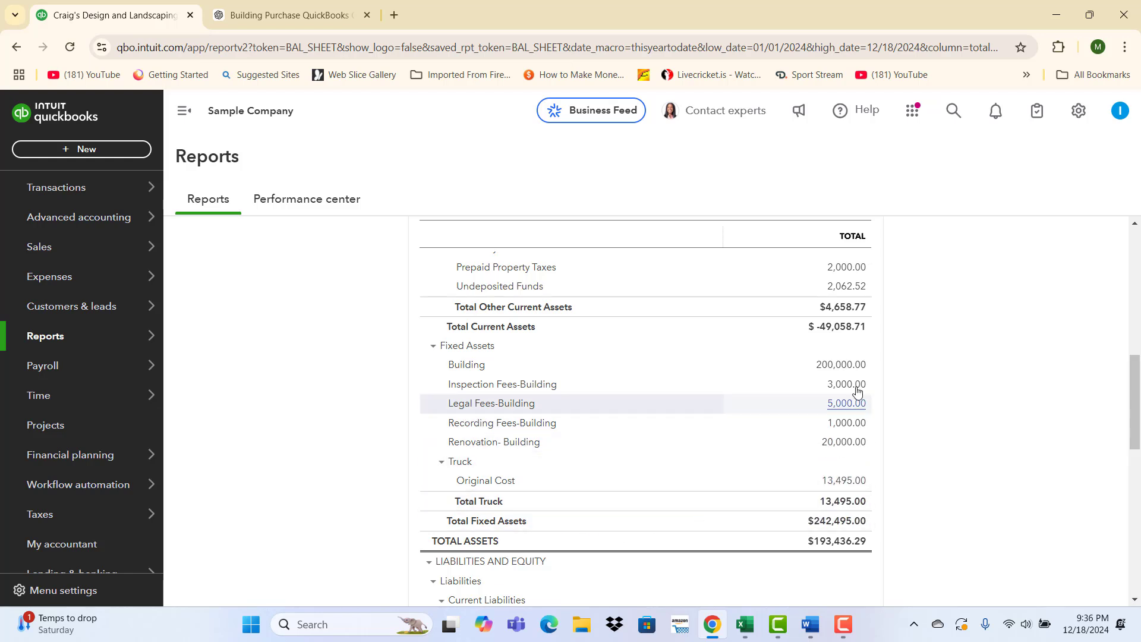
scroll(782, 570, "down", 3)
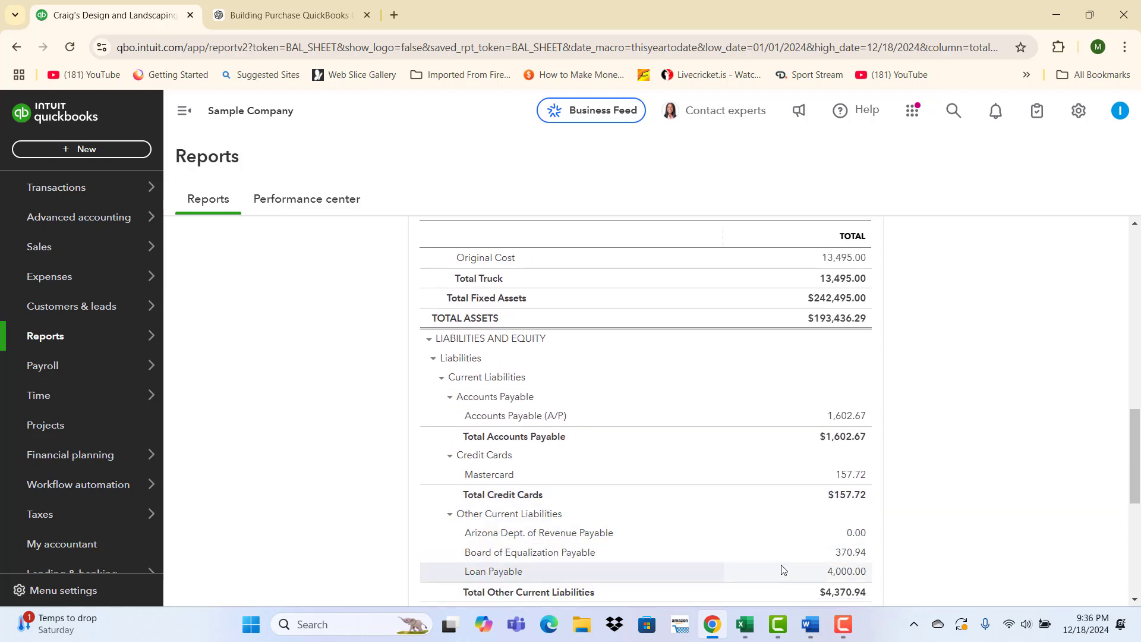
scroll(782, 570, "down", 1)
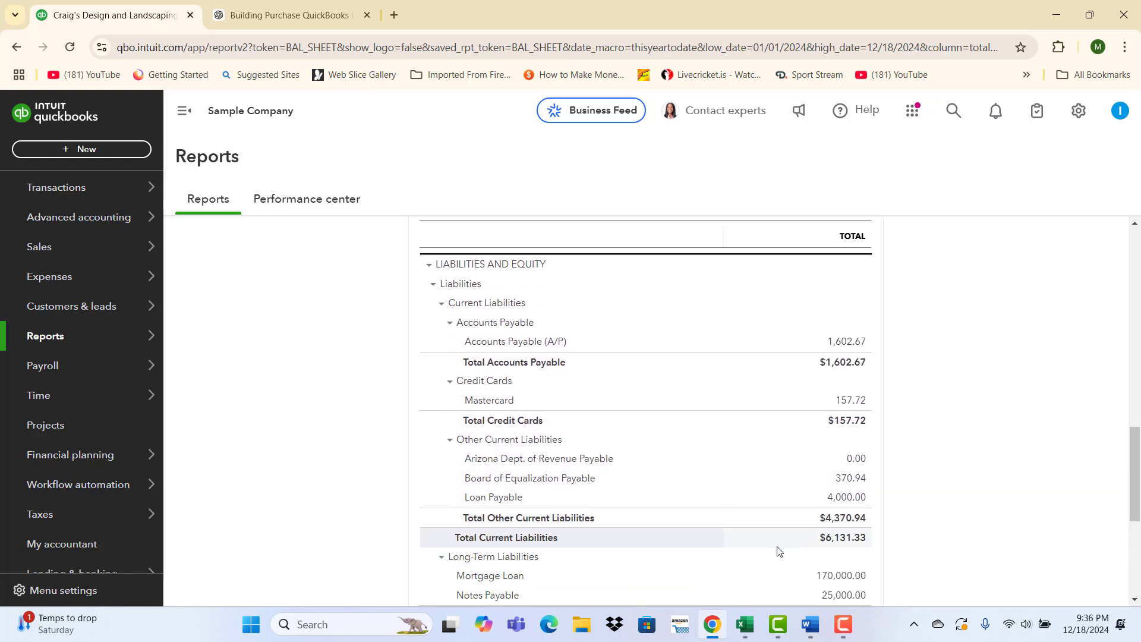
scroll(777, 551, "down", 3)
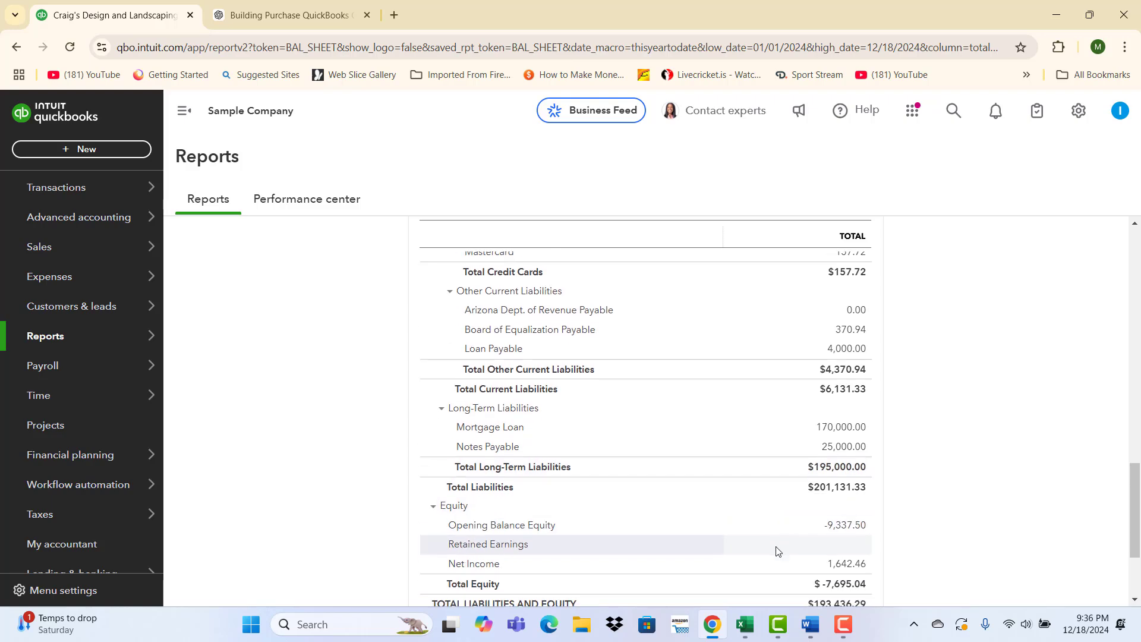